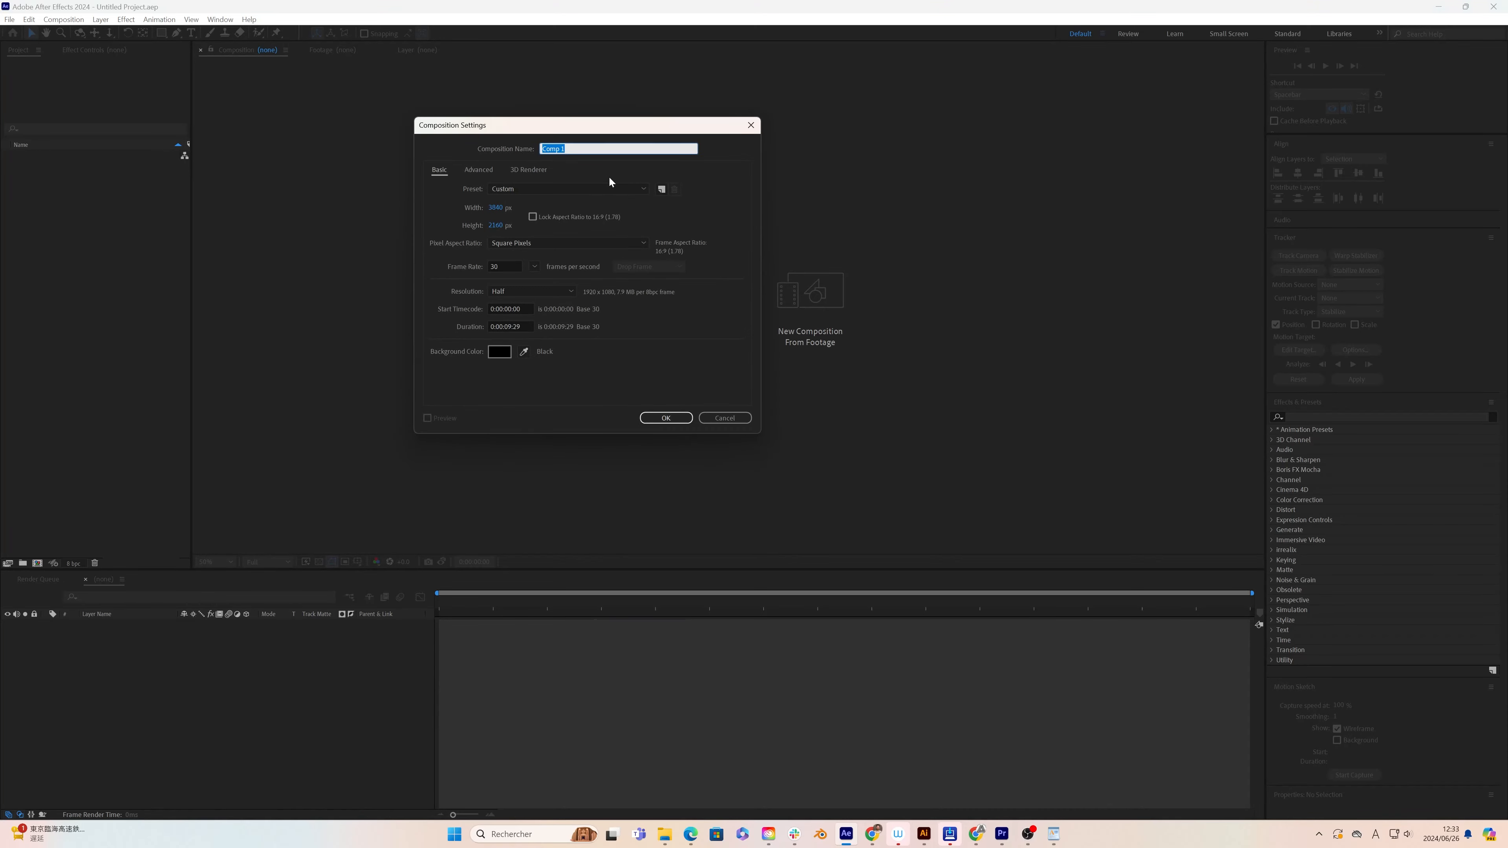
Step: Create a composition named RGB Glitch effect and add a text layer reading ANAGRAM to it
type("RGB Glitch effect")
left_click(664, 416)
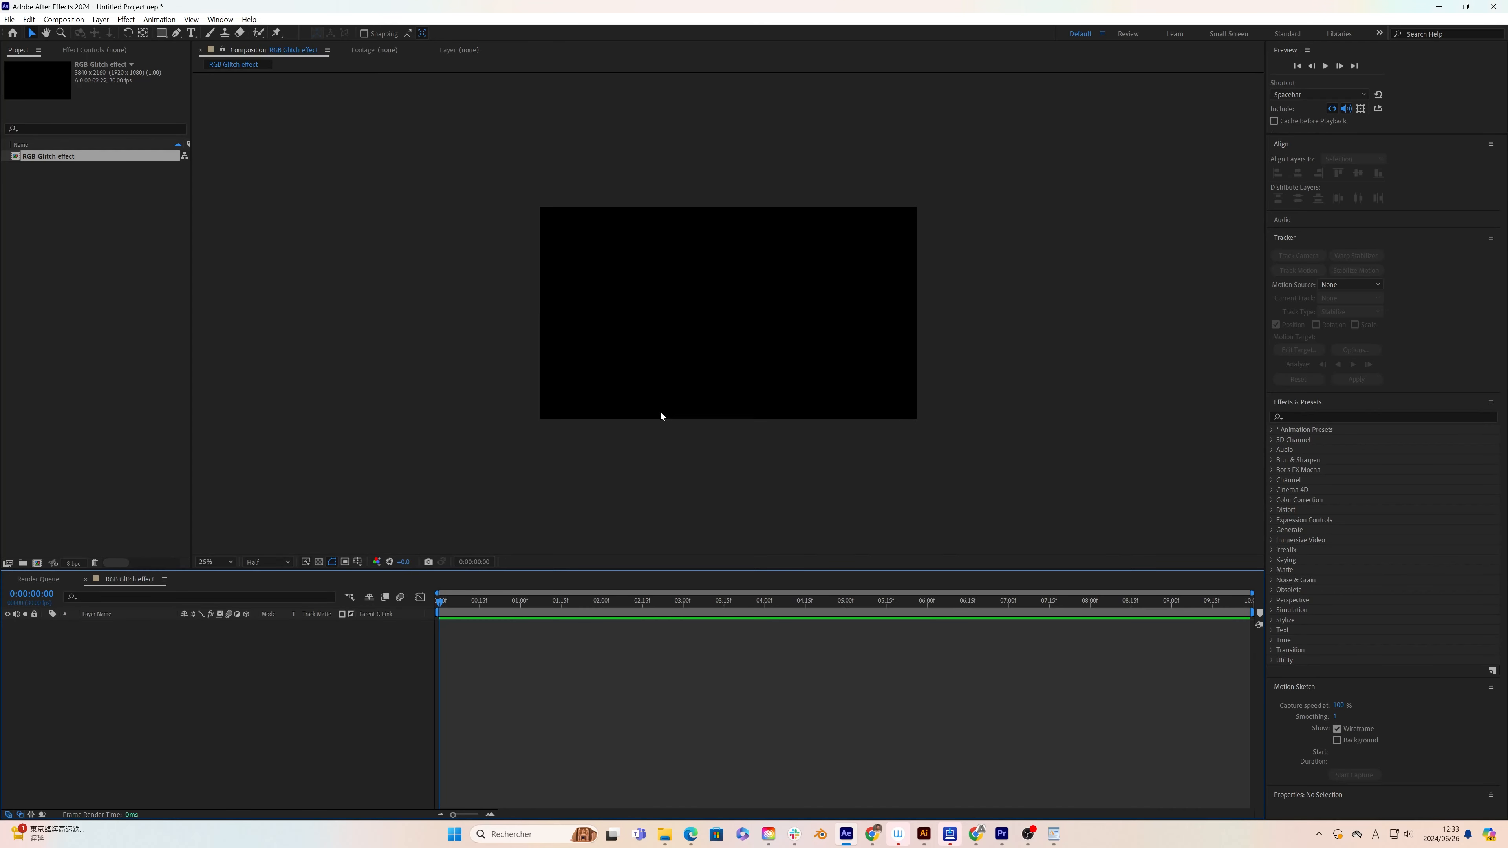
left_click(191, 33)
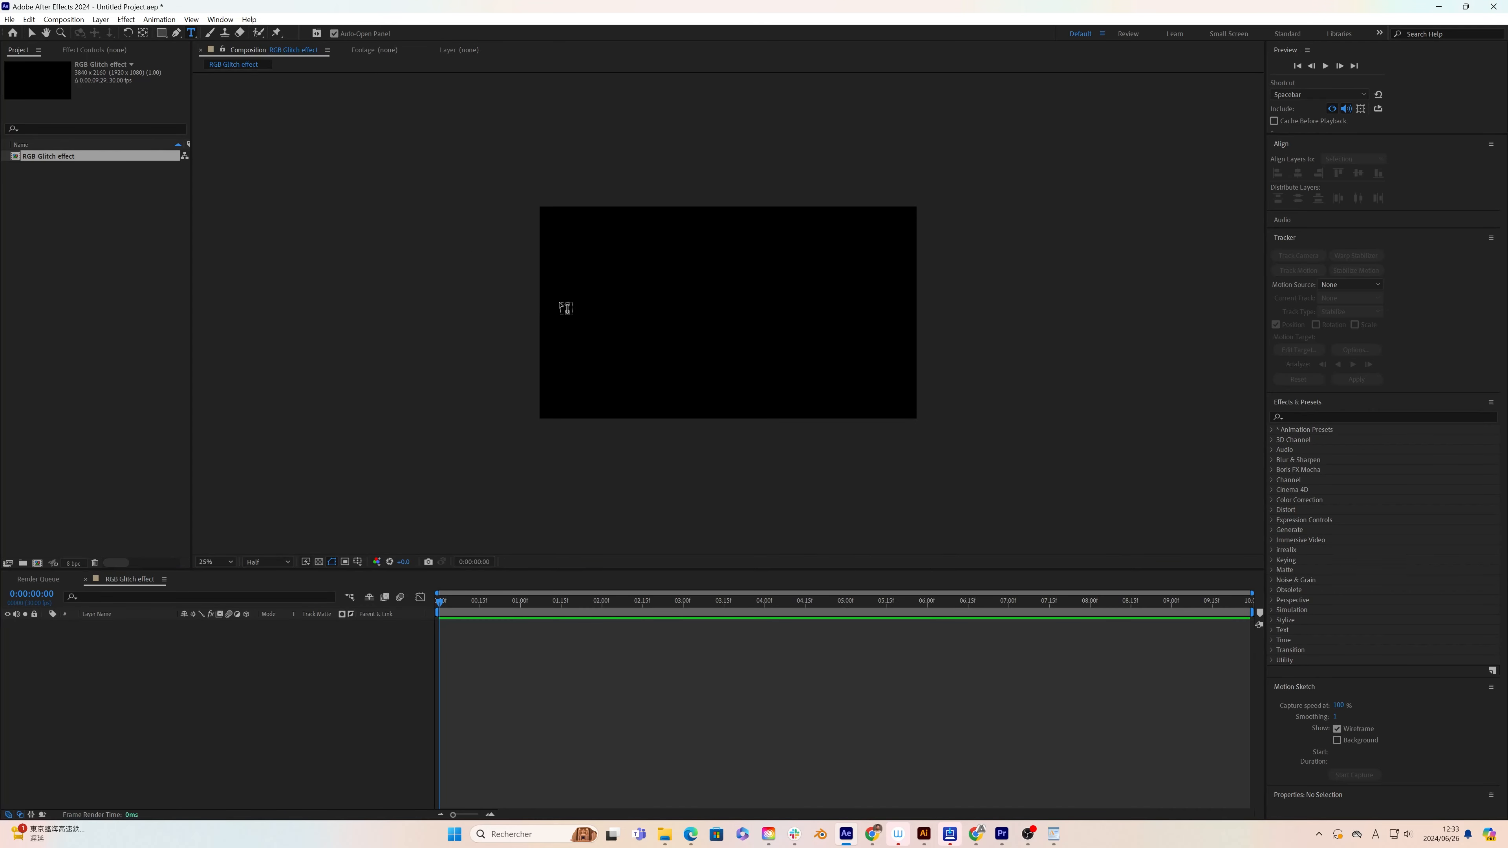
left_click(582, 308)
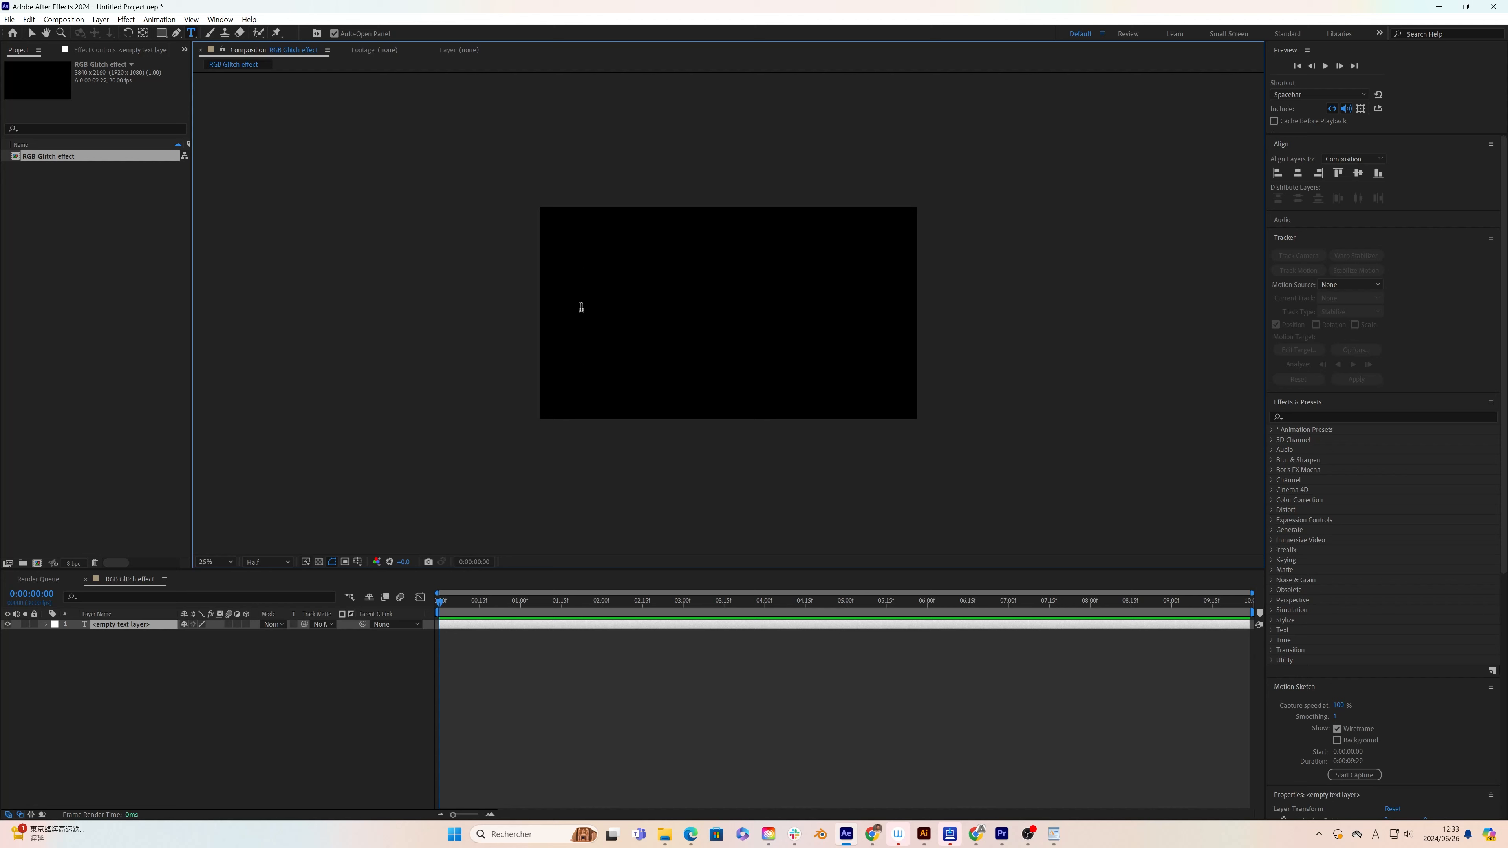
type("ANAGRA")
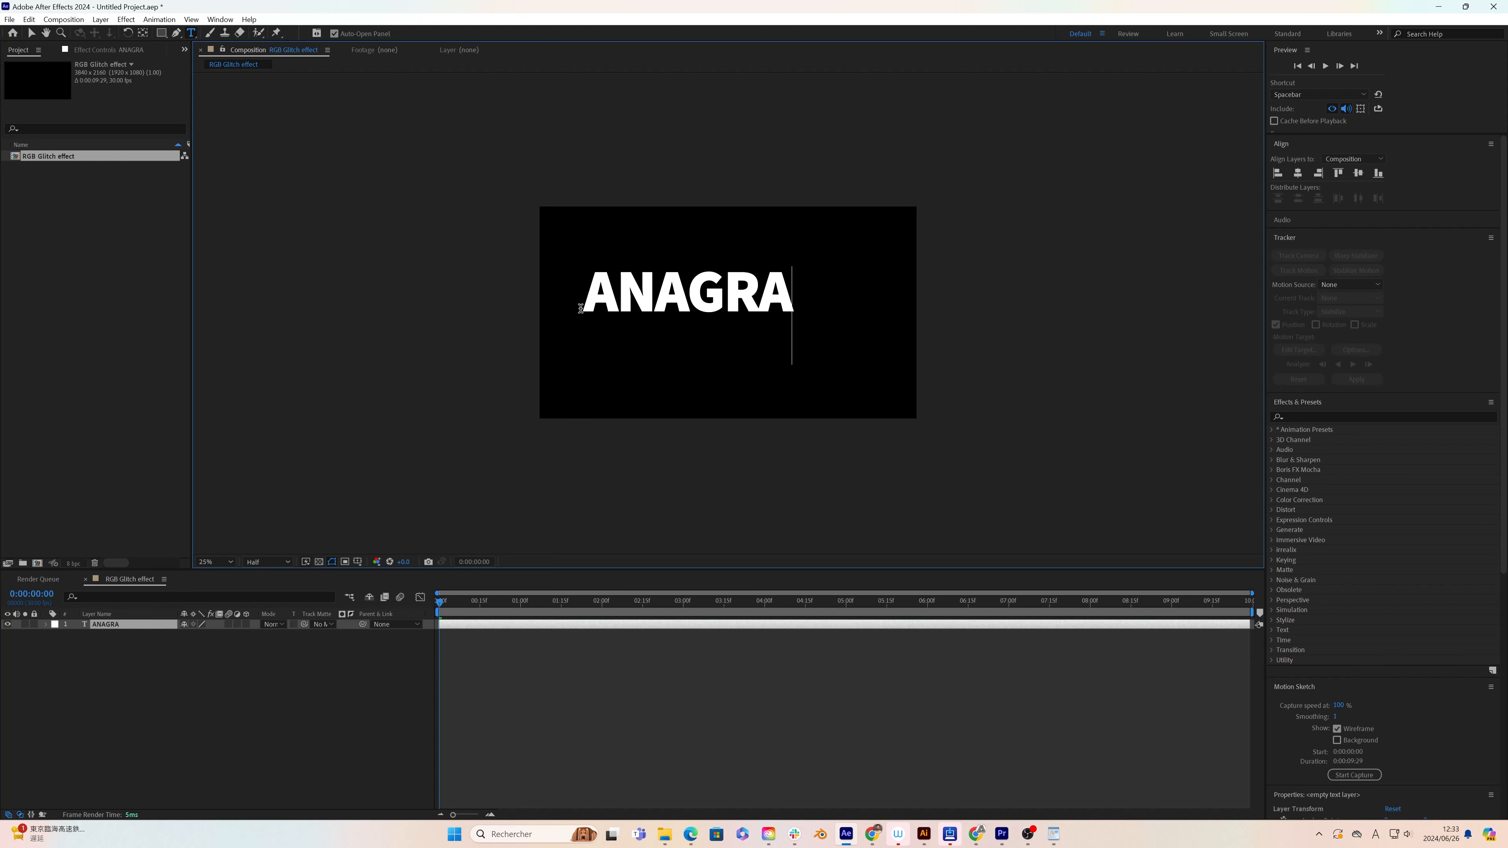
type("M")
Step: Centre the ANAGRAM text horizontally and vertically in the composition
left_click(32, 35)
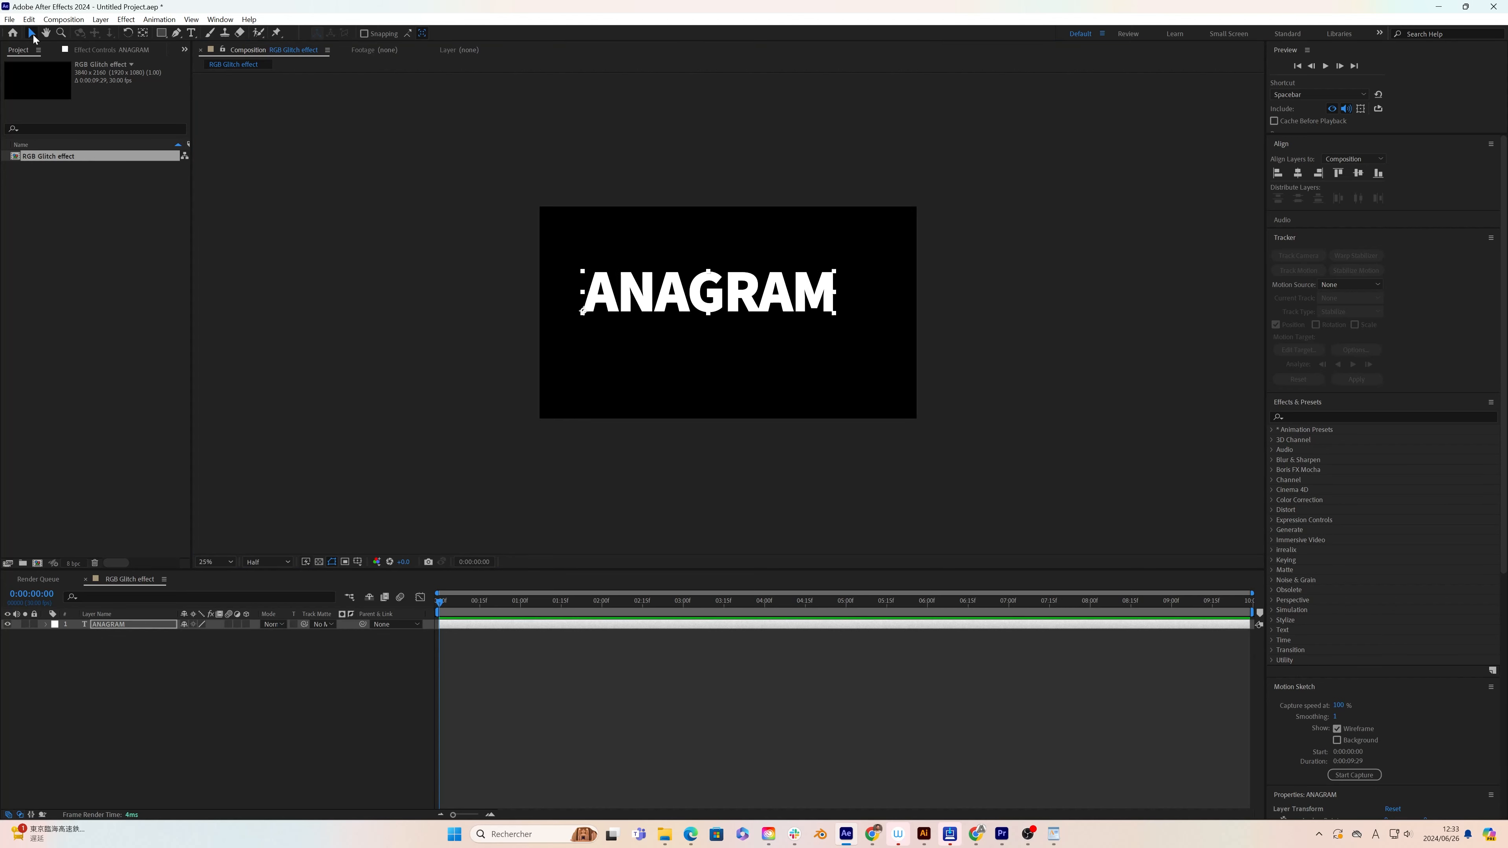
left_click(1298, 172)
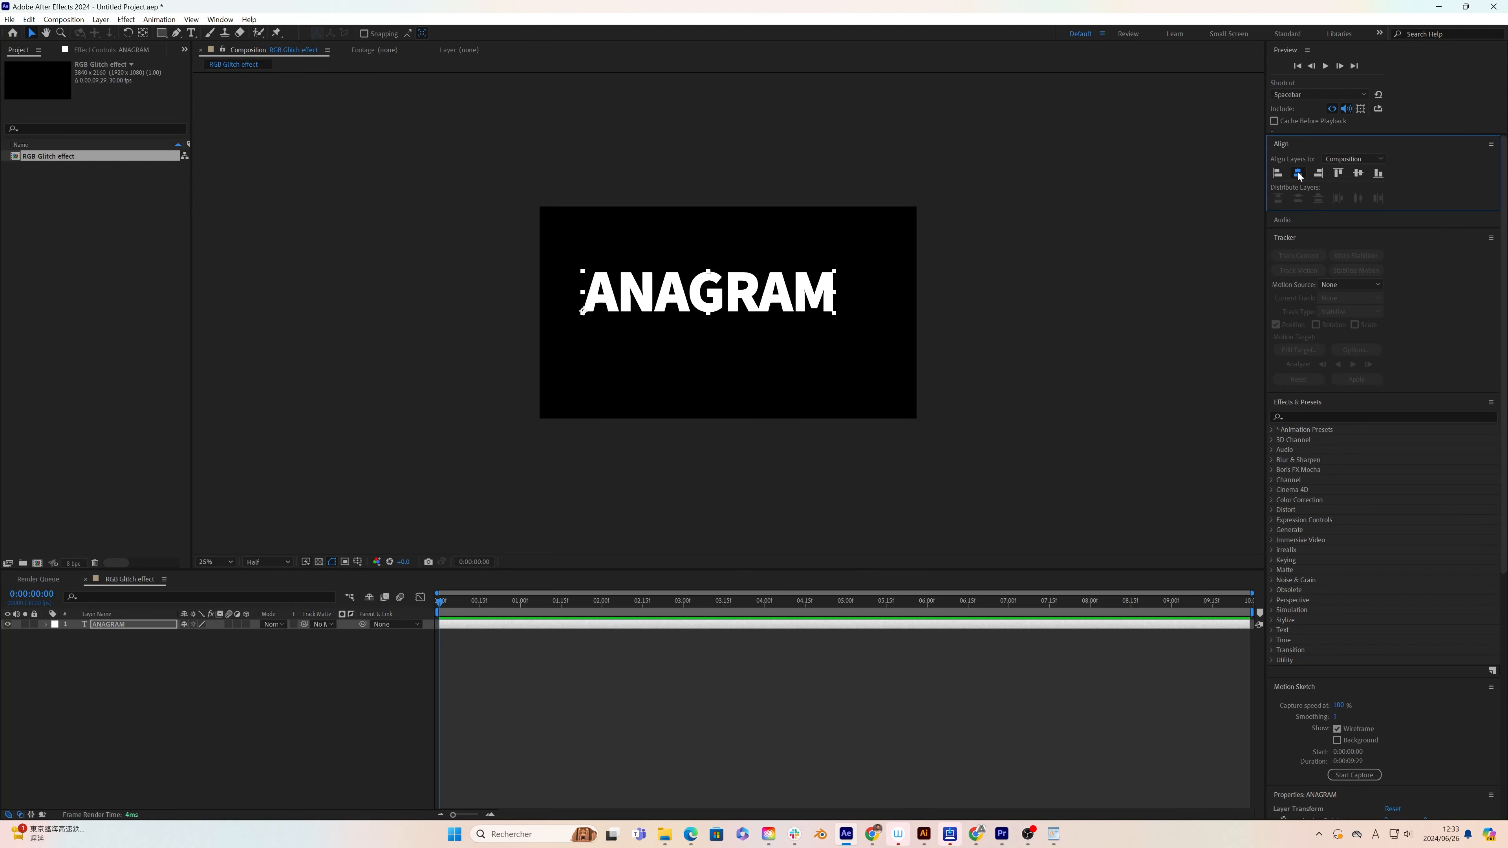
left_click(1359, 173)
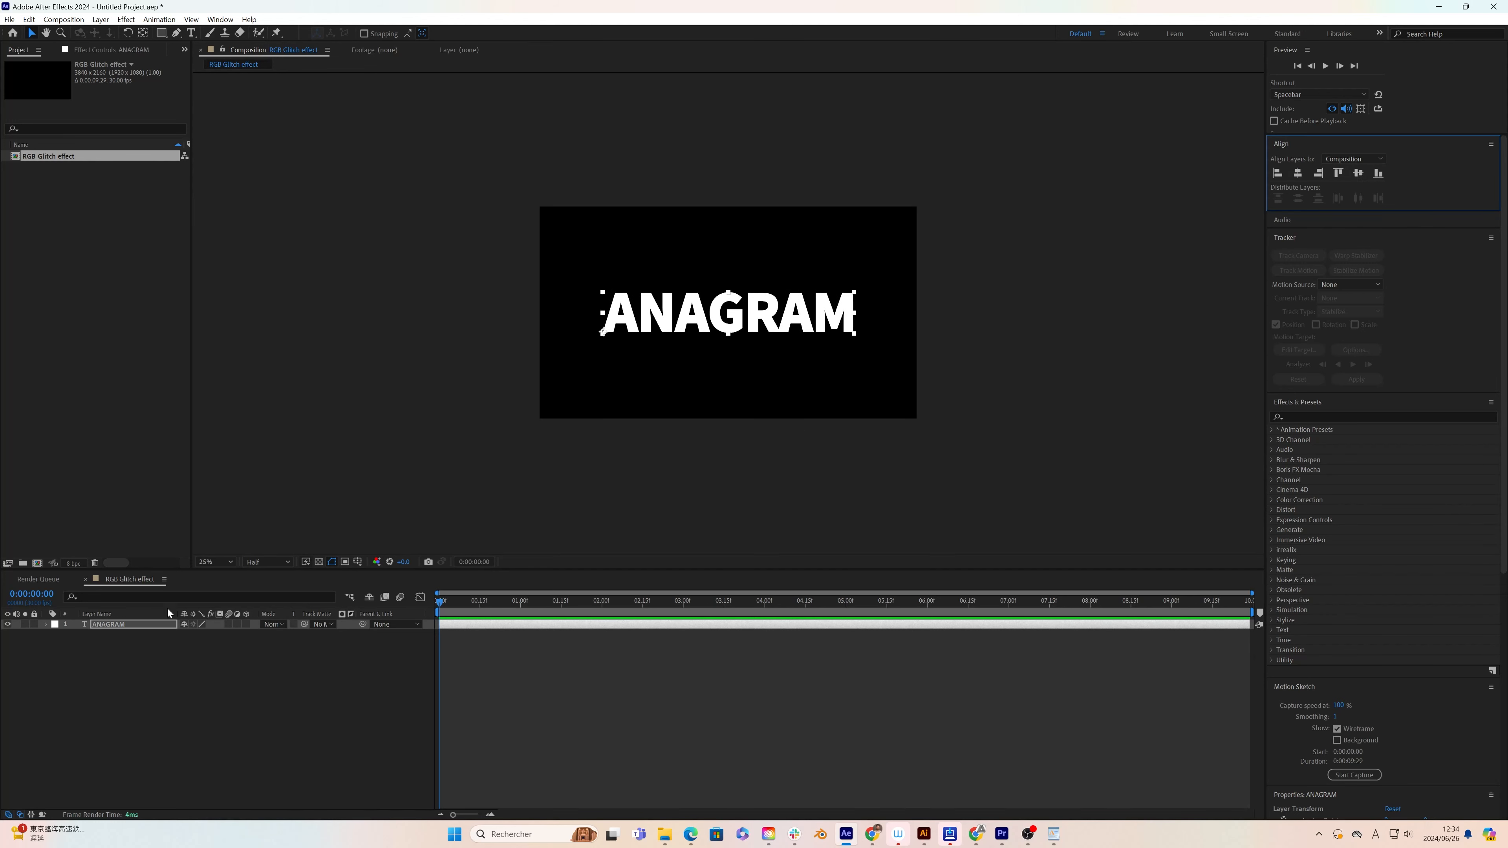
Step: Set the ANAGRAM text's fill colour to black (000000), keeping its white stroke
scroll(1434, 578, "down", 5)
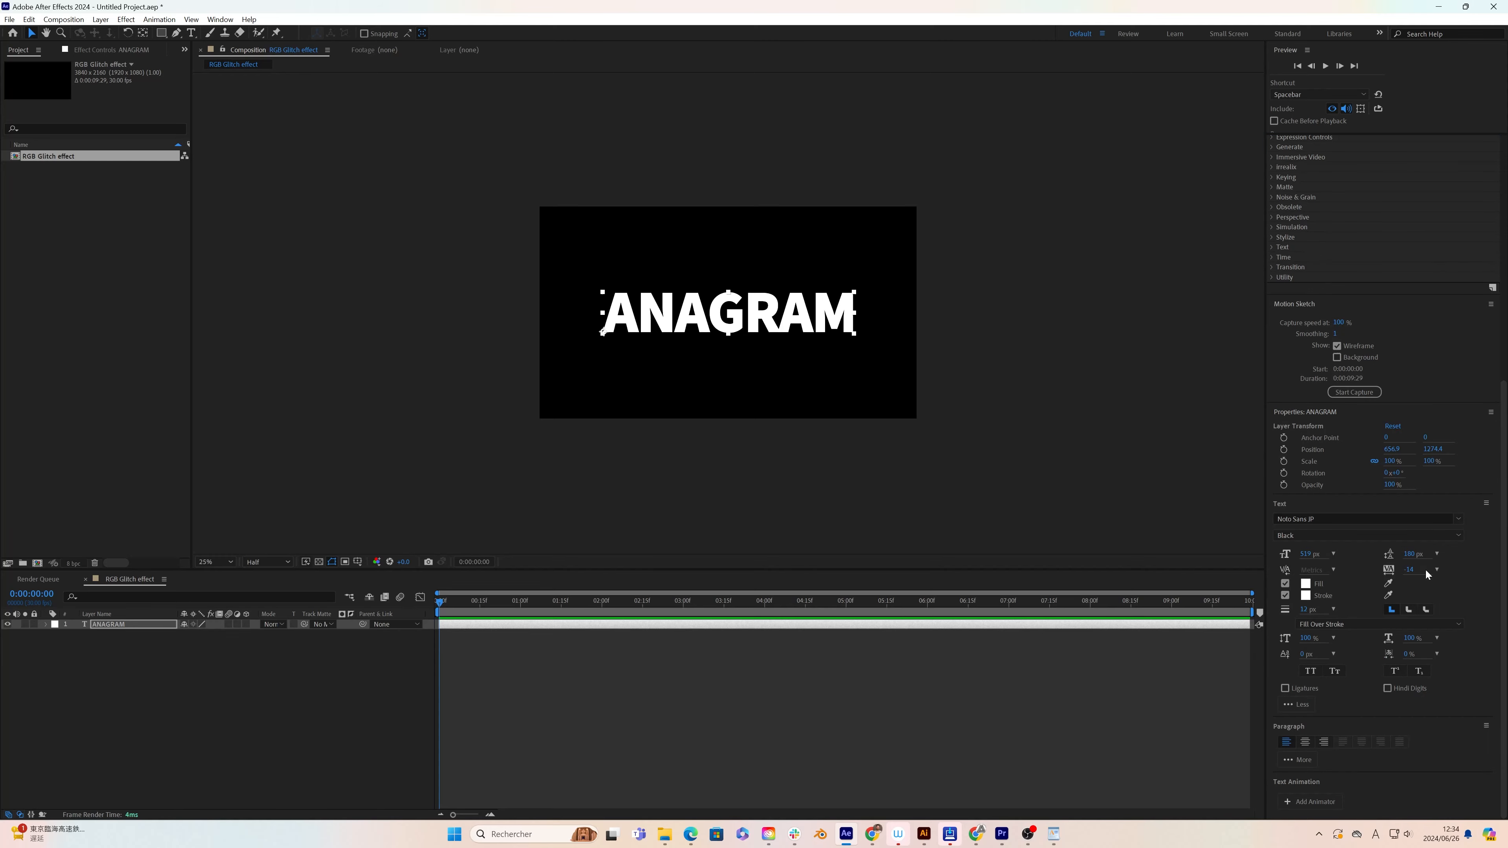
left_click(1306, 584)
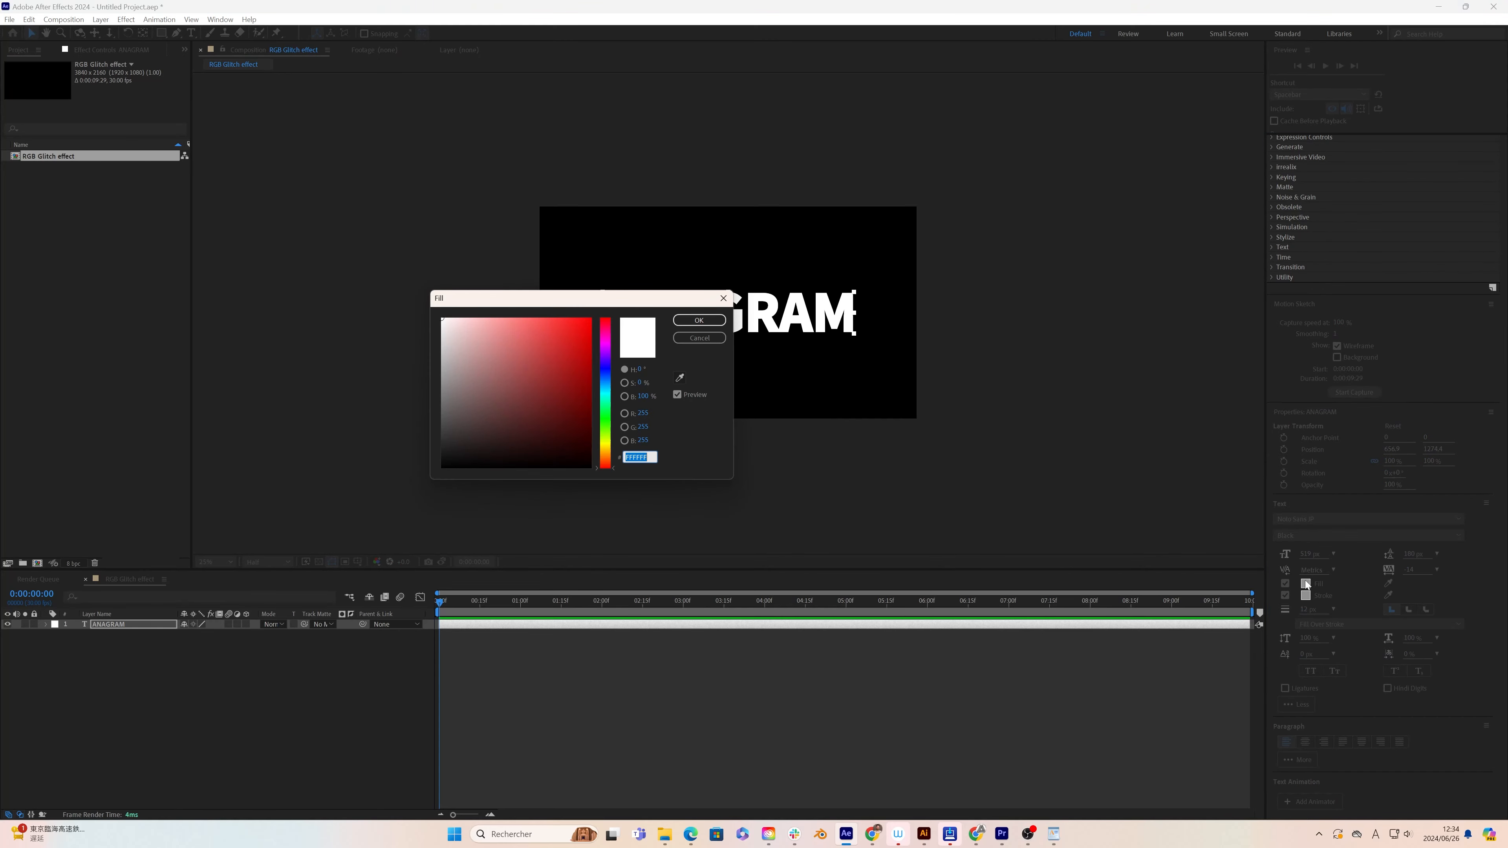
left_click_drag(458, 411, 397, 500)
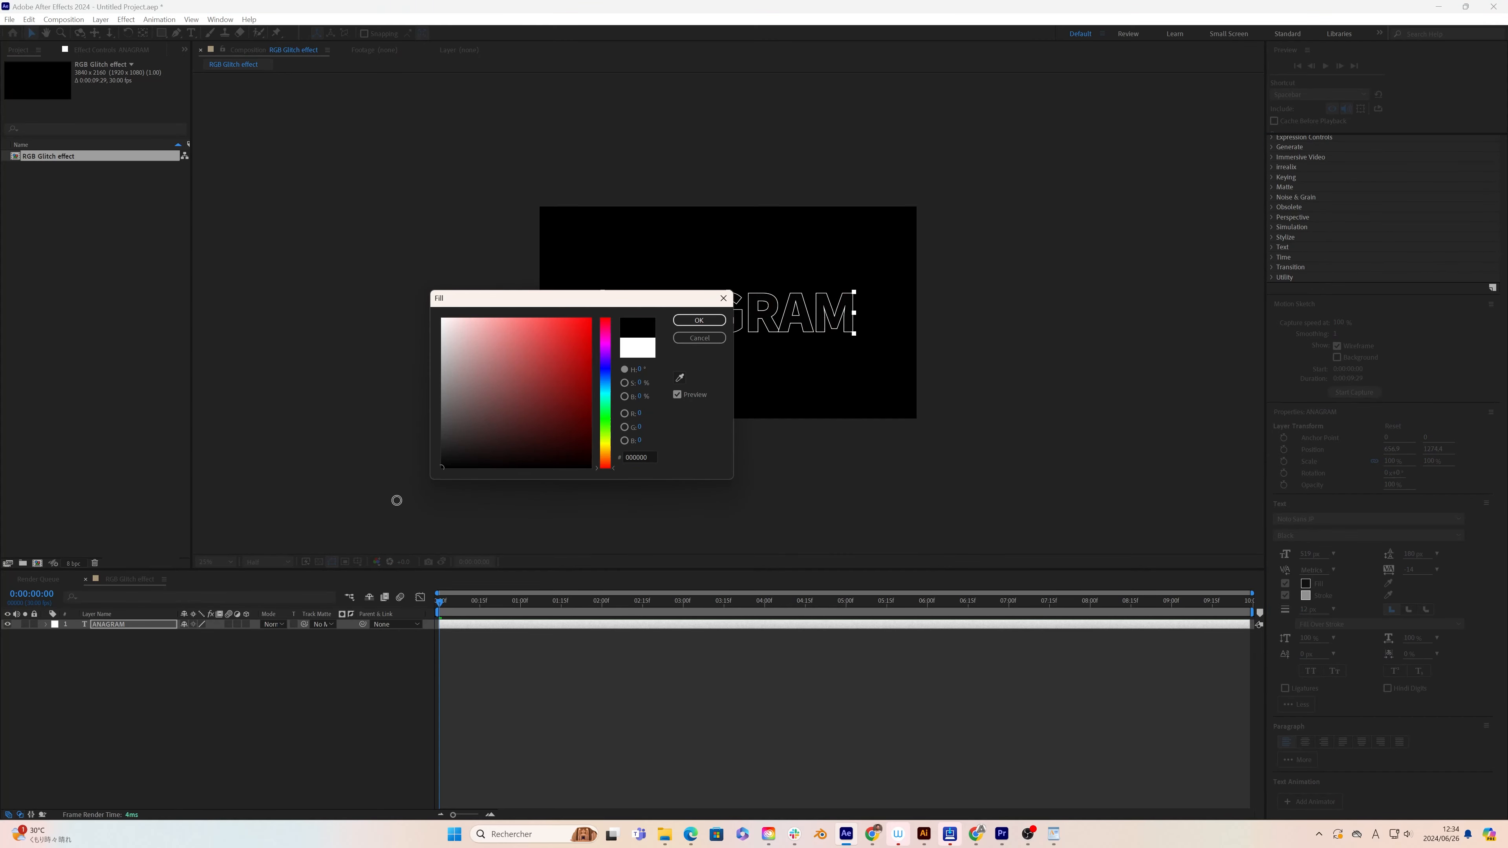
left_click(700, 321)
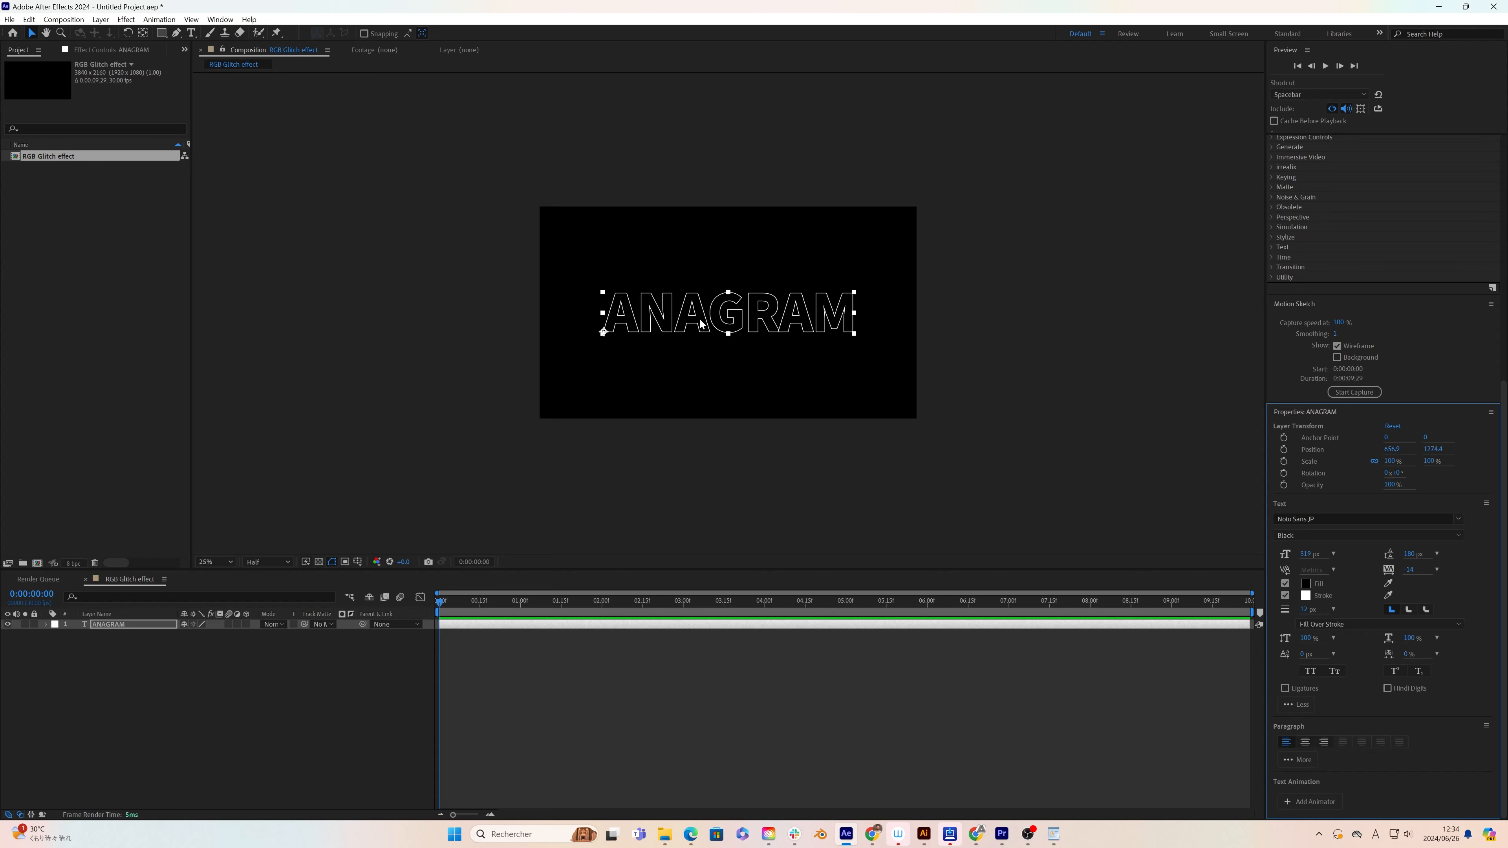
Step: Add Position, Anchor Point and Scale keyframes to the ANAGRAM layer at 0:00:00:15 and reveal all its keyframed properties
key("p")
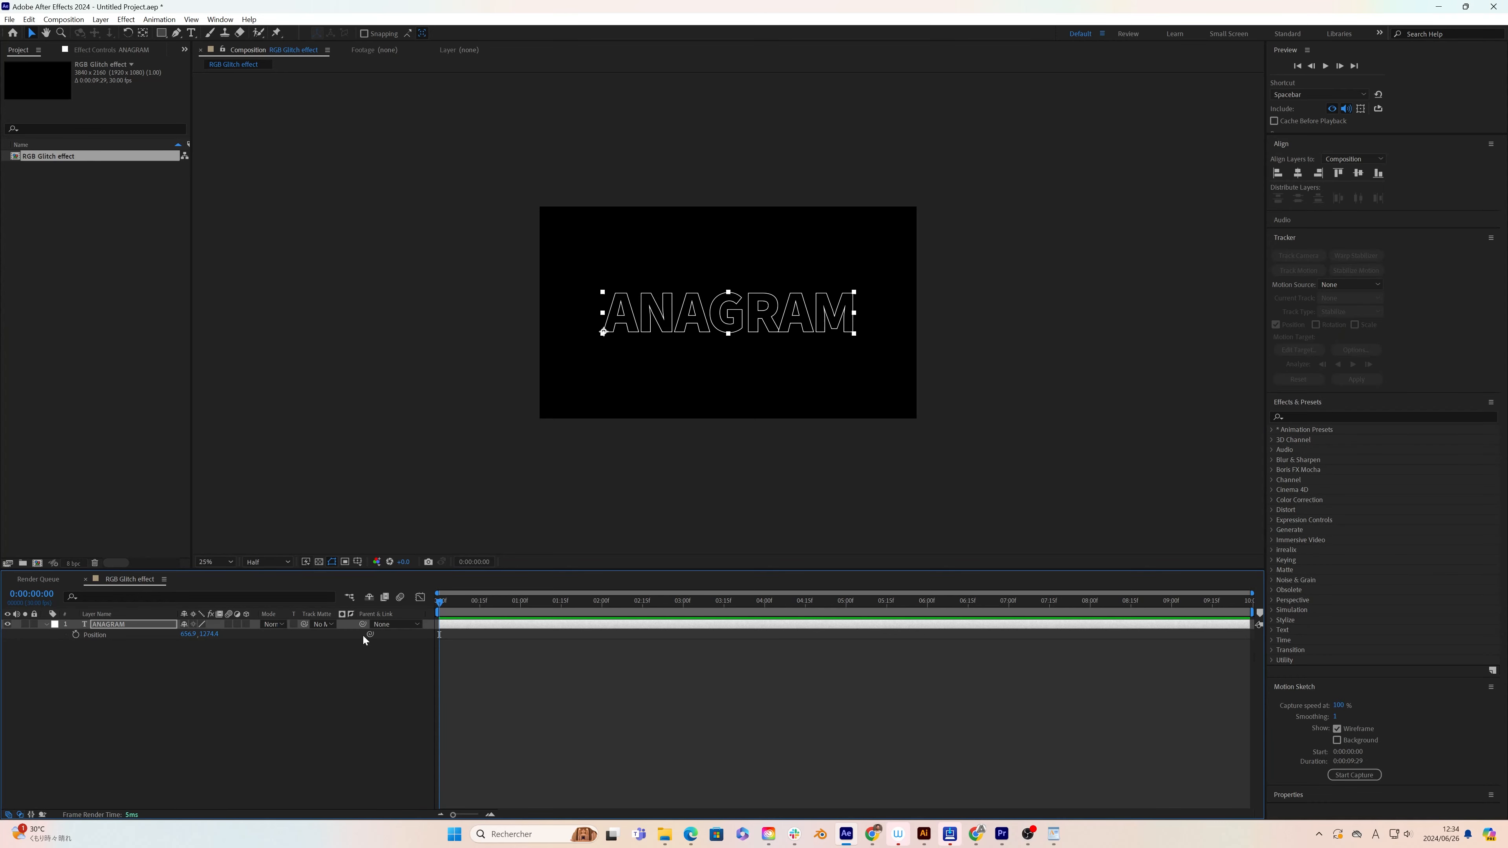
left_click(480, 605)
left_click(136, 625)
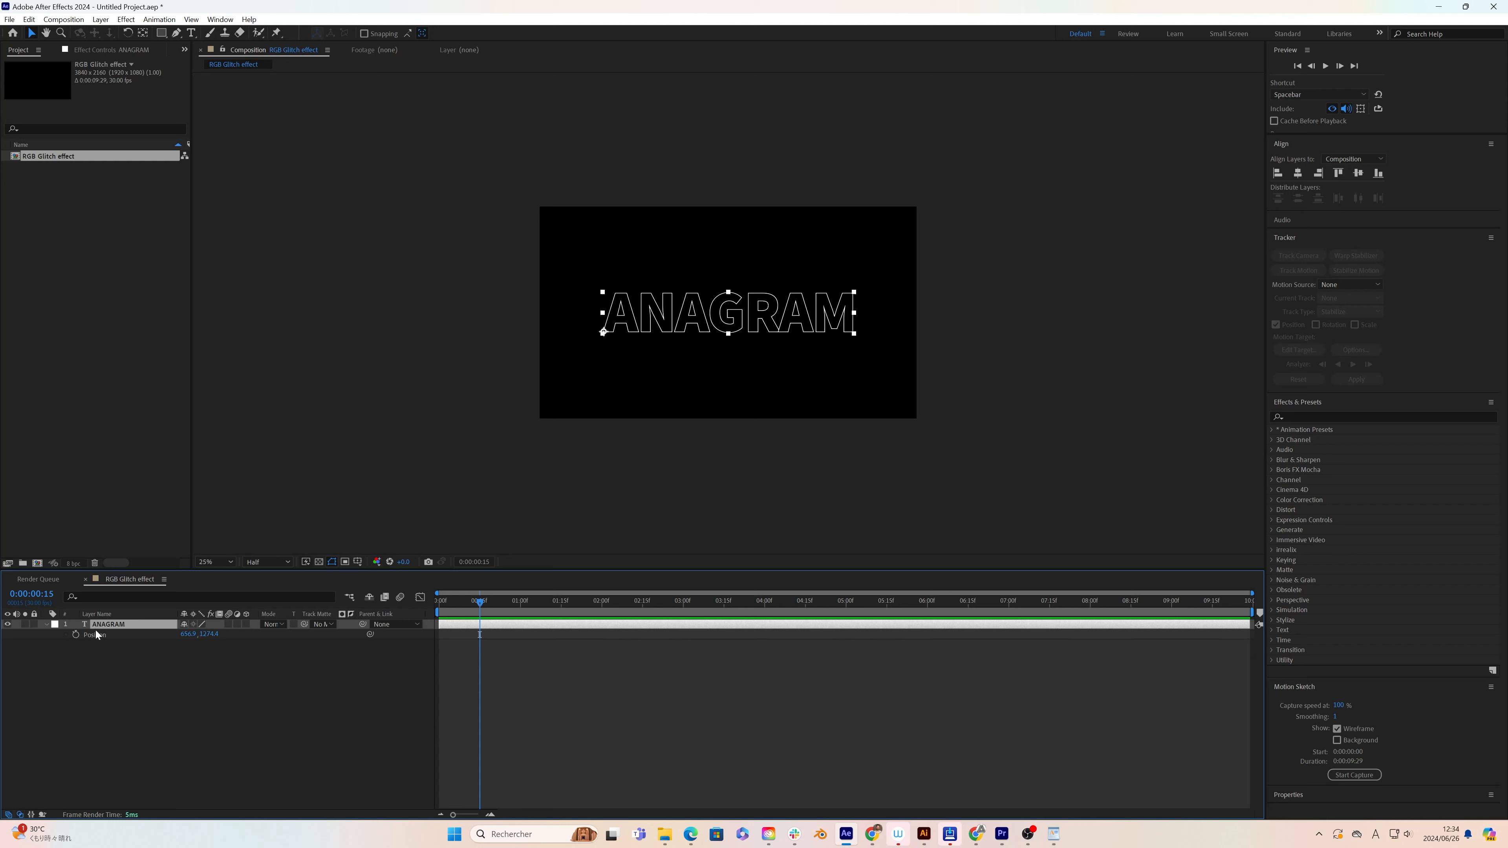
left_click(76, 634)
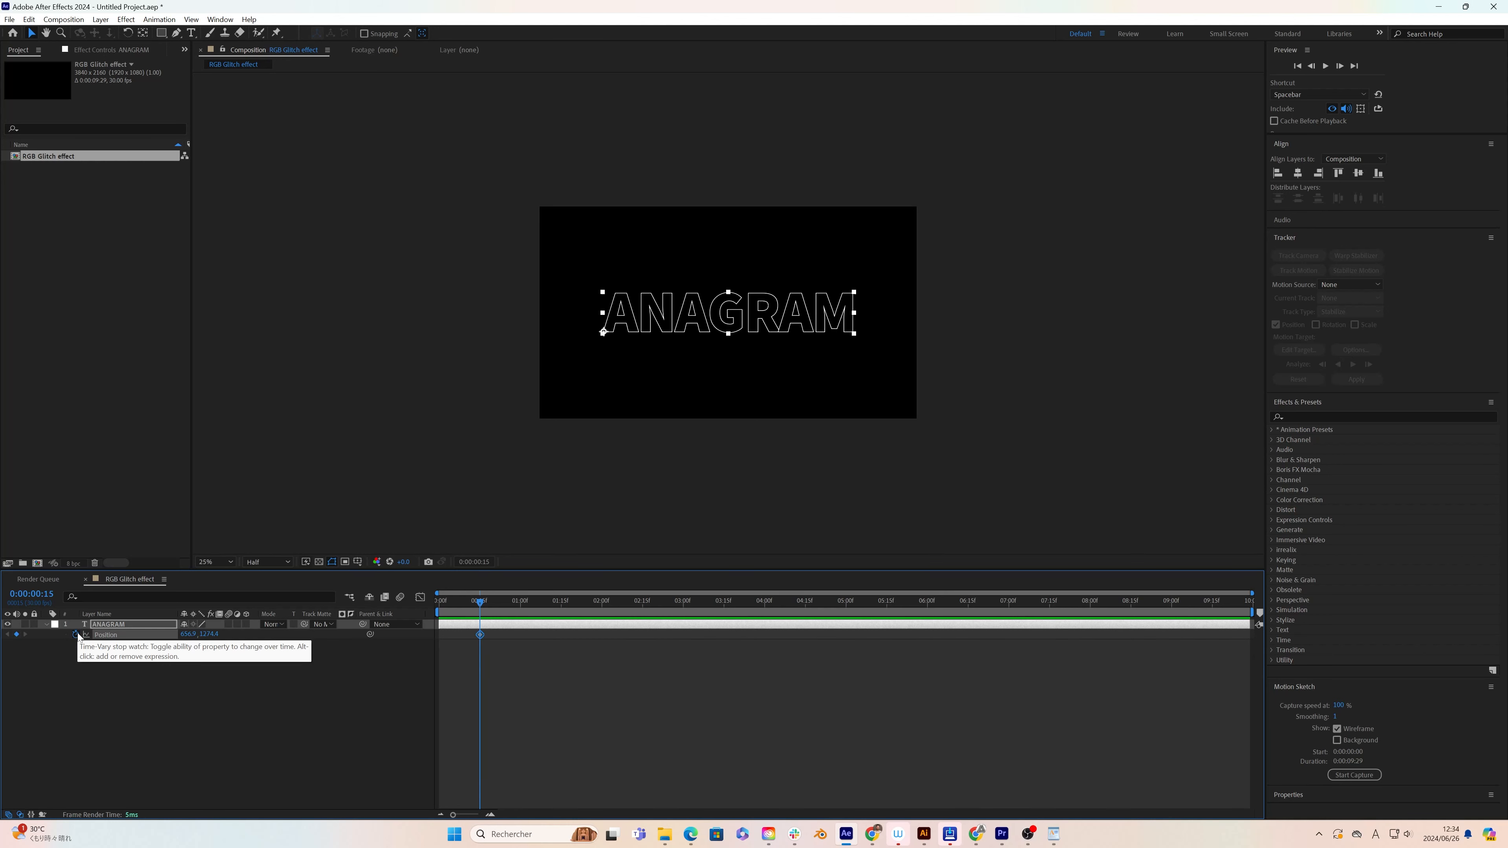
key("a")
left_click(76, 634)
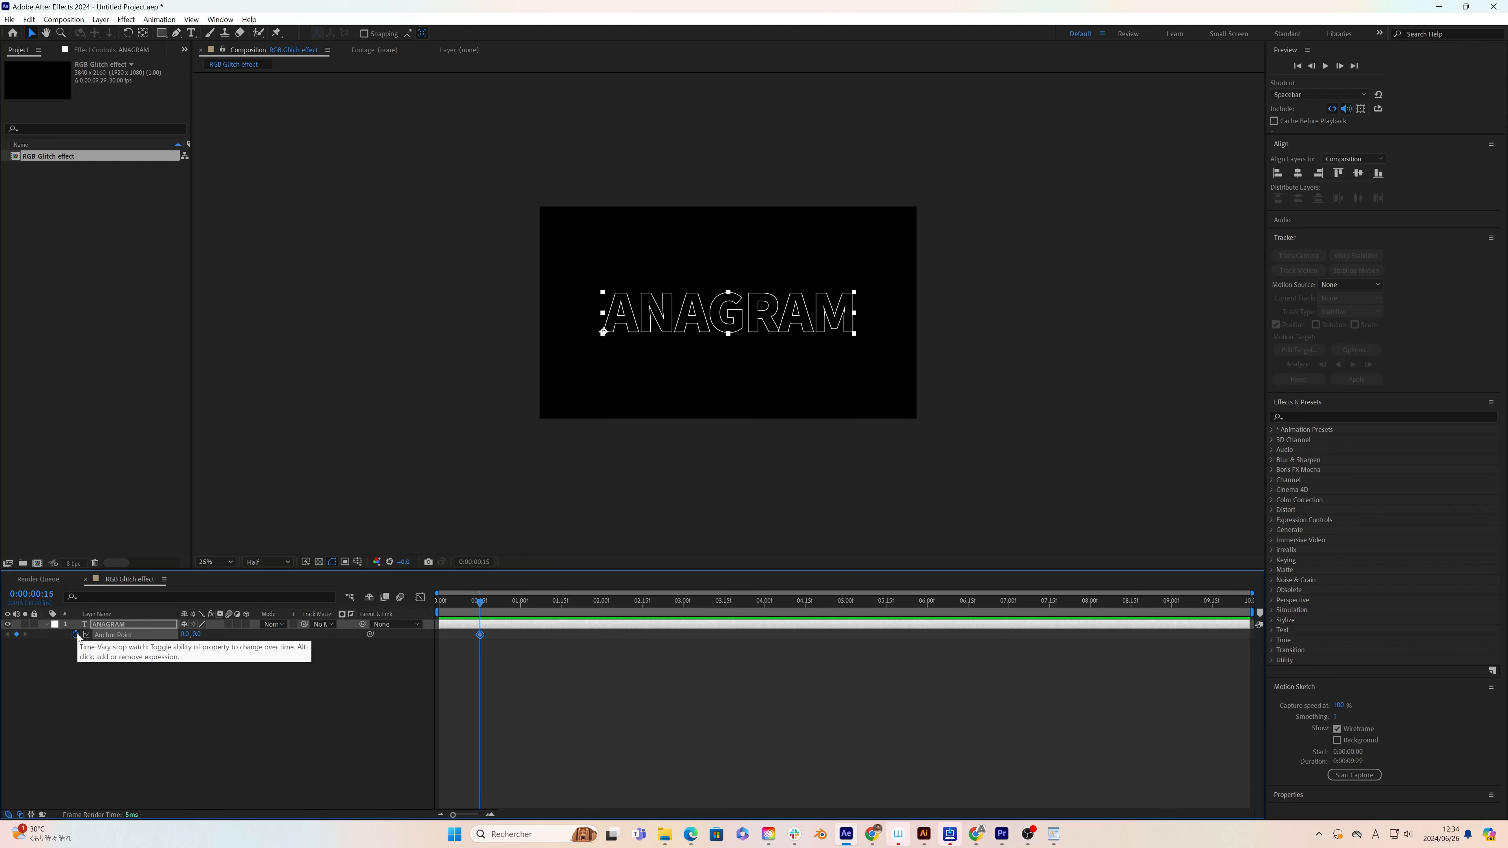
key("s")
left_click(76, 635)
left_click(102, 627)
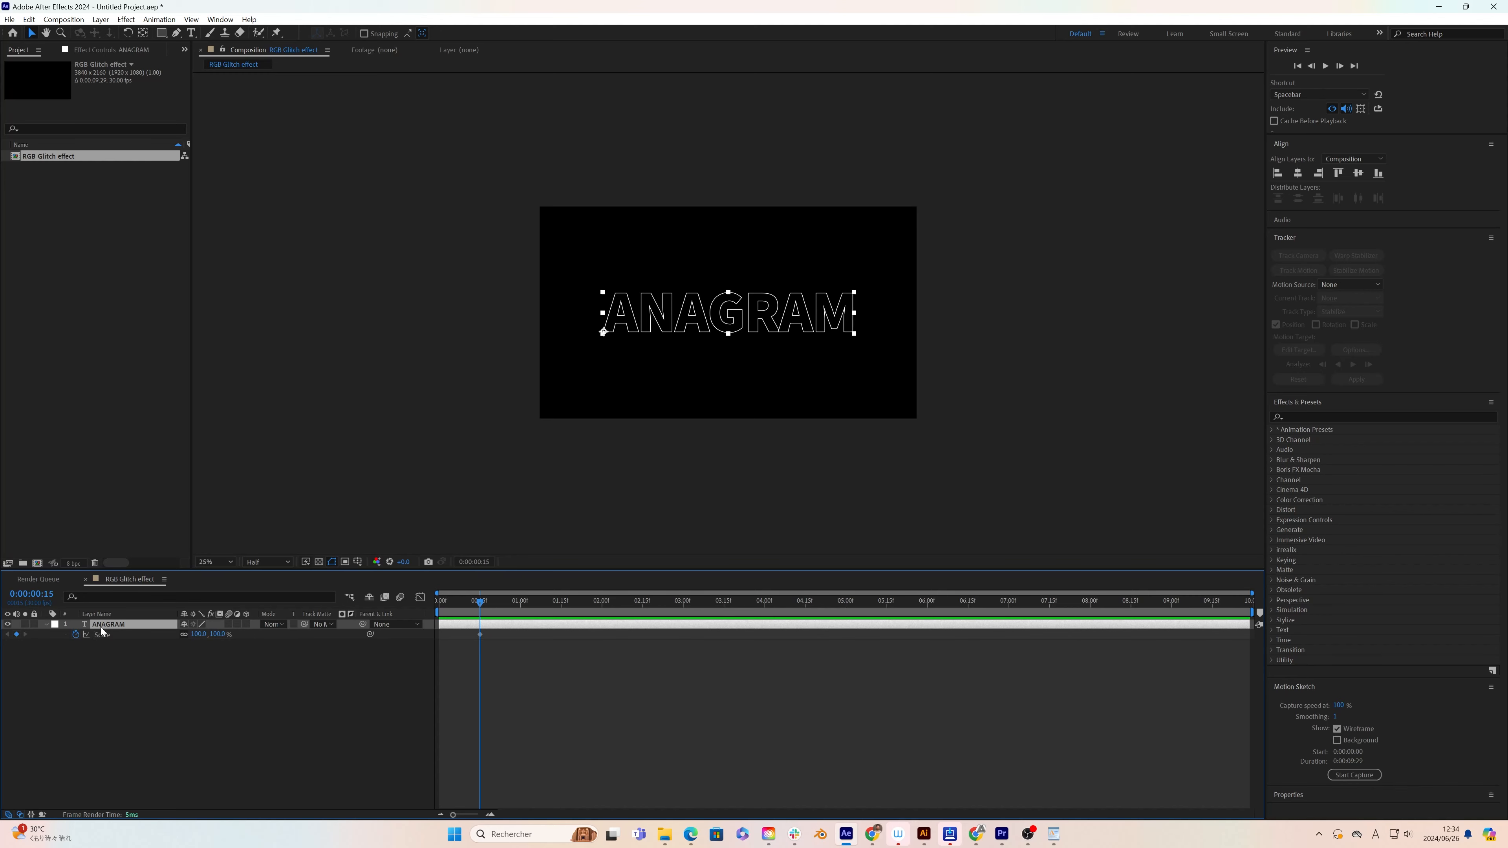
key("u")
Step: Set only the text's horizontal scale to 0% at 0:00:00:00, and move its anchor point to the middle of its left edge at 0:00:00:15
left_click_drag(480, 655, 440, 655)
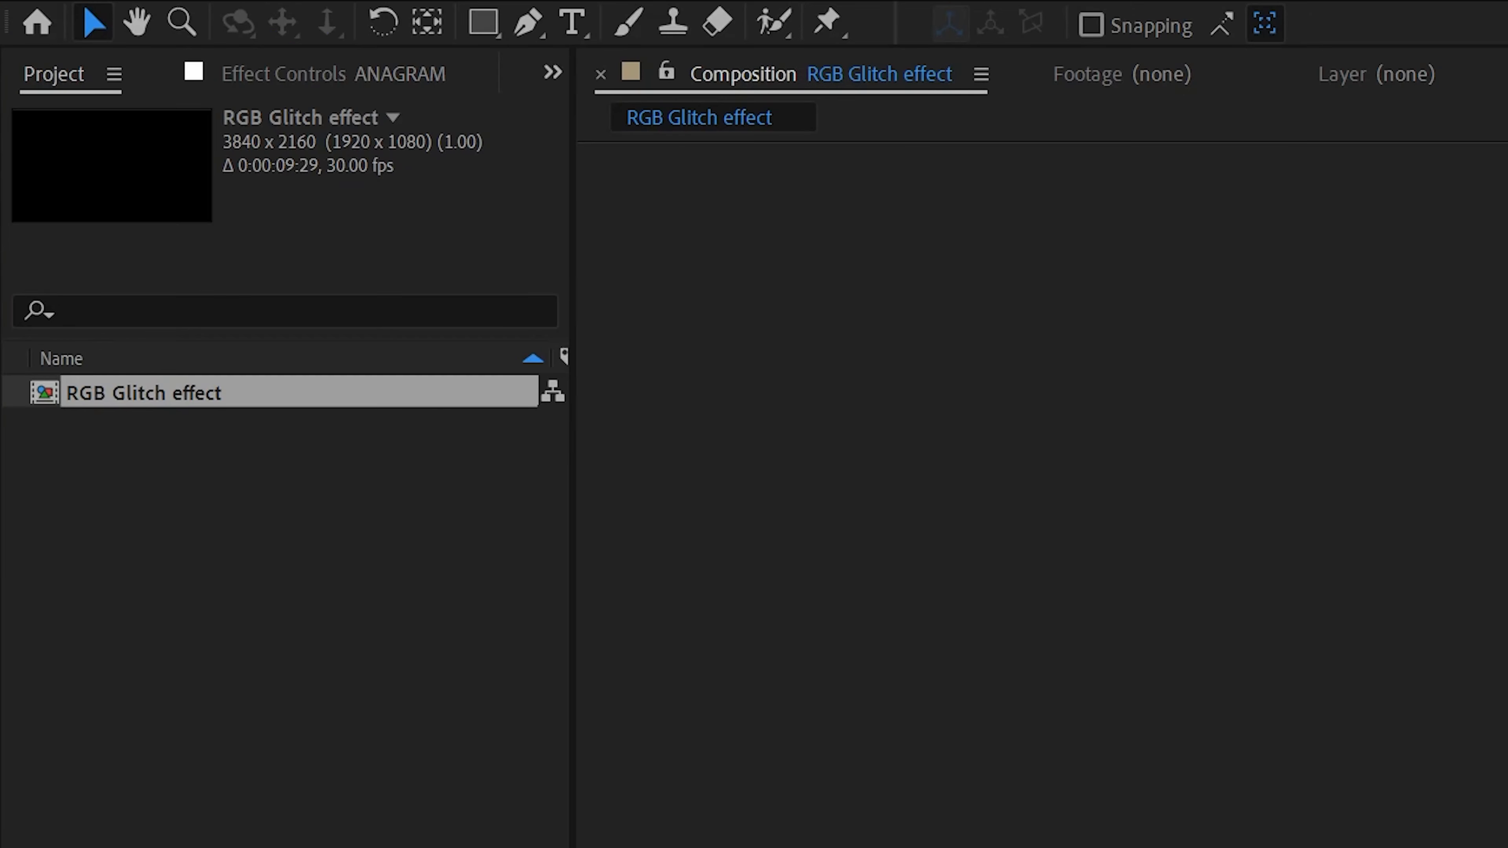
left_click(434, 23)
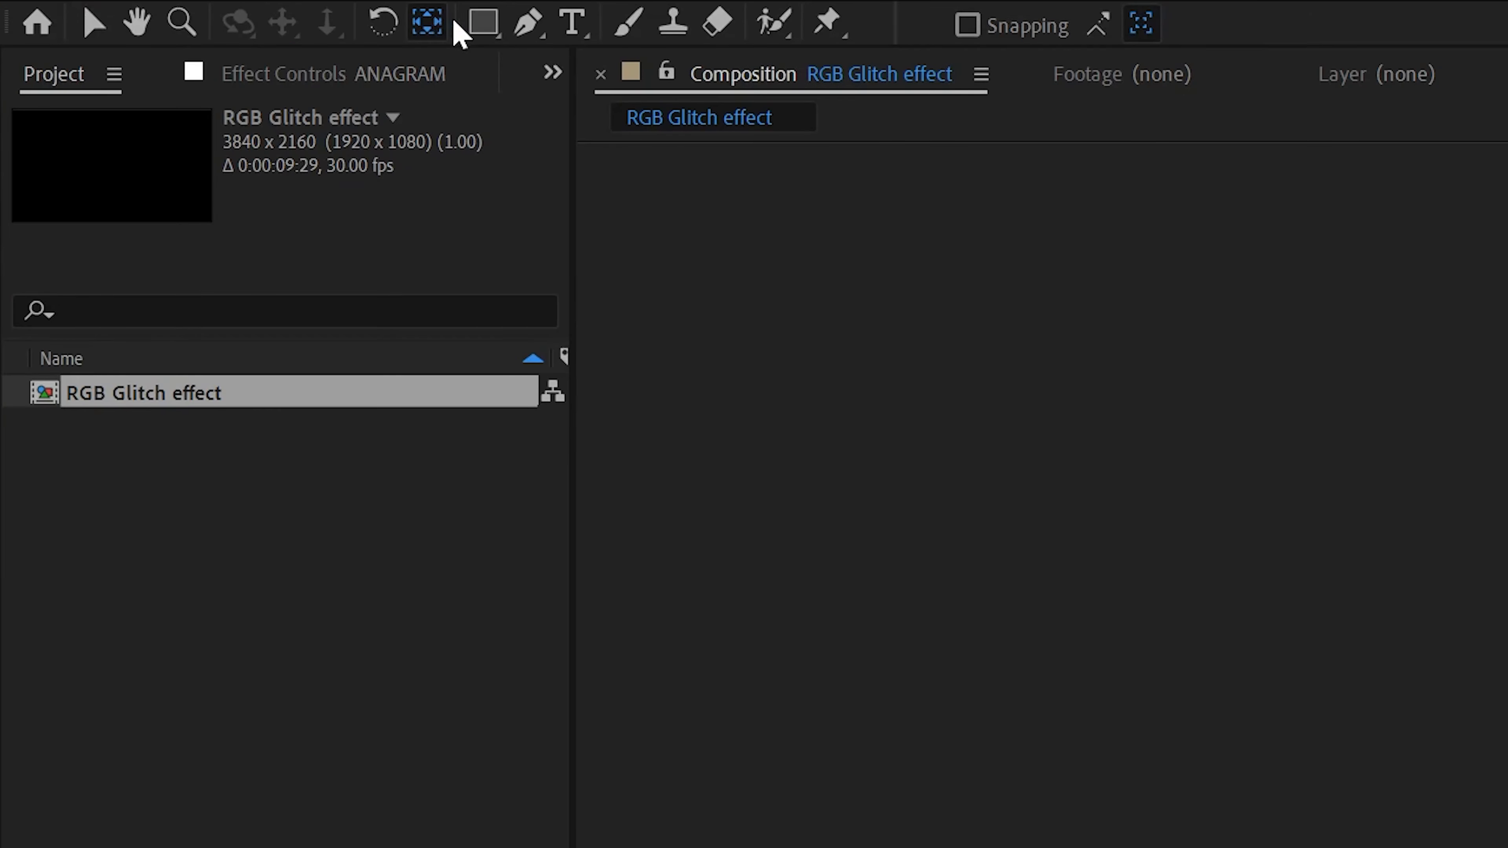
left_click_drag(478, 305, 476, 266)
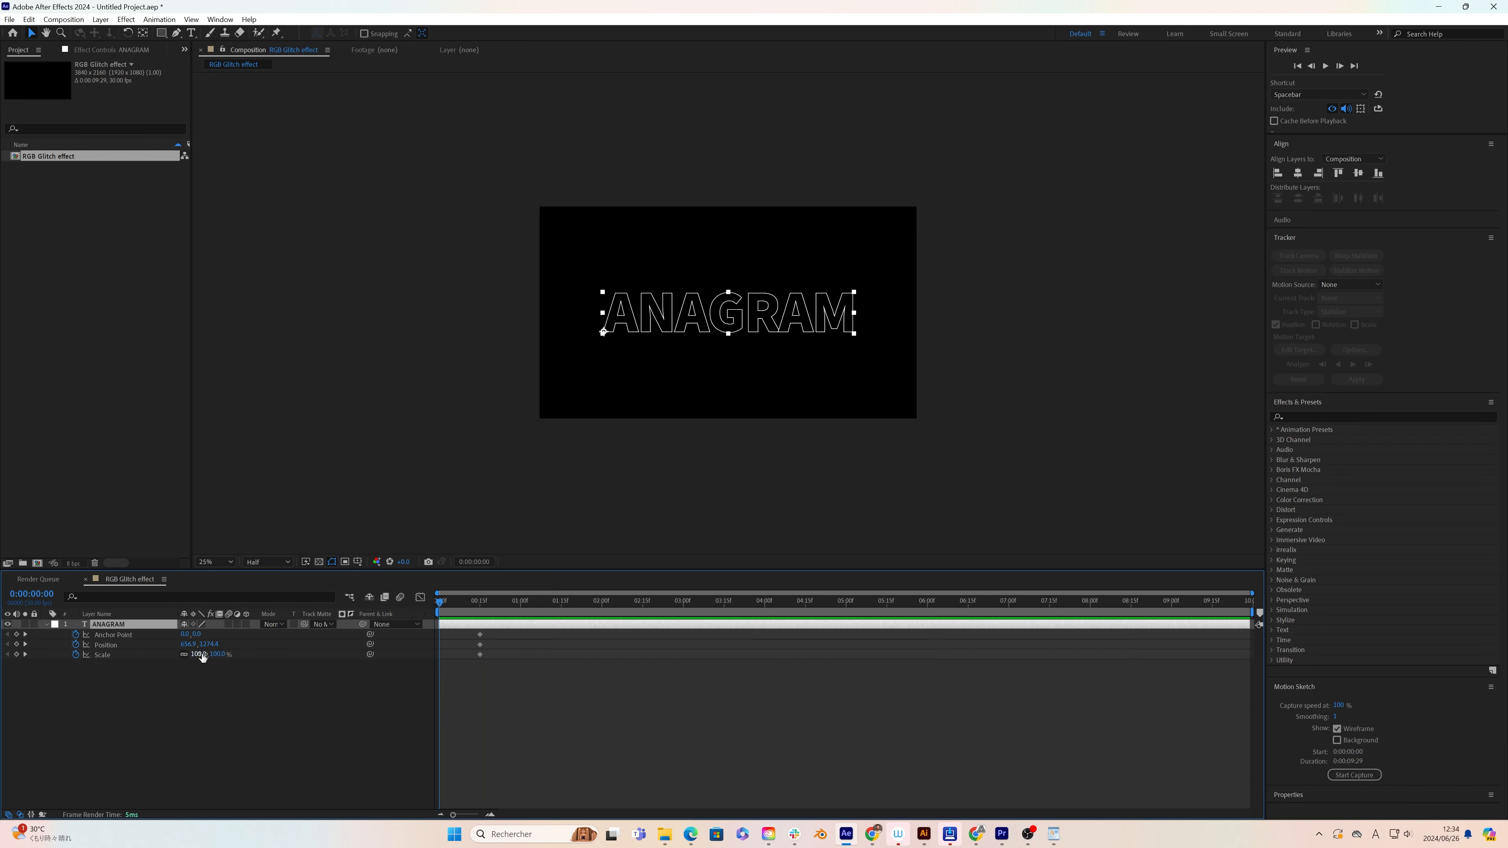
left_click(197, 654)
type("0")
key("Return")
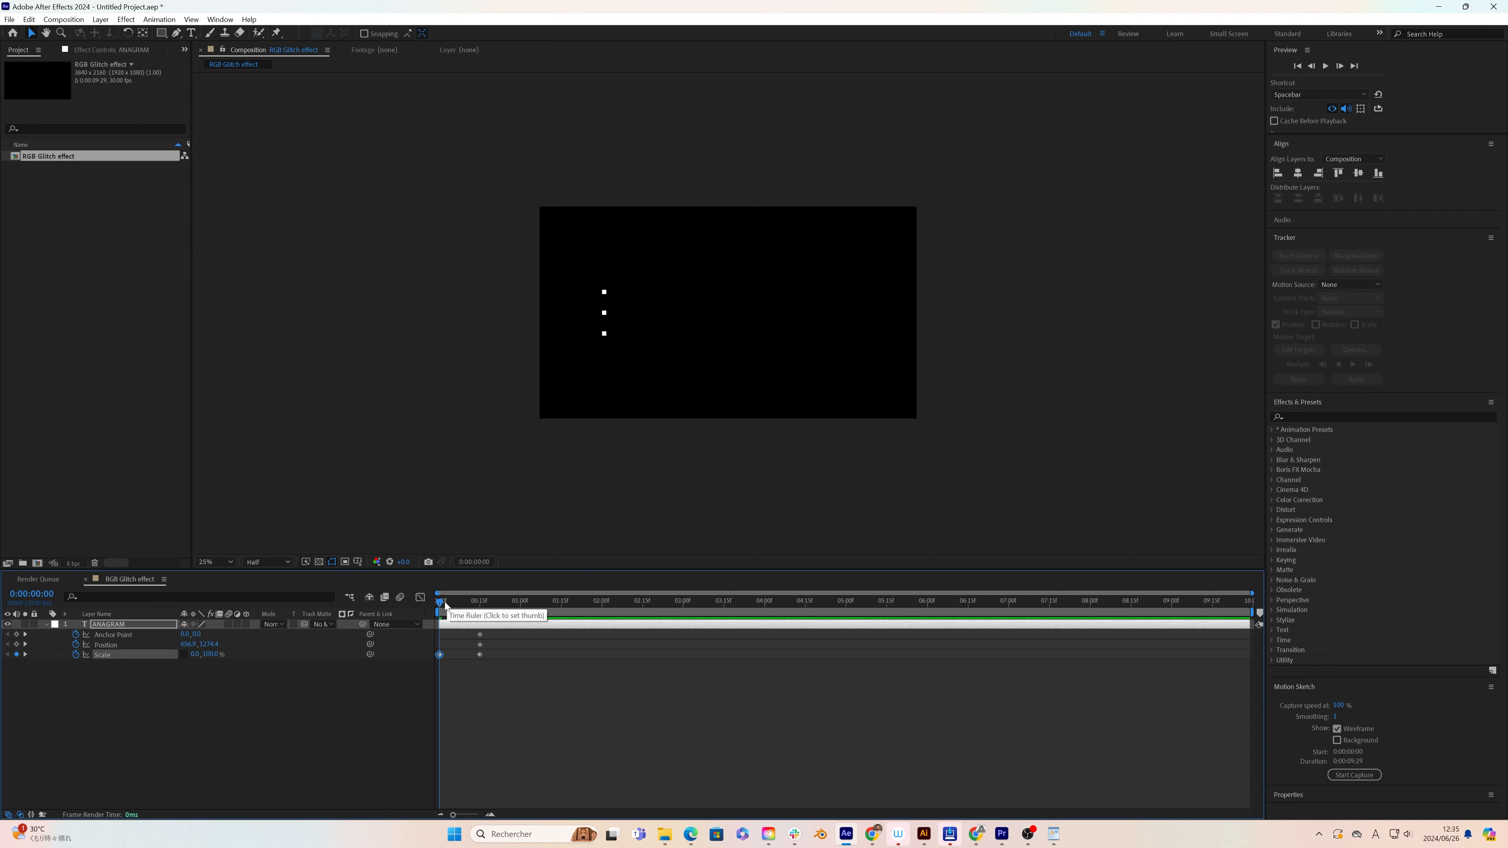
left_click_drag(444, 603, 476, 609)
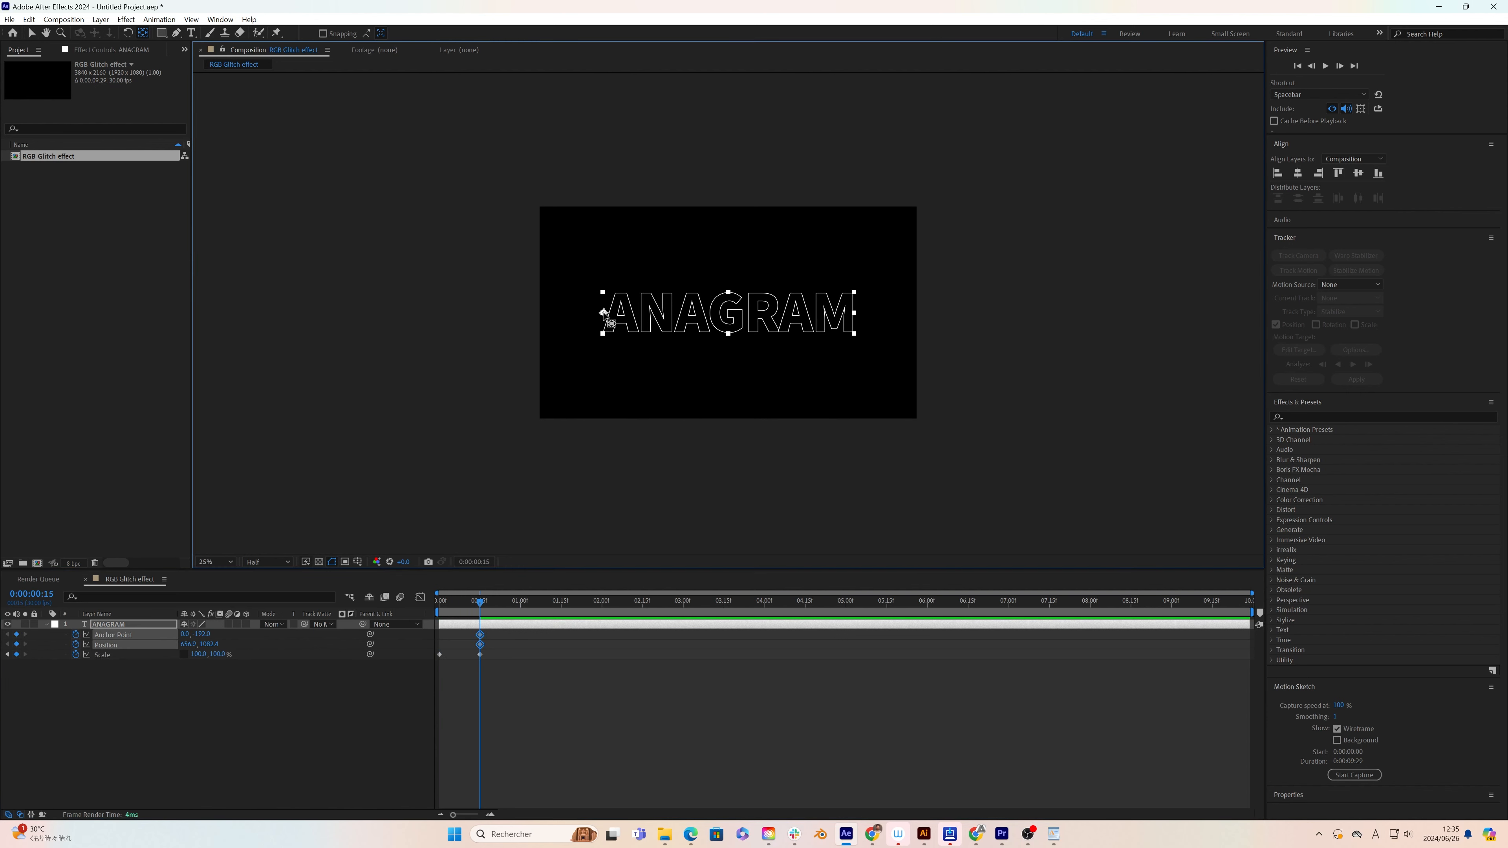
Step: At 0:00:01:00, add a Scale keyframe and move the anchor point to the middle of the text's right edge
left_click_drag(483, 600, 520, 609)
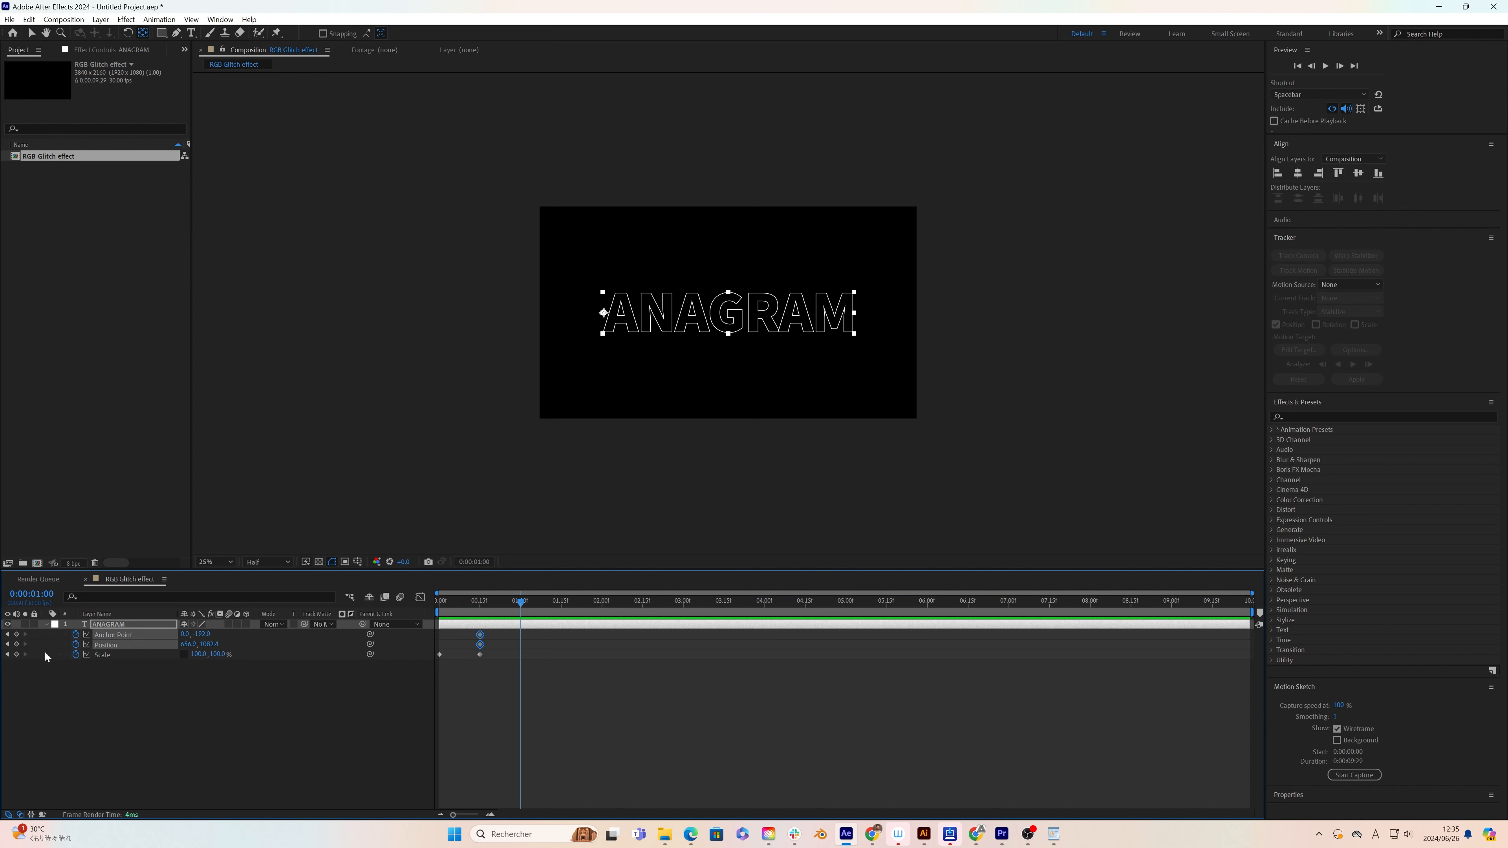
left_click(21, 665)
left_click(16, 654)
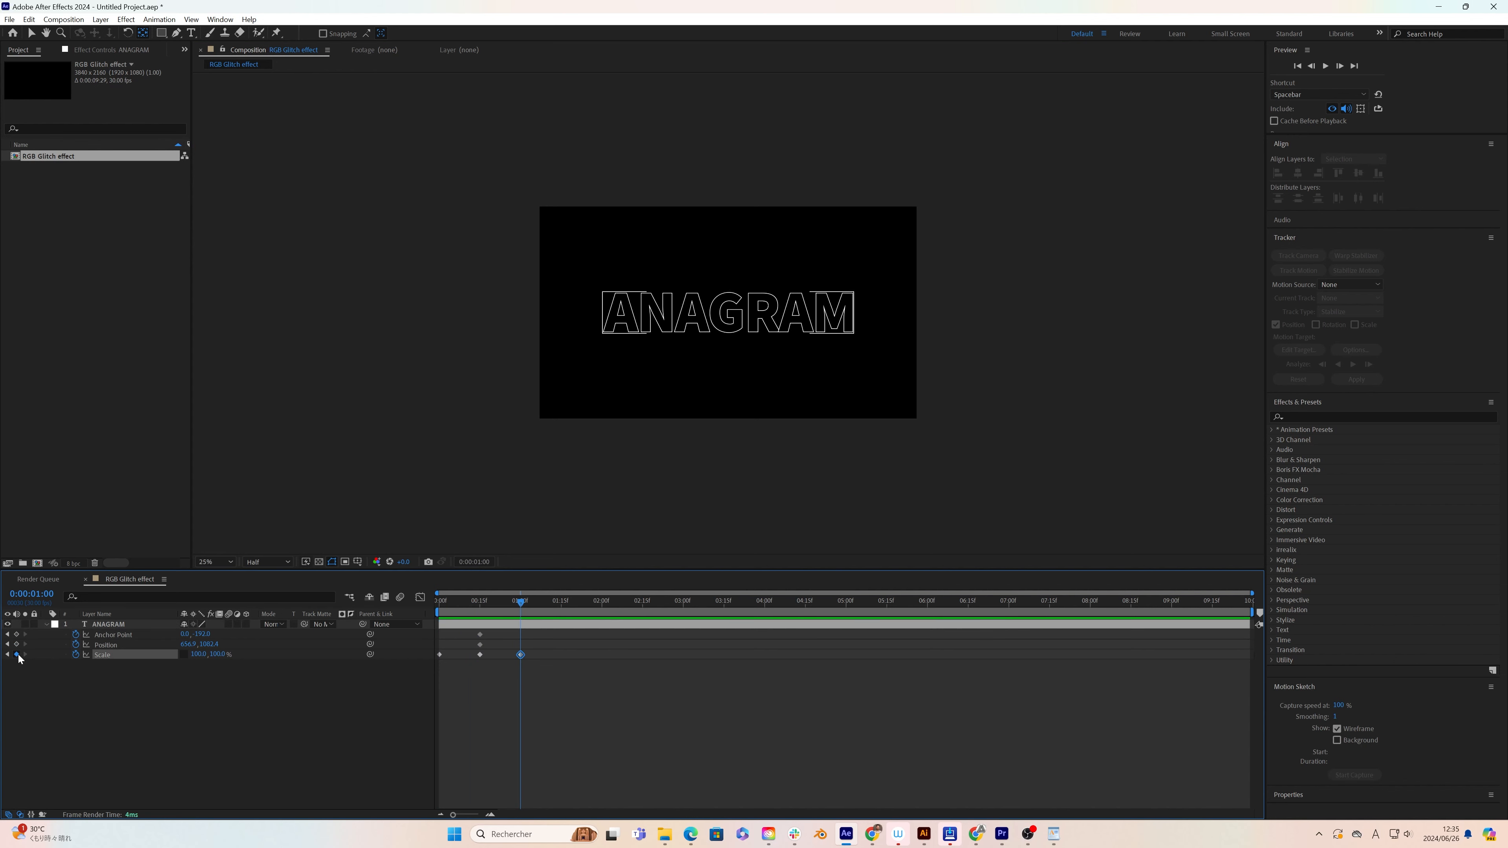
left_click(109, 645)
left_click(113, 634, "shift")
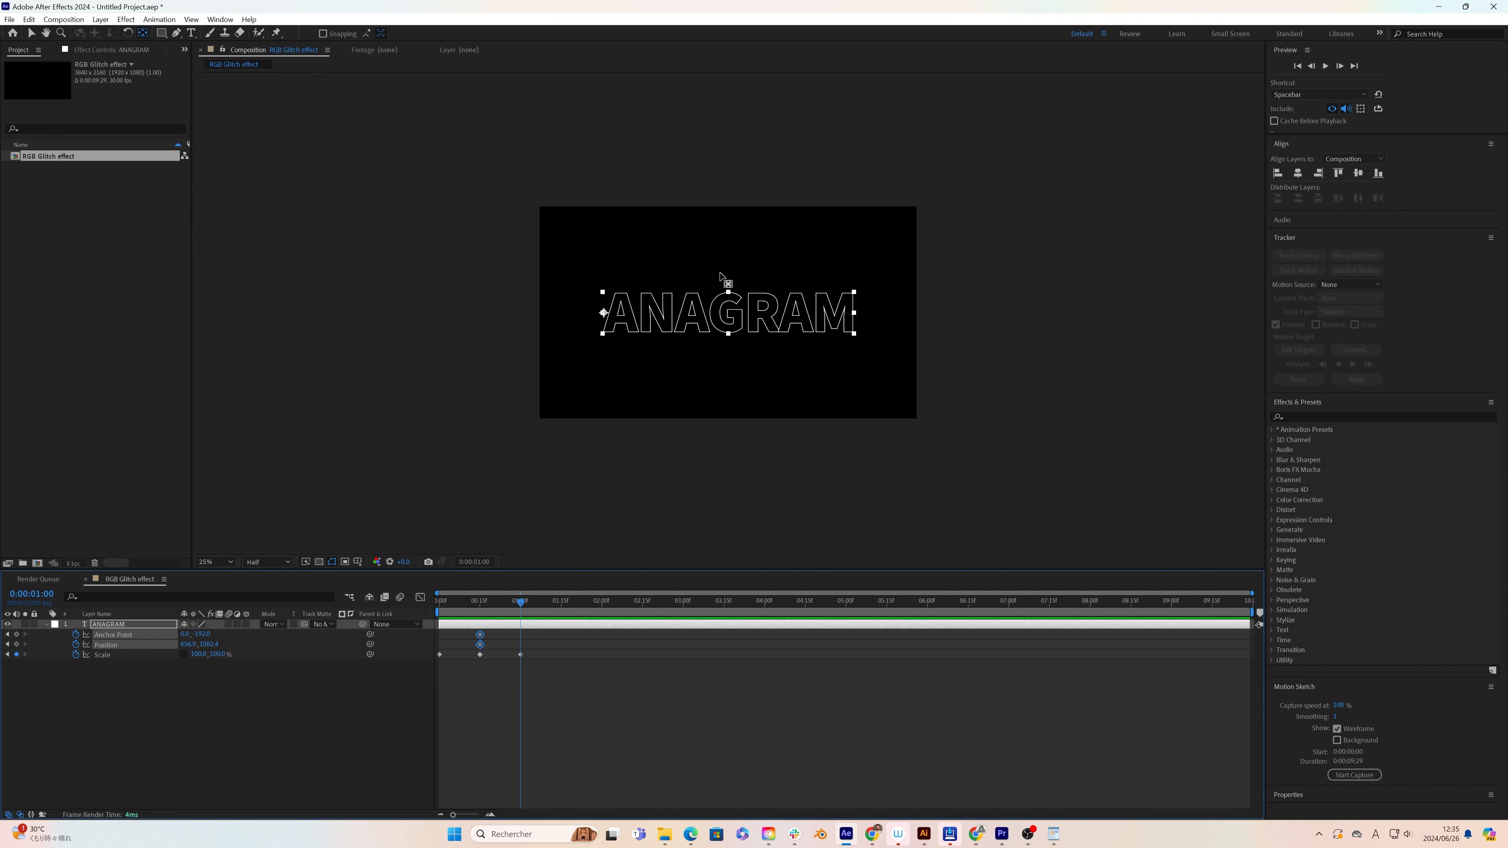
left_click_drag(606, 314, 856, 326)
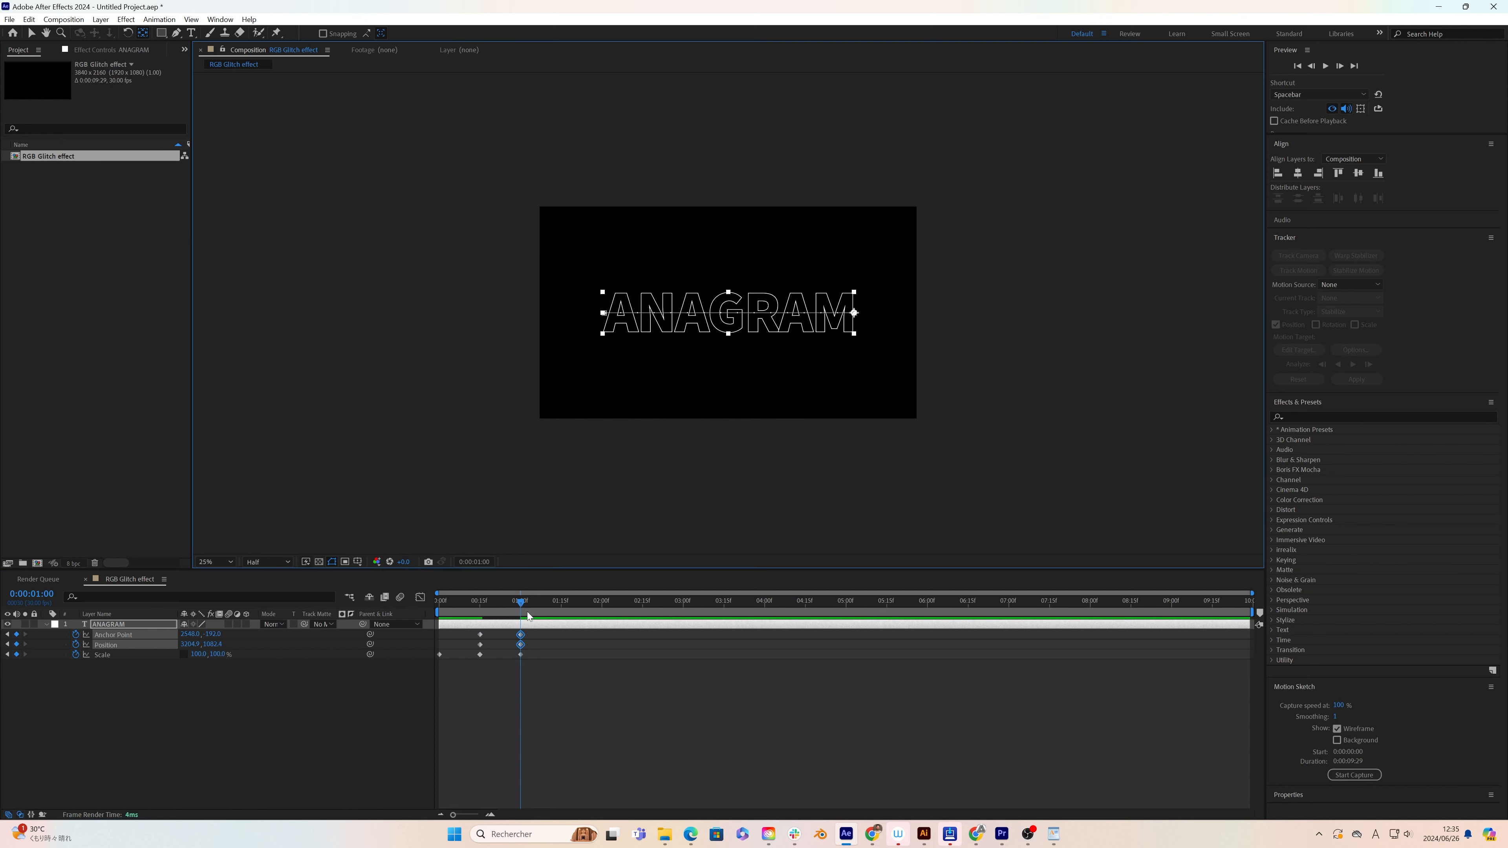
Step: Set the text's horizontal scale to 0% at 0:00:01:15
left_click_drag(520, 600, 562, 618)
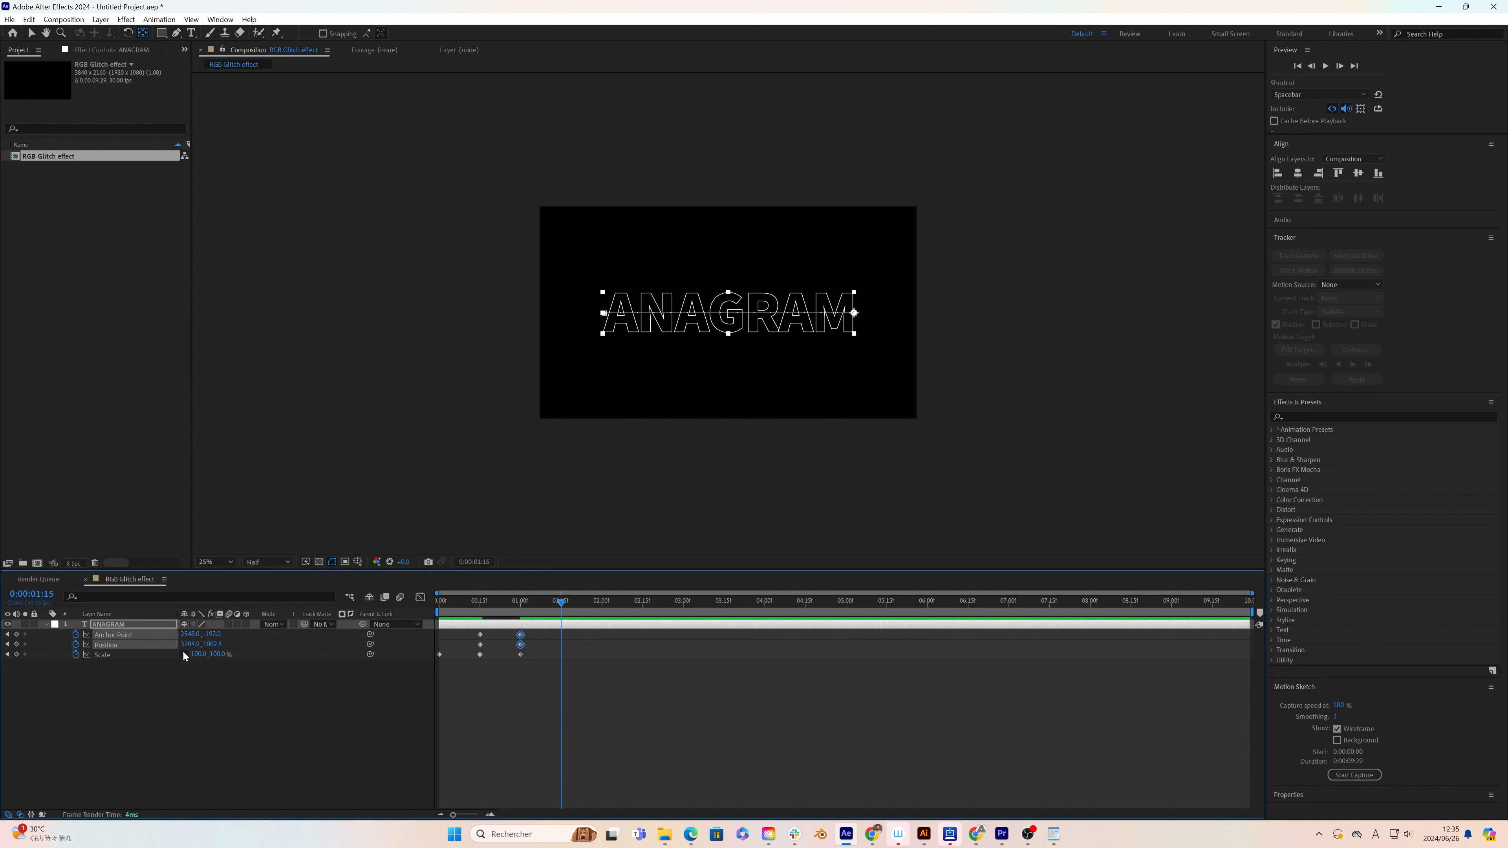
left_click(113, 655)
left_click(198, 654)
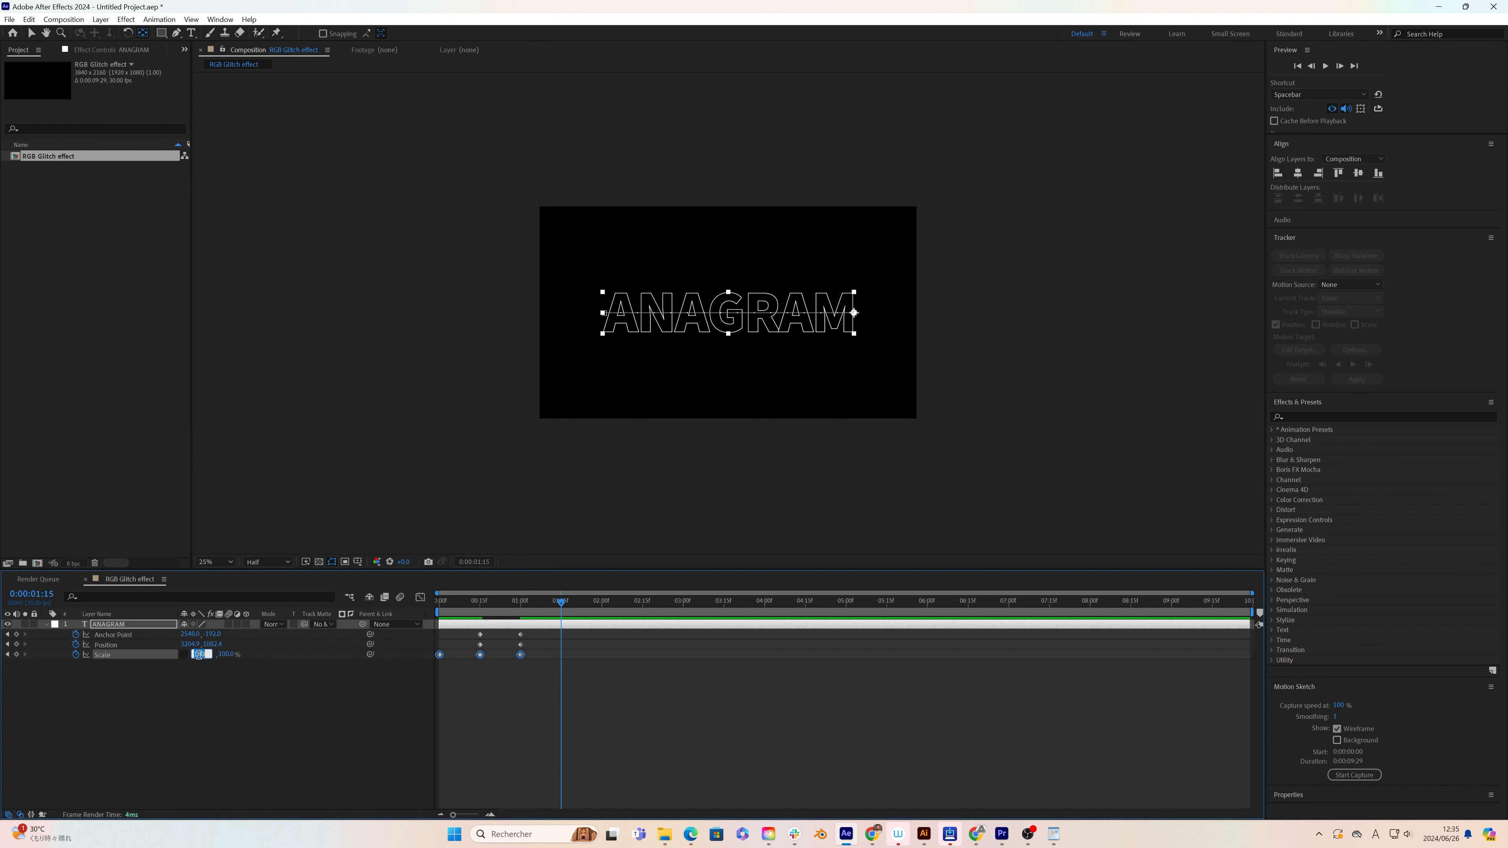
type("0")
key("Return")
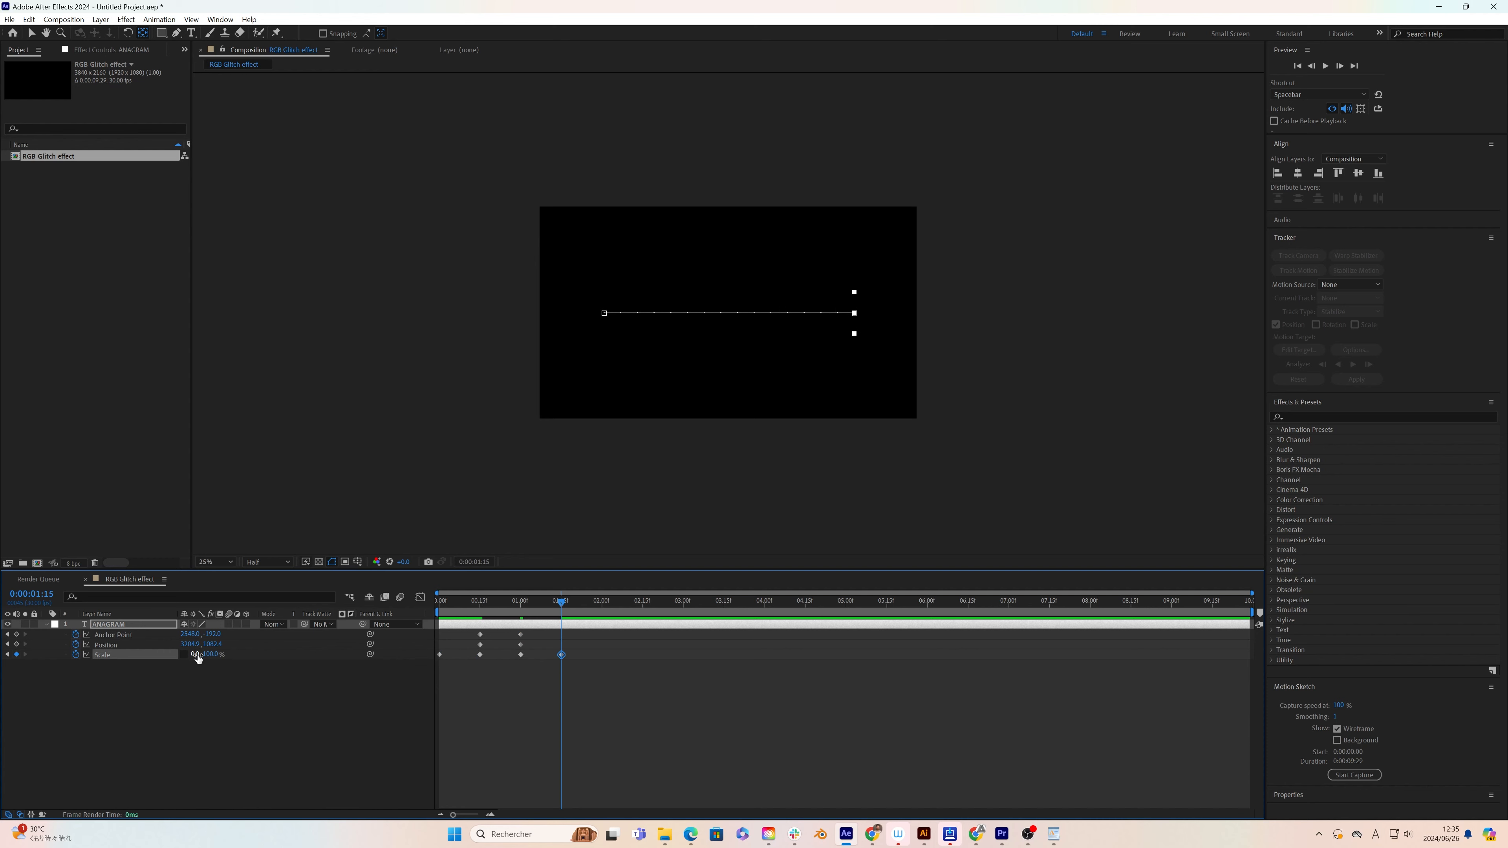
Step: Apply Easy Ease to all of the layer's Anchor Point, Position and Scale keyframes
left_click_drag(563, 602, 408, 622)
left_click_drag(591, 701, 435, 633)
right_click(481, 638)
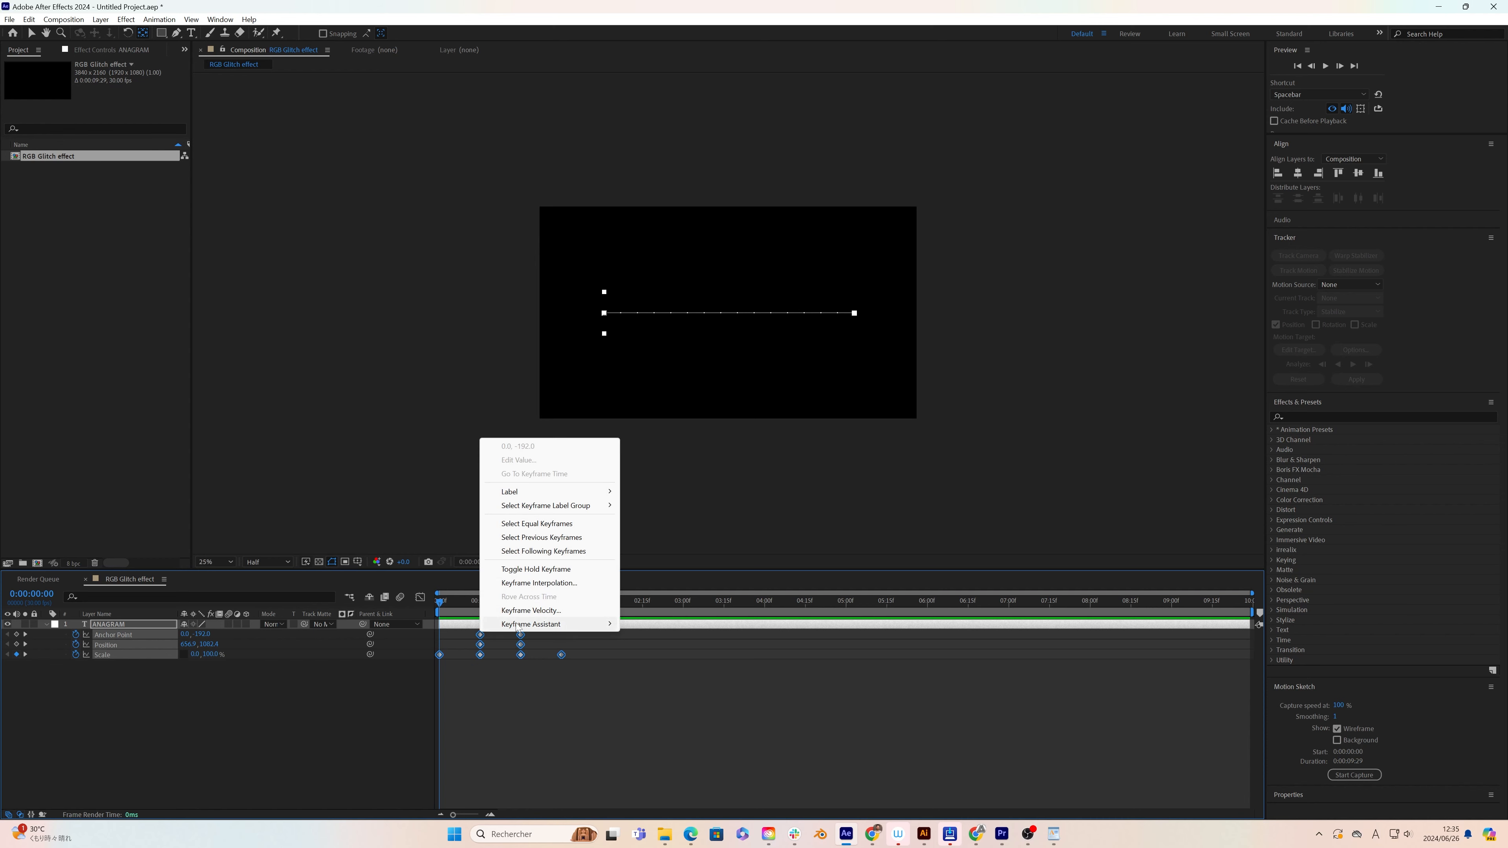
mouse_move(526, 625)
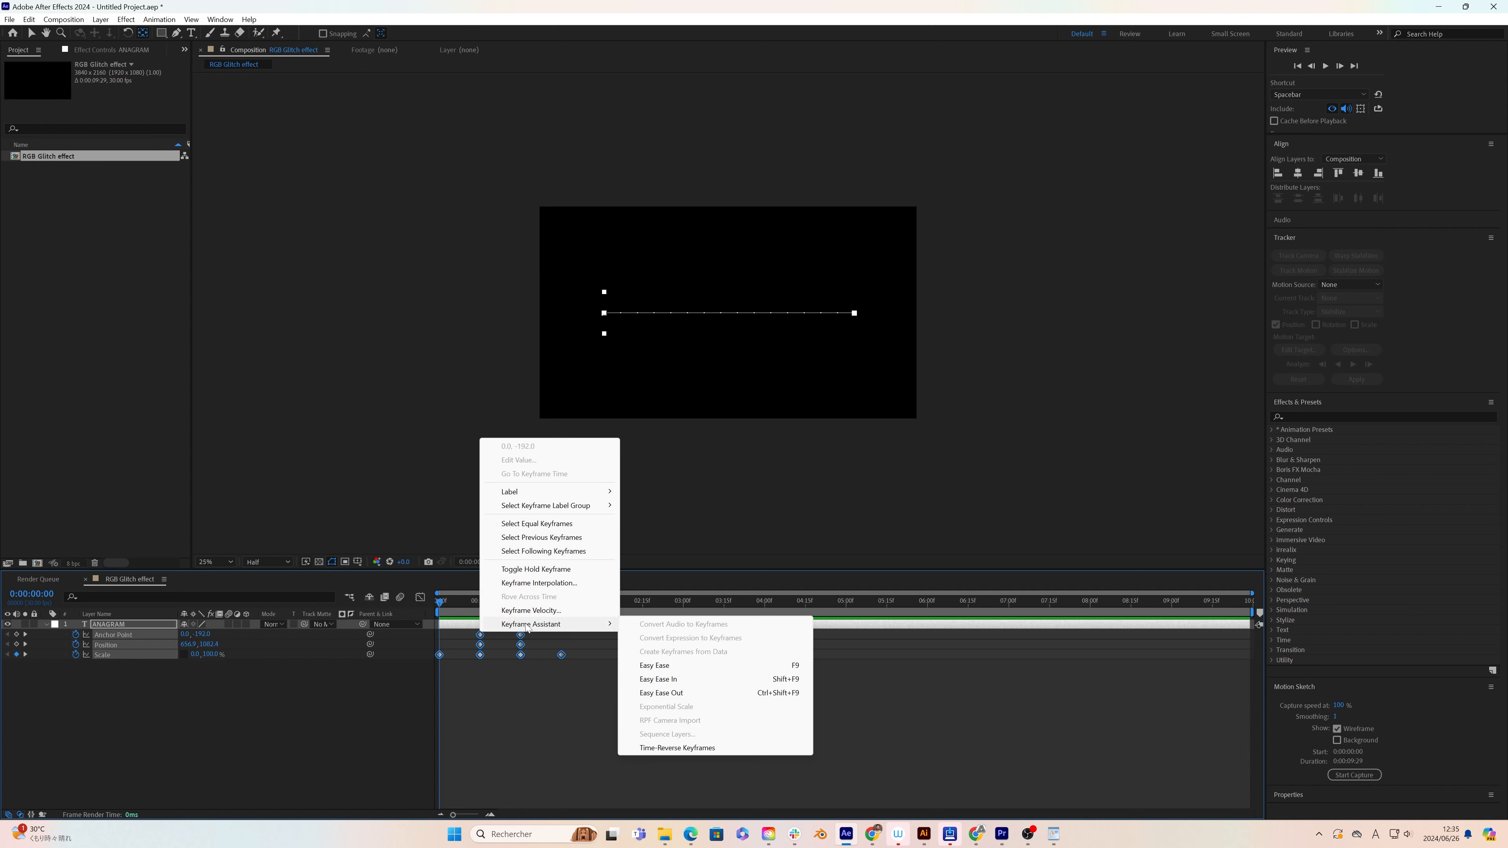
left_click(668, 666)
Step: Increase the easing influence of all keyframes in the speed graph for a sharper peak, and preview the animation
left_click(420, 597)
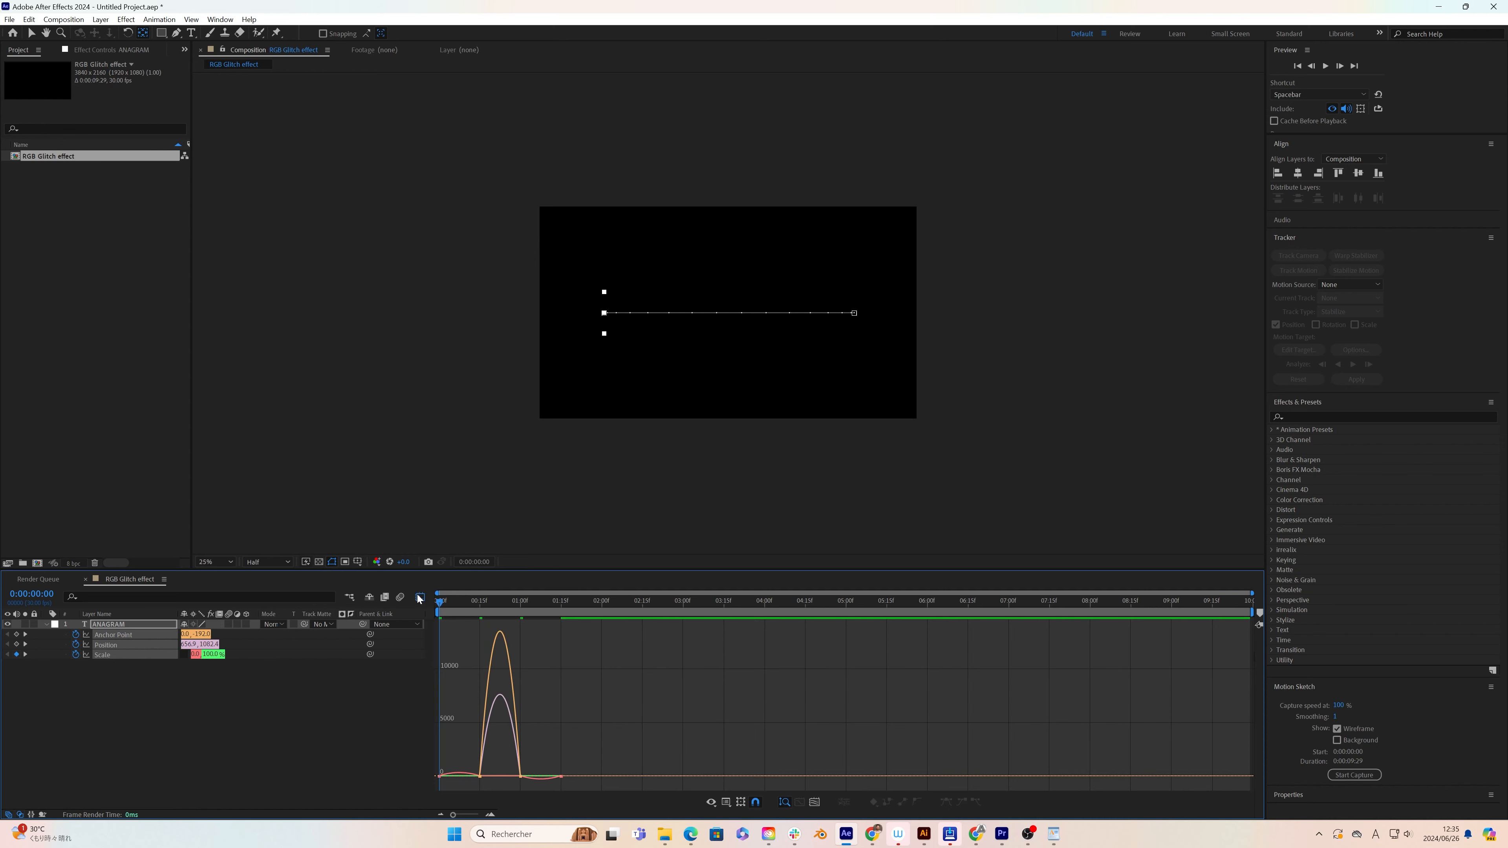
left_click_drag(639, 691, 365, 791)
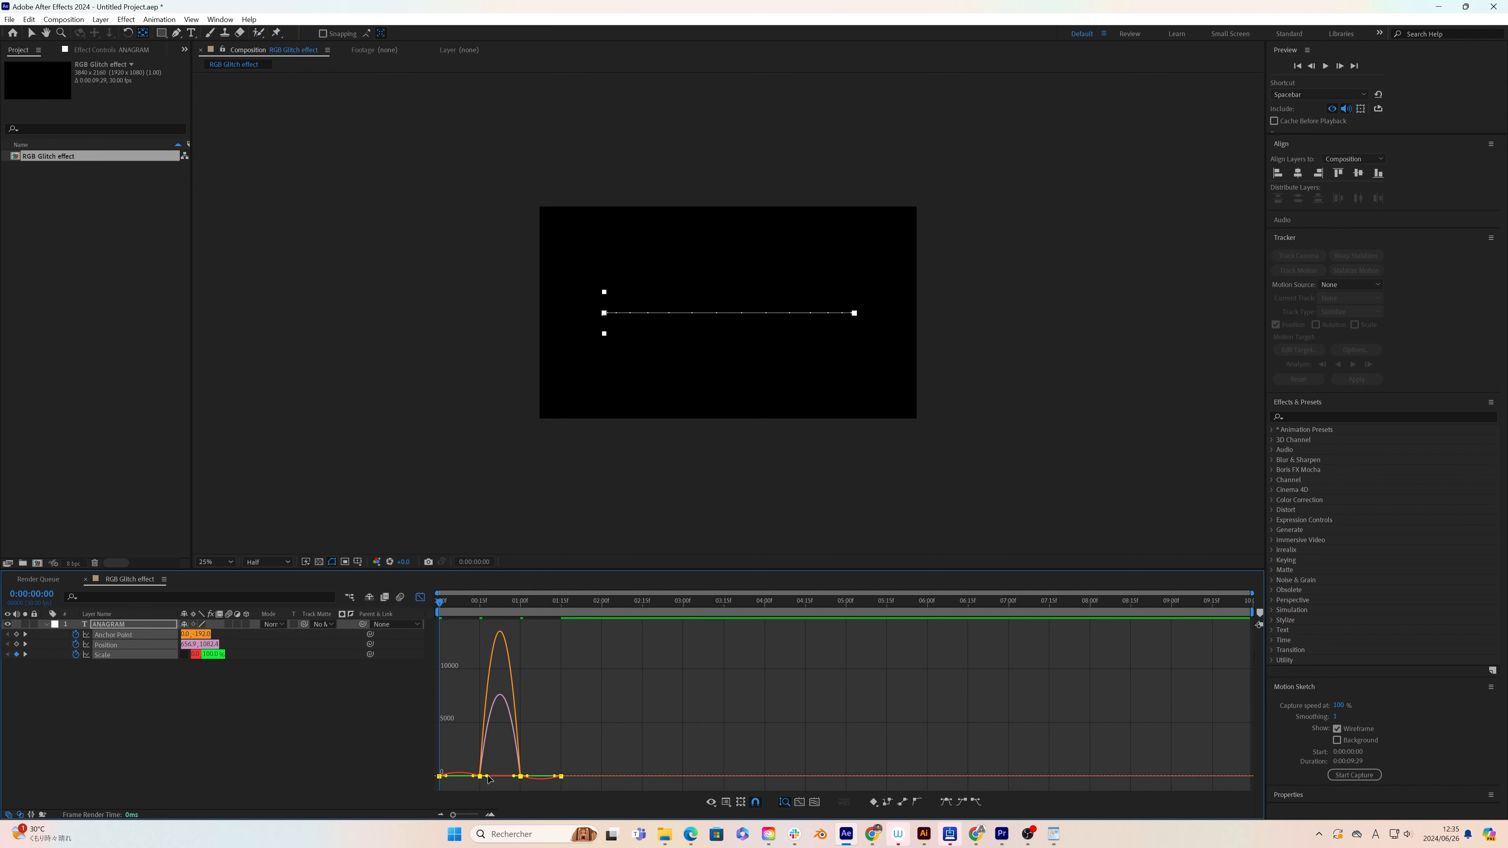
left_click_drag(487, 776, 510, 777)
key("space")
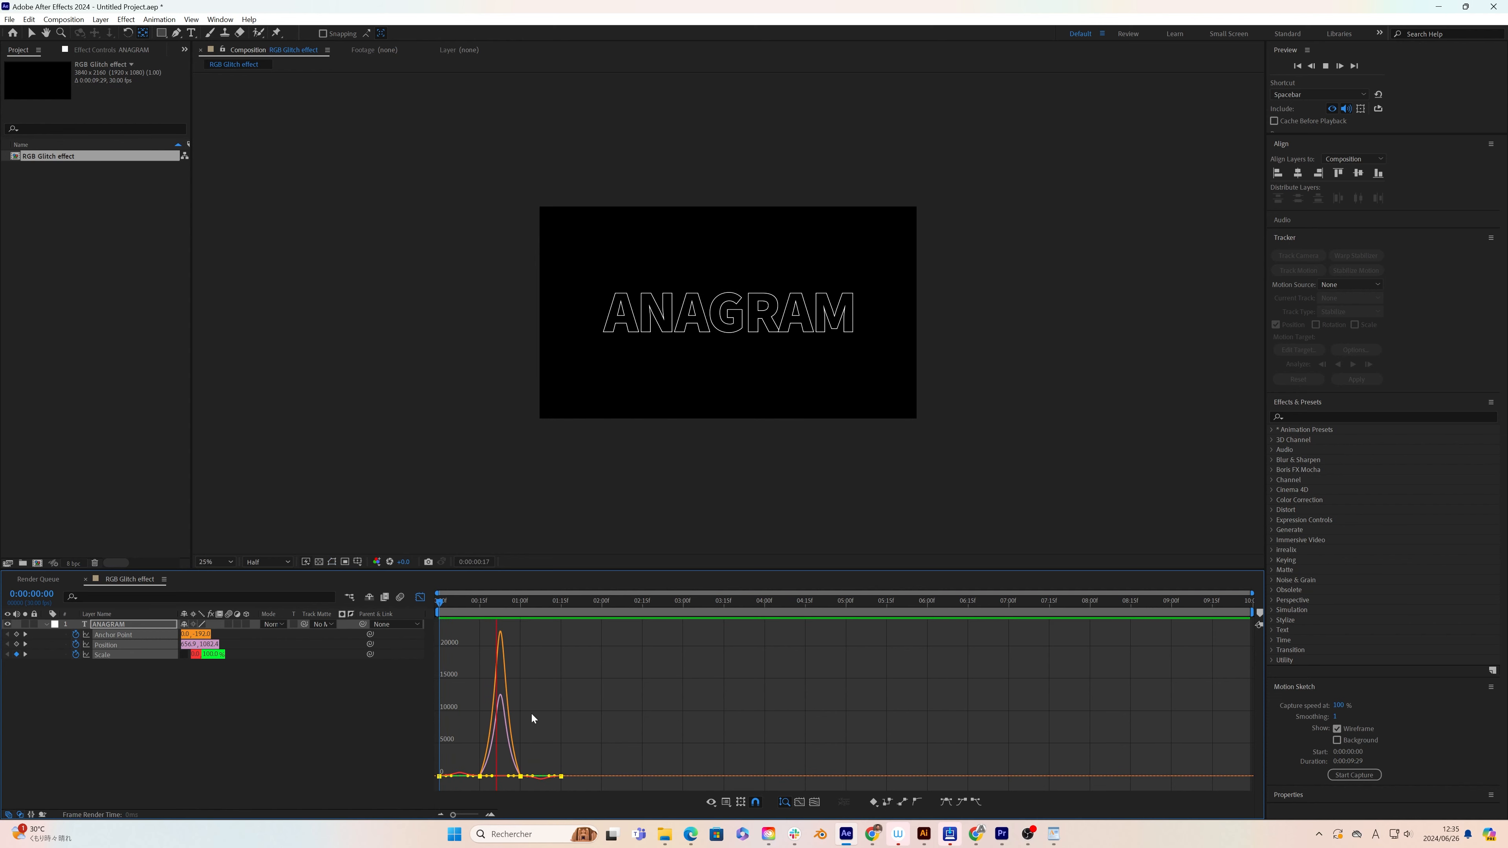
key("space")
left_click(420, 597)
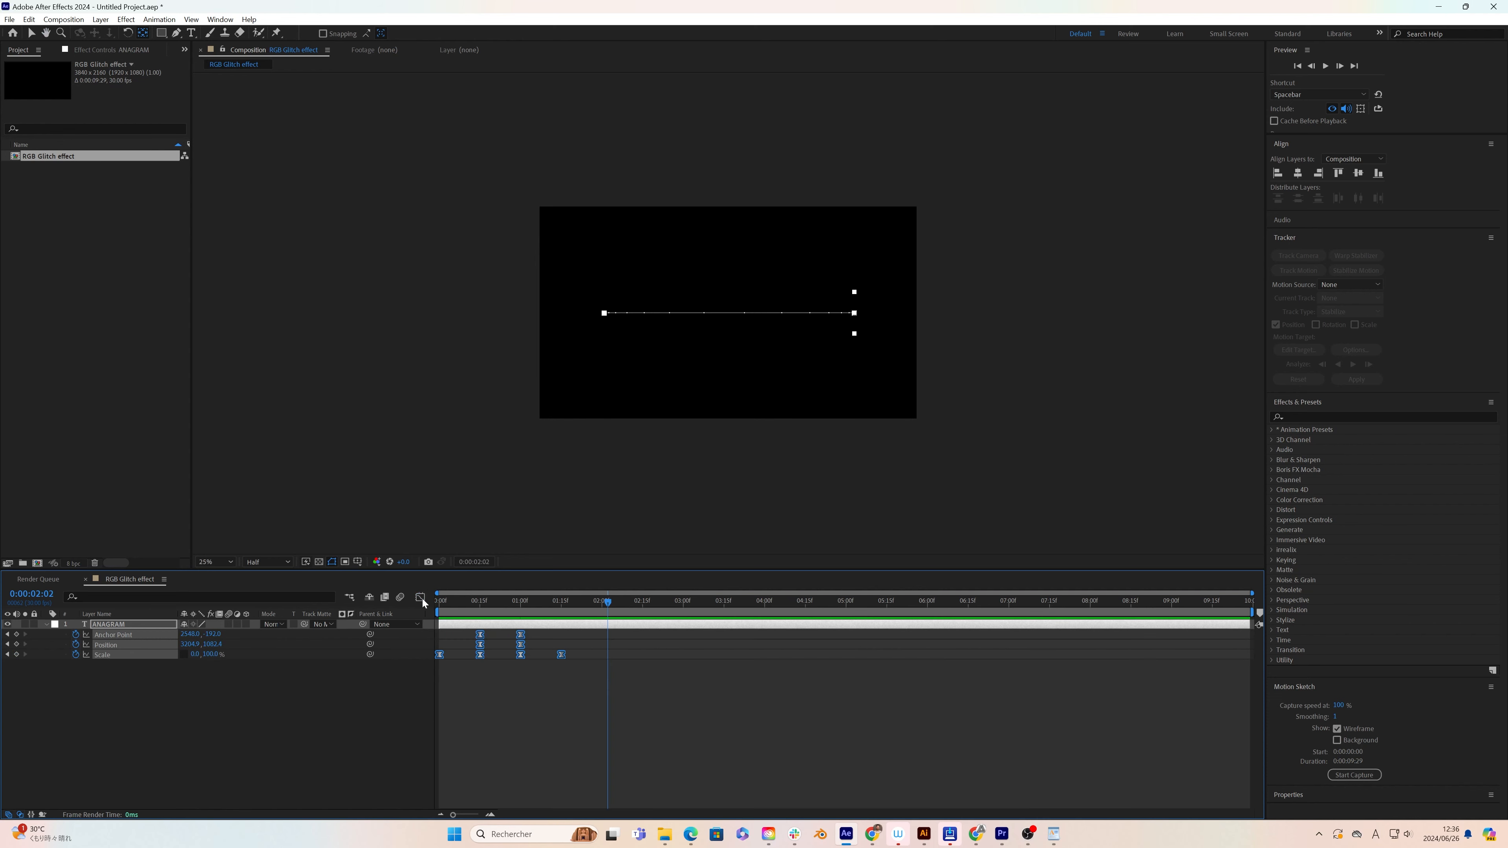
Step: Collapse the ANAGRAM layer's properties and duplicate the layer
left_click(47, 624)
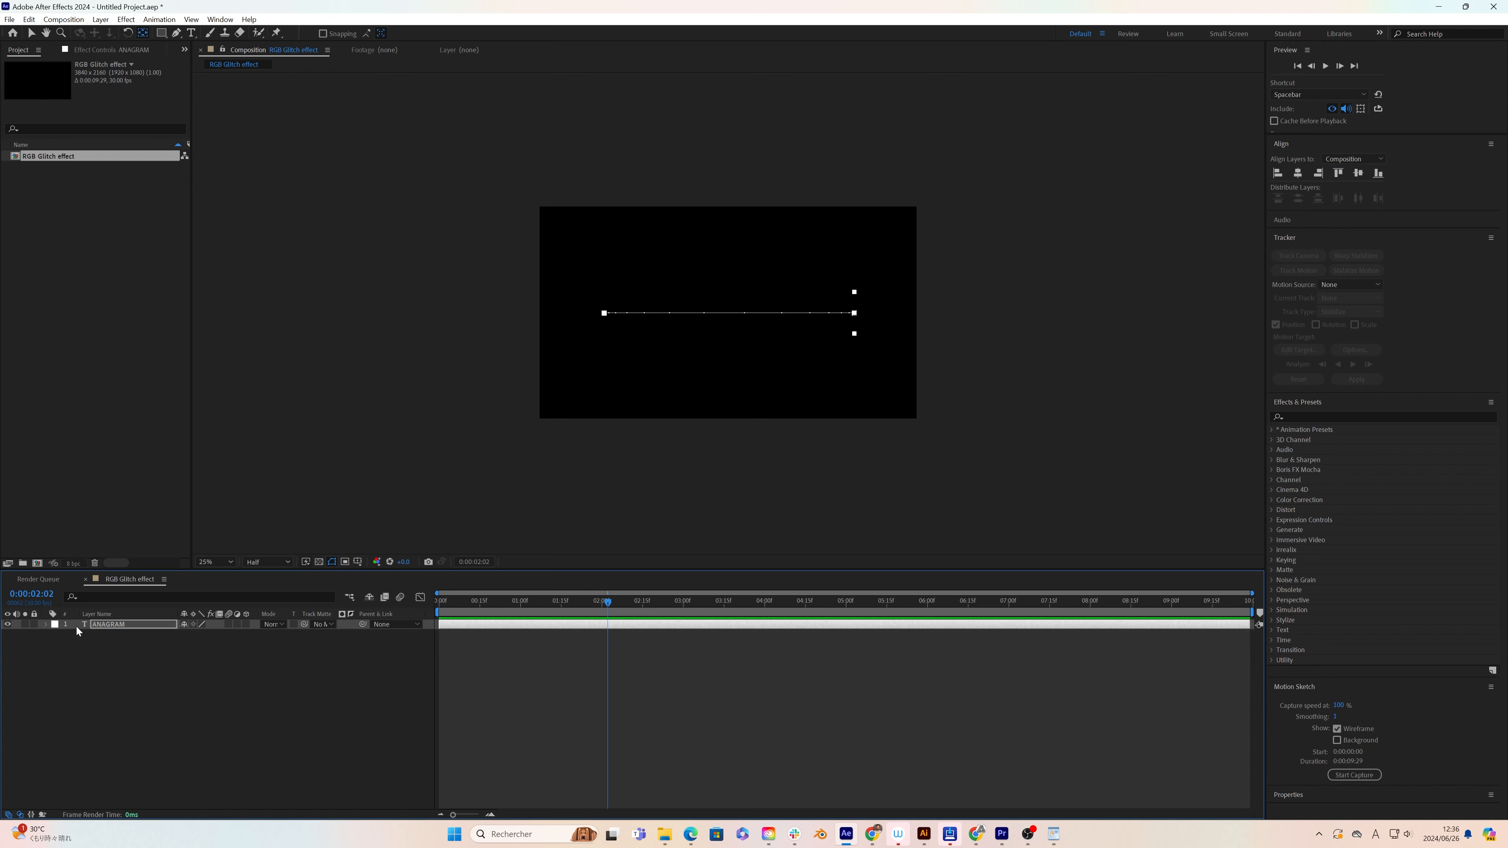
key("ctrl+d")
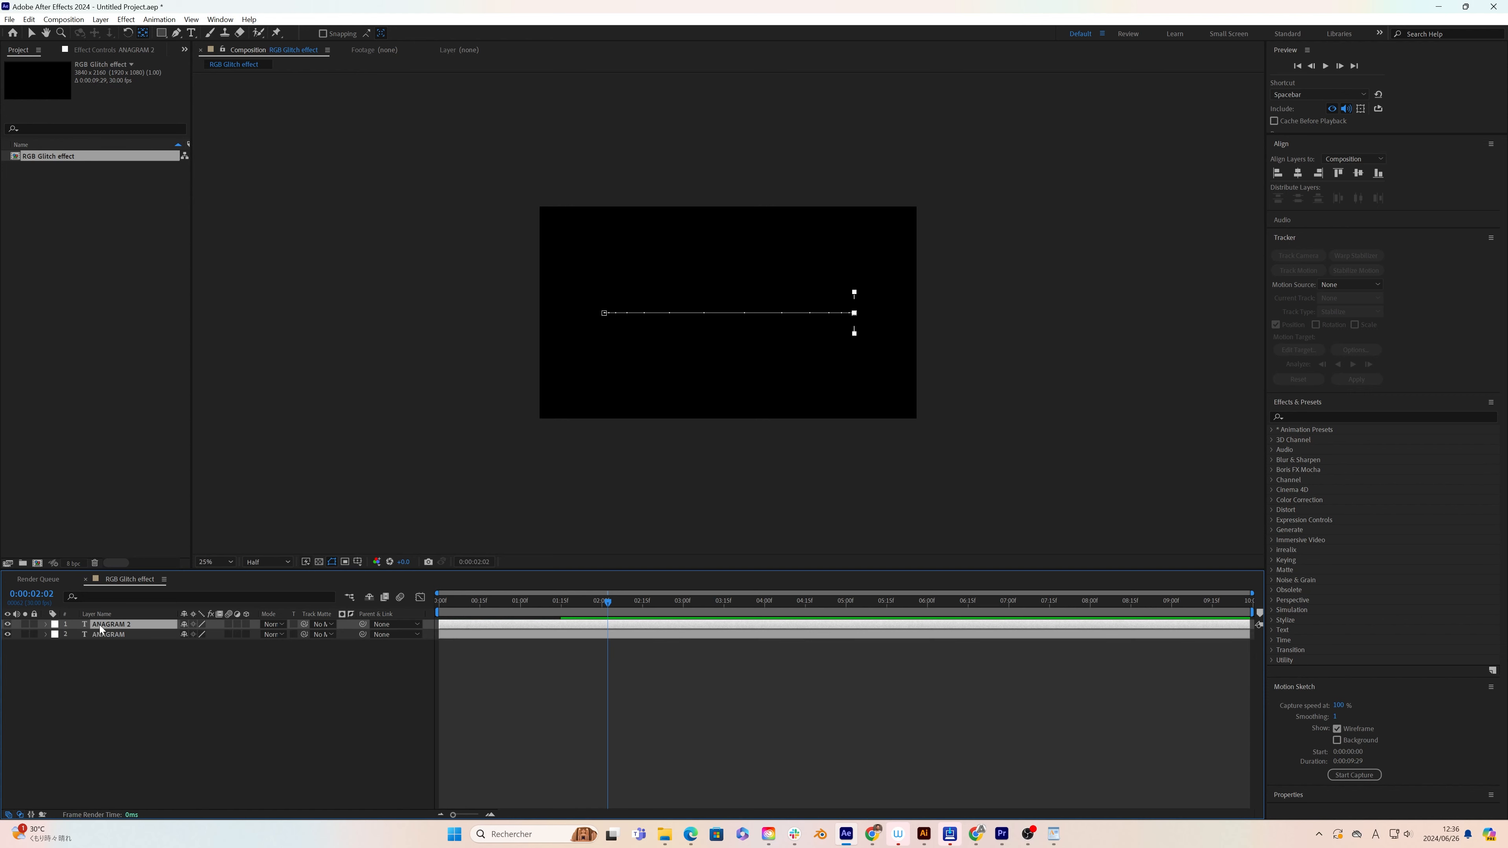
Step: Change the duplicated ANAGRAM layer's text to DESIGN
left_click(515, 604)
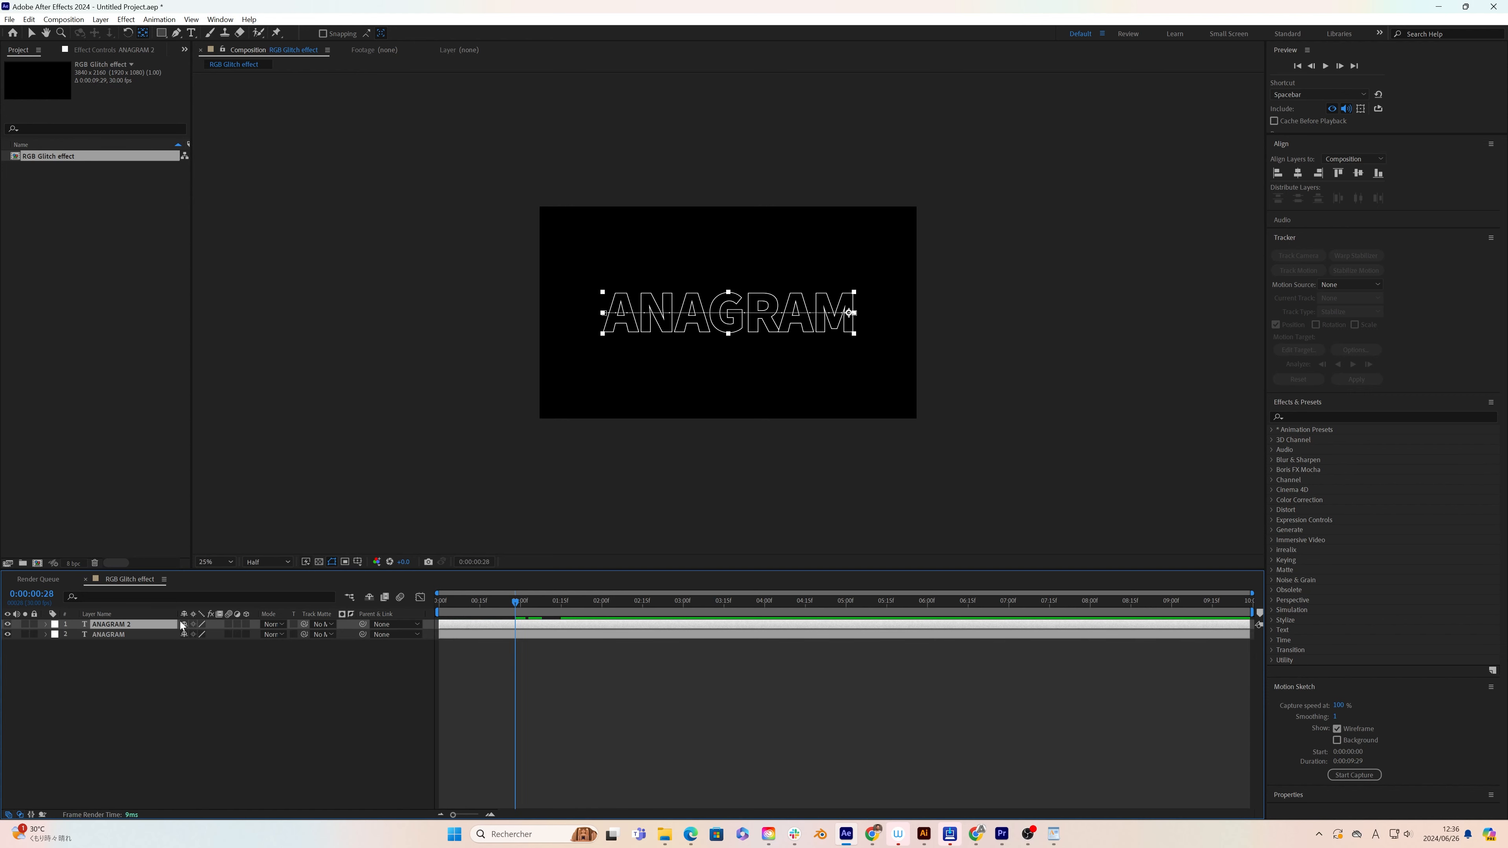
double_click(110, 626)
type("DESIGN")
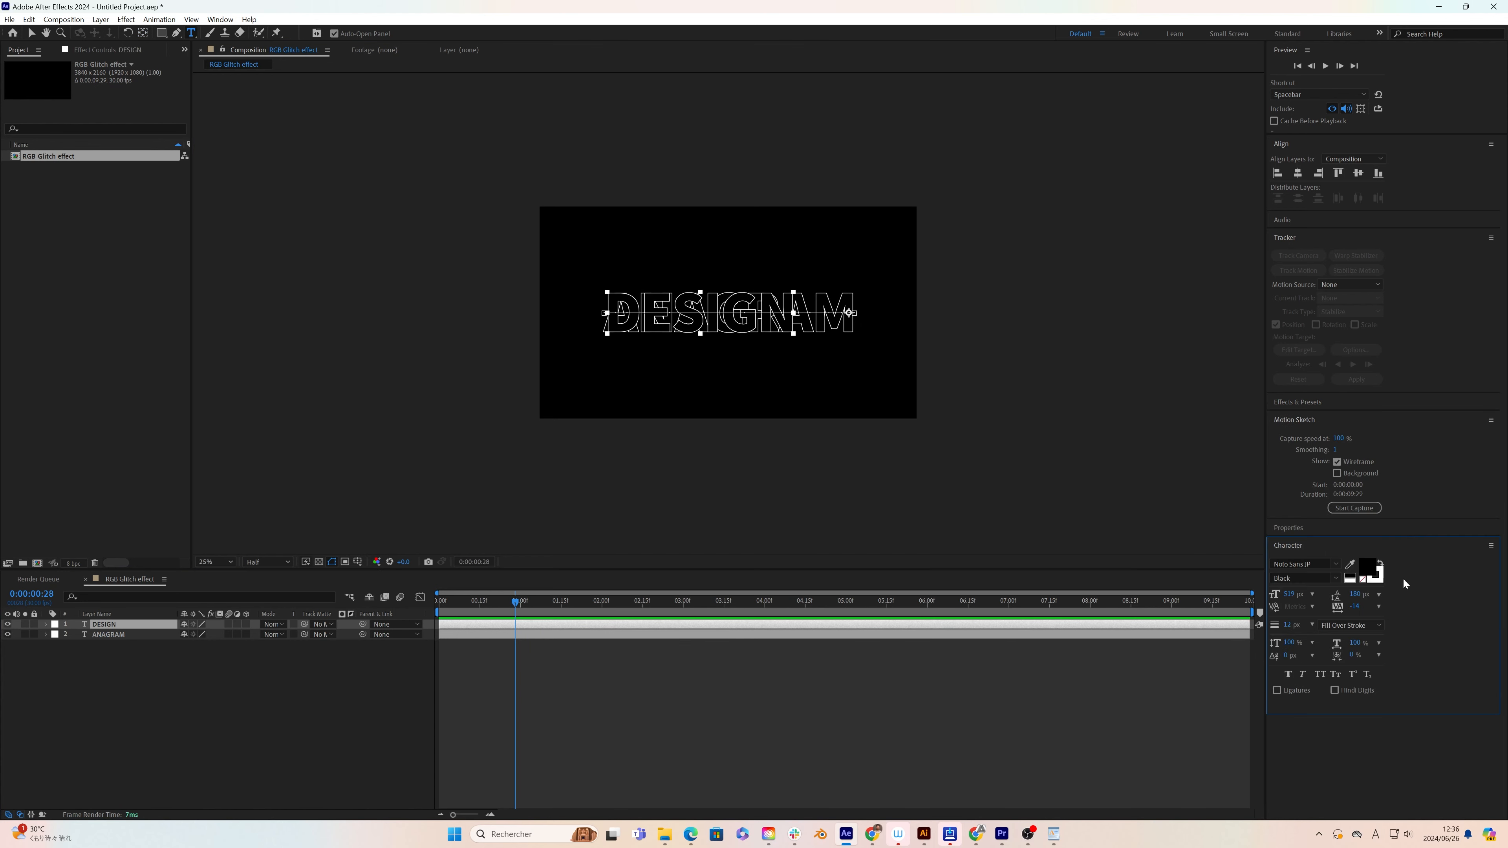
Step: Set the DESIGN text's fill color to white (FFFFFF) and switch back to the Selection tool
left_click(1373, 571)
left_click_drag(498, 428, 212, 216)
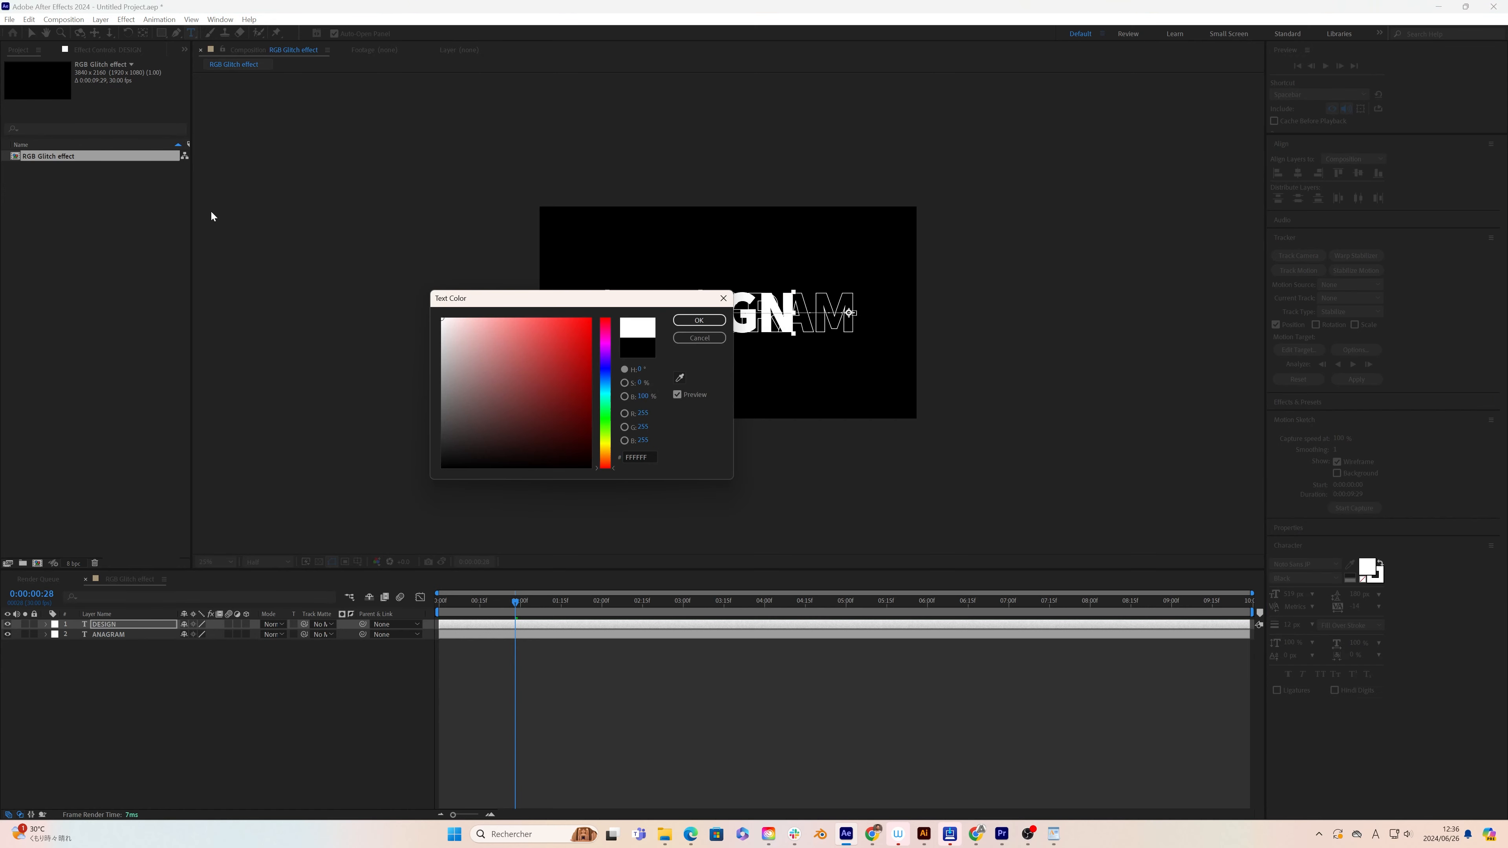
key("Return")
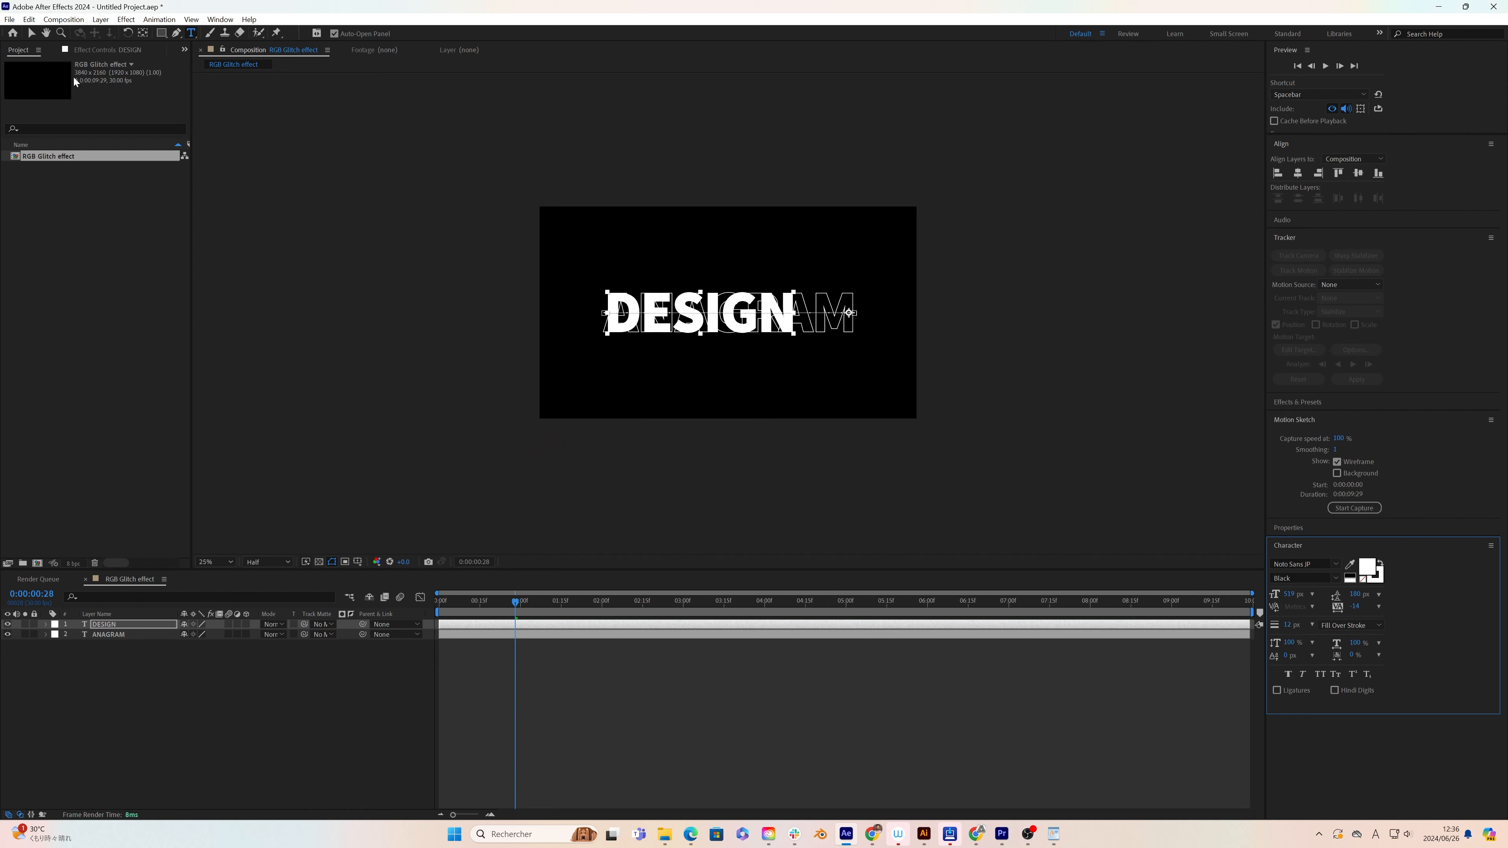
left_click(31, 32)
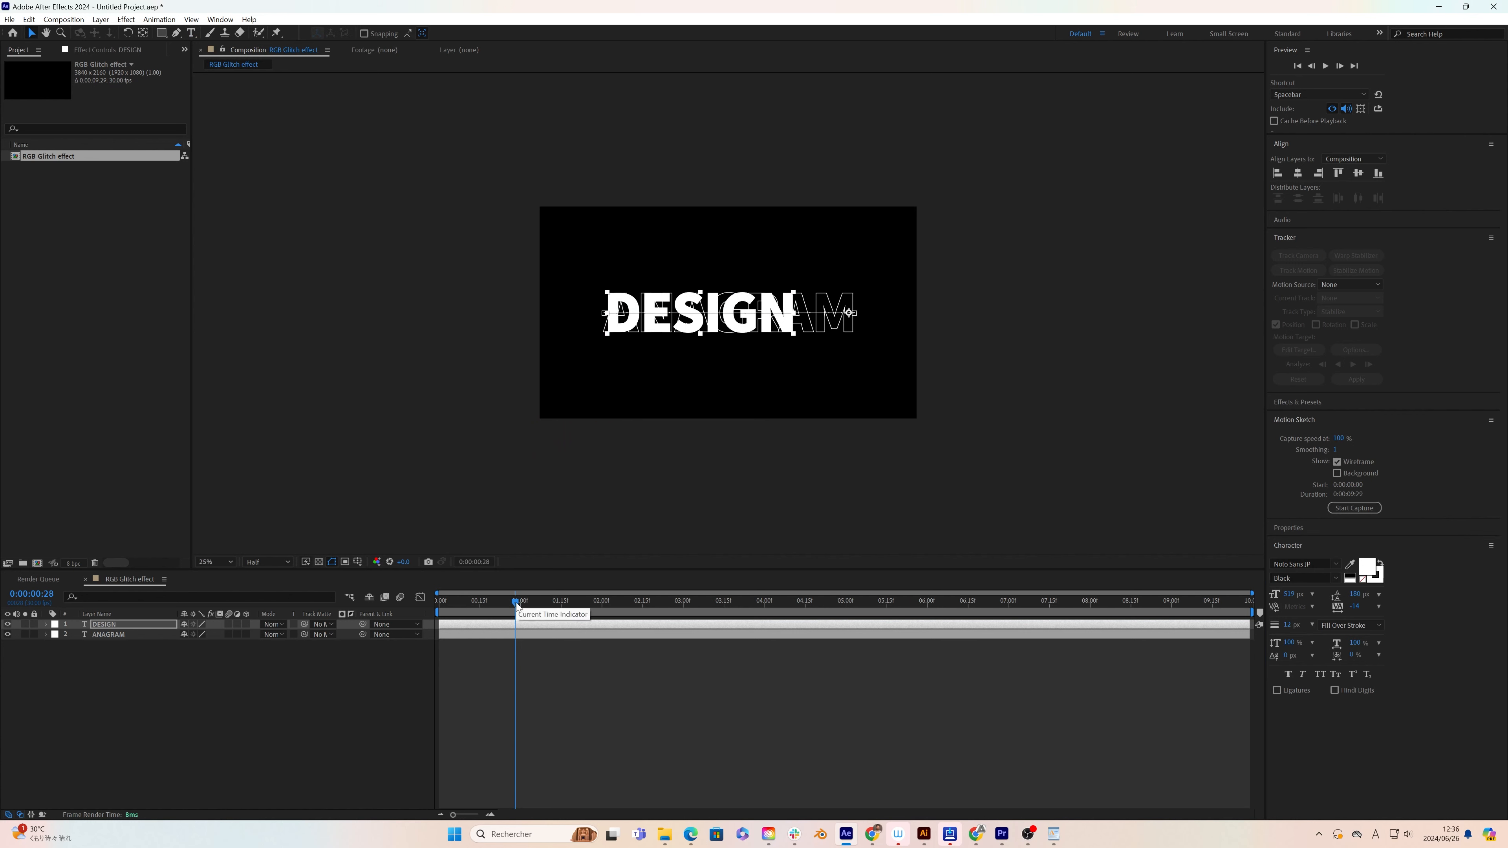
Step: Trim both text layers to end at 0:00:01:15 and shift the DESIGN layer to start at about 0:00:01:00
left_click_drag(517, 602, 561, 620)
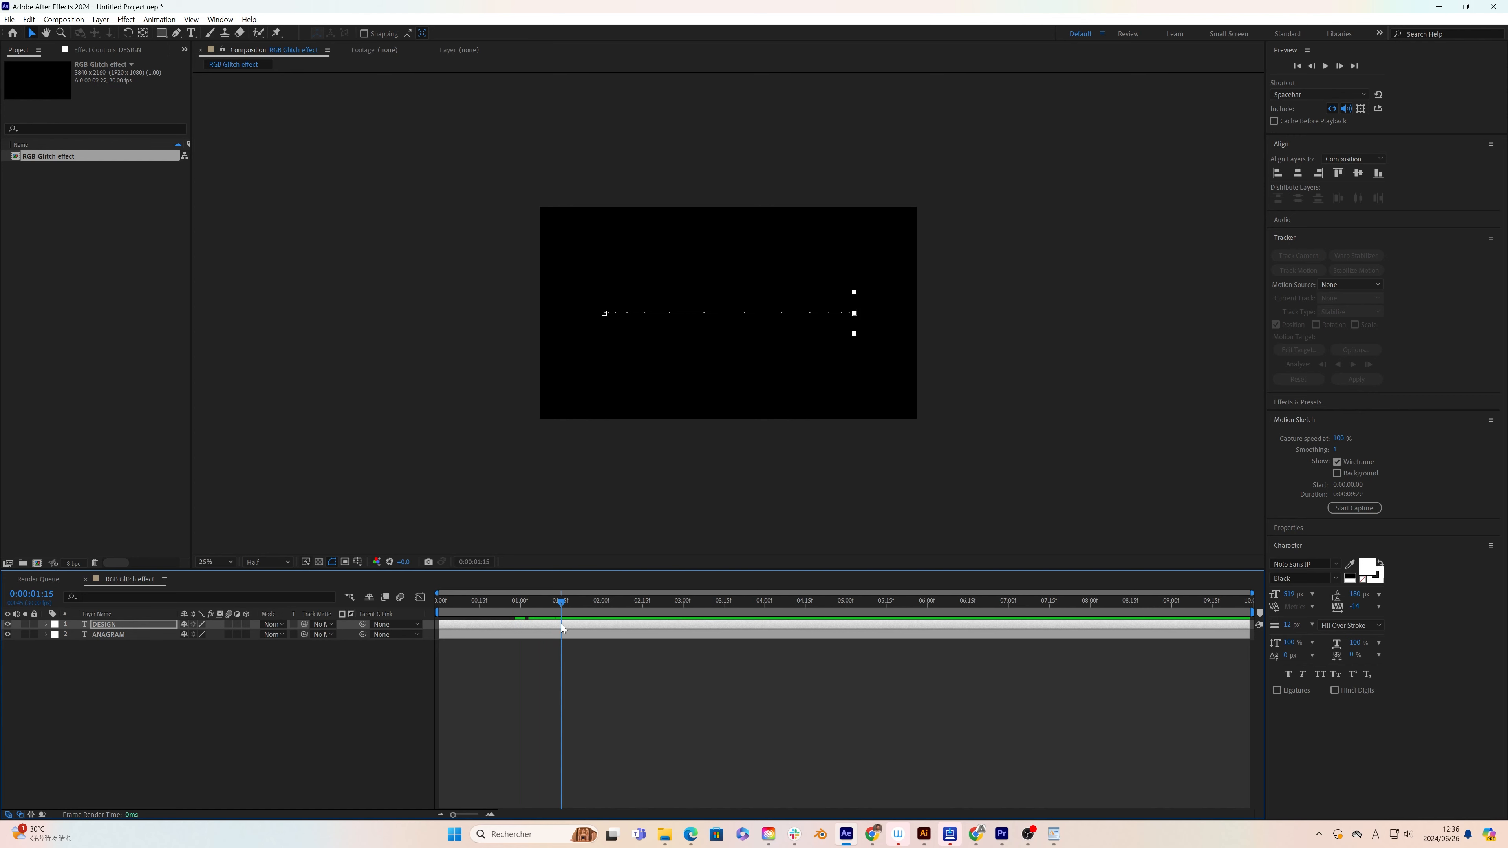
left_click(562, 634, "shift")
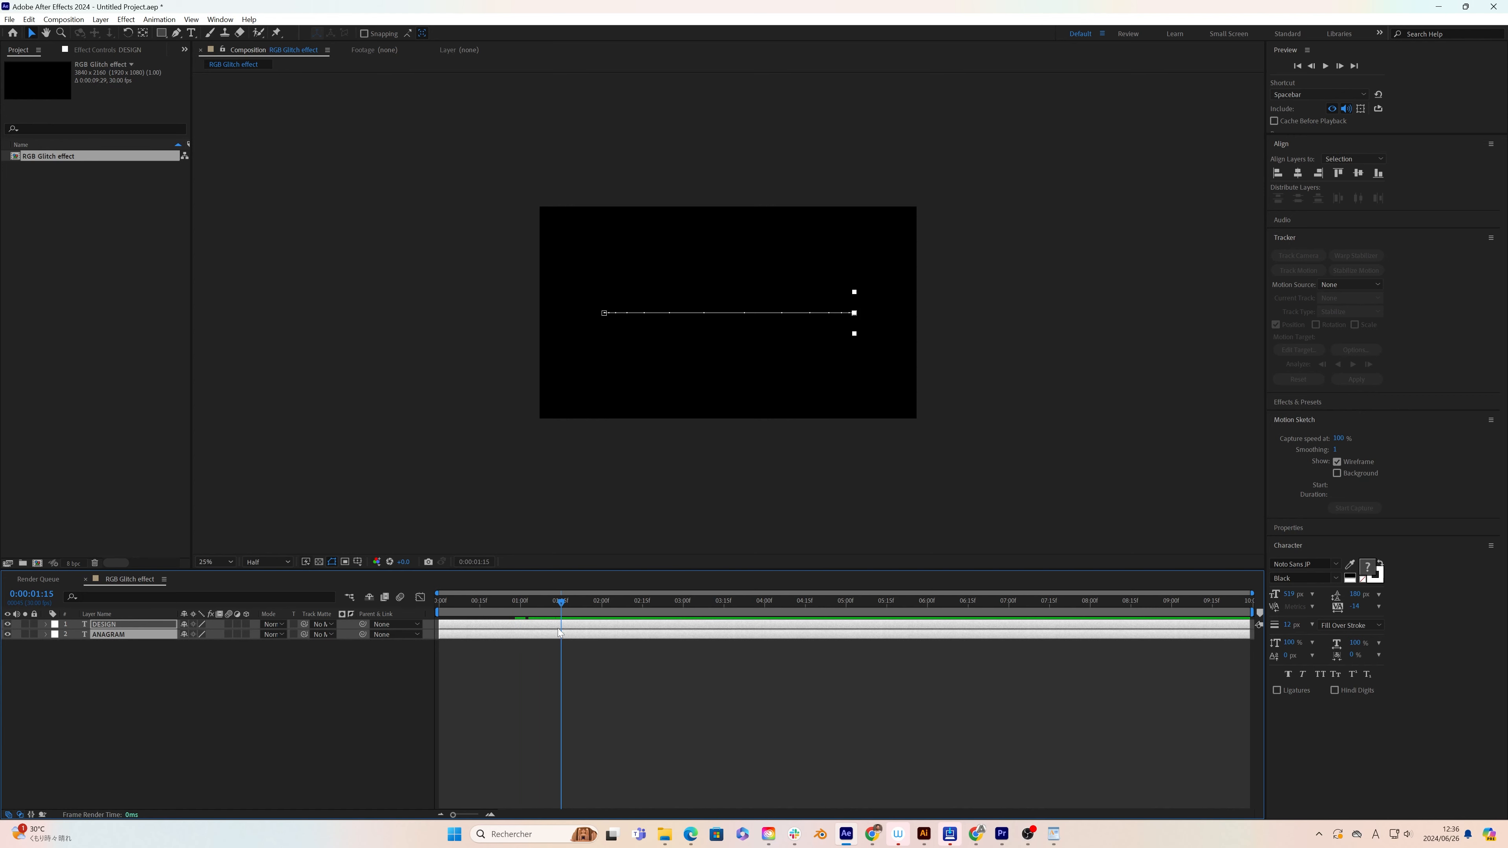
key("alt+[")
key("ctrl+z")
key("alt+bracketright")
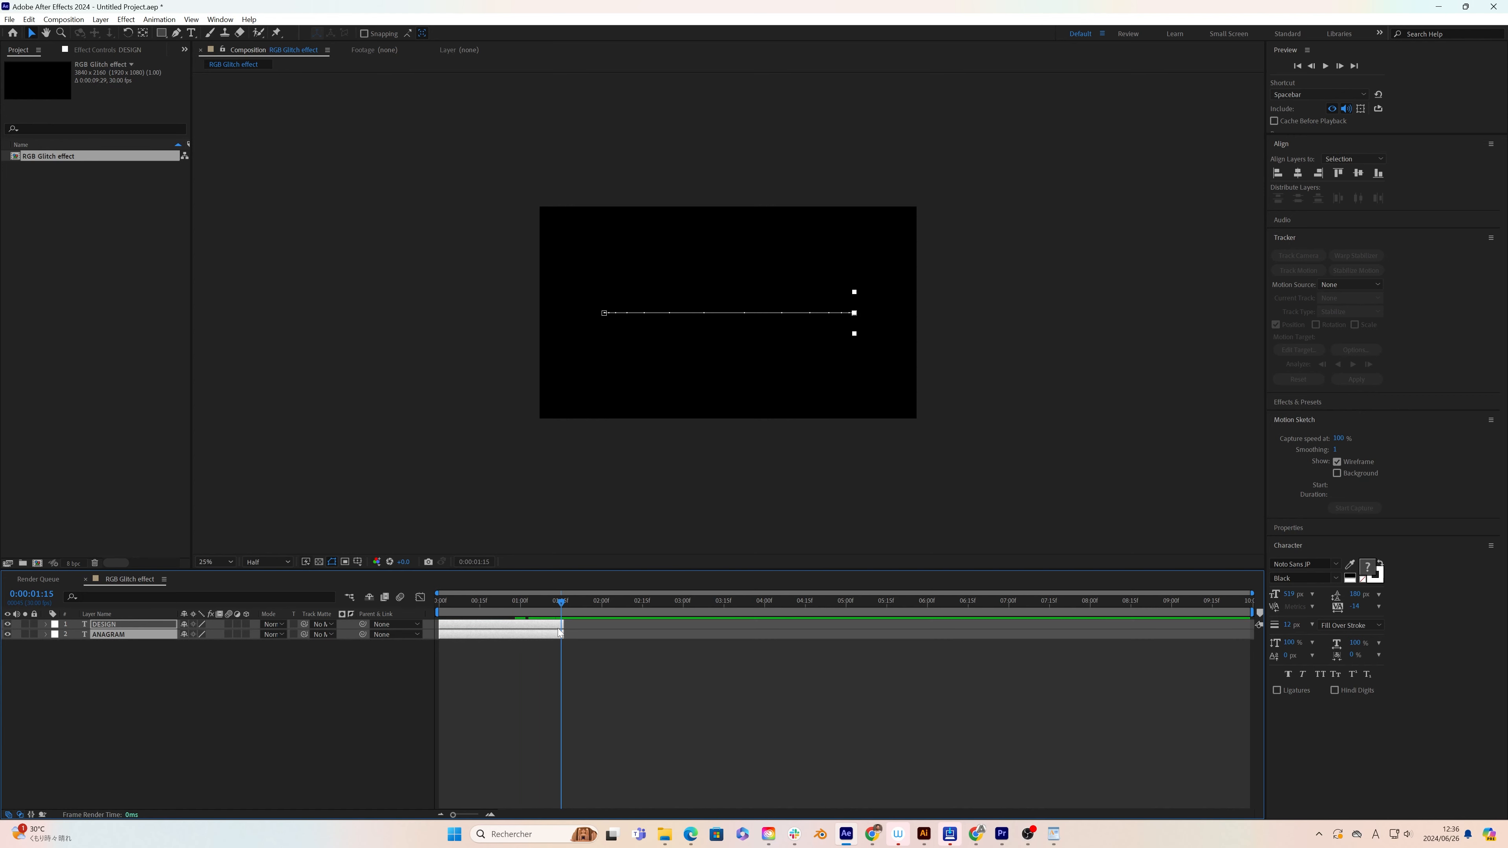
left_click(587, 675)
left_click_drag(537, 605, 573, 623)
Step: Duplicate the ANAGRAM and DESIGN layers and offset the copies to start at about 0:00:02:00 and 0:00:03:00
left_click(531, 636, "shift")
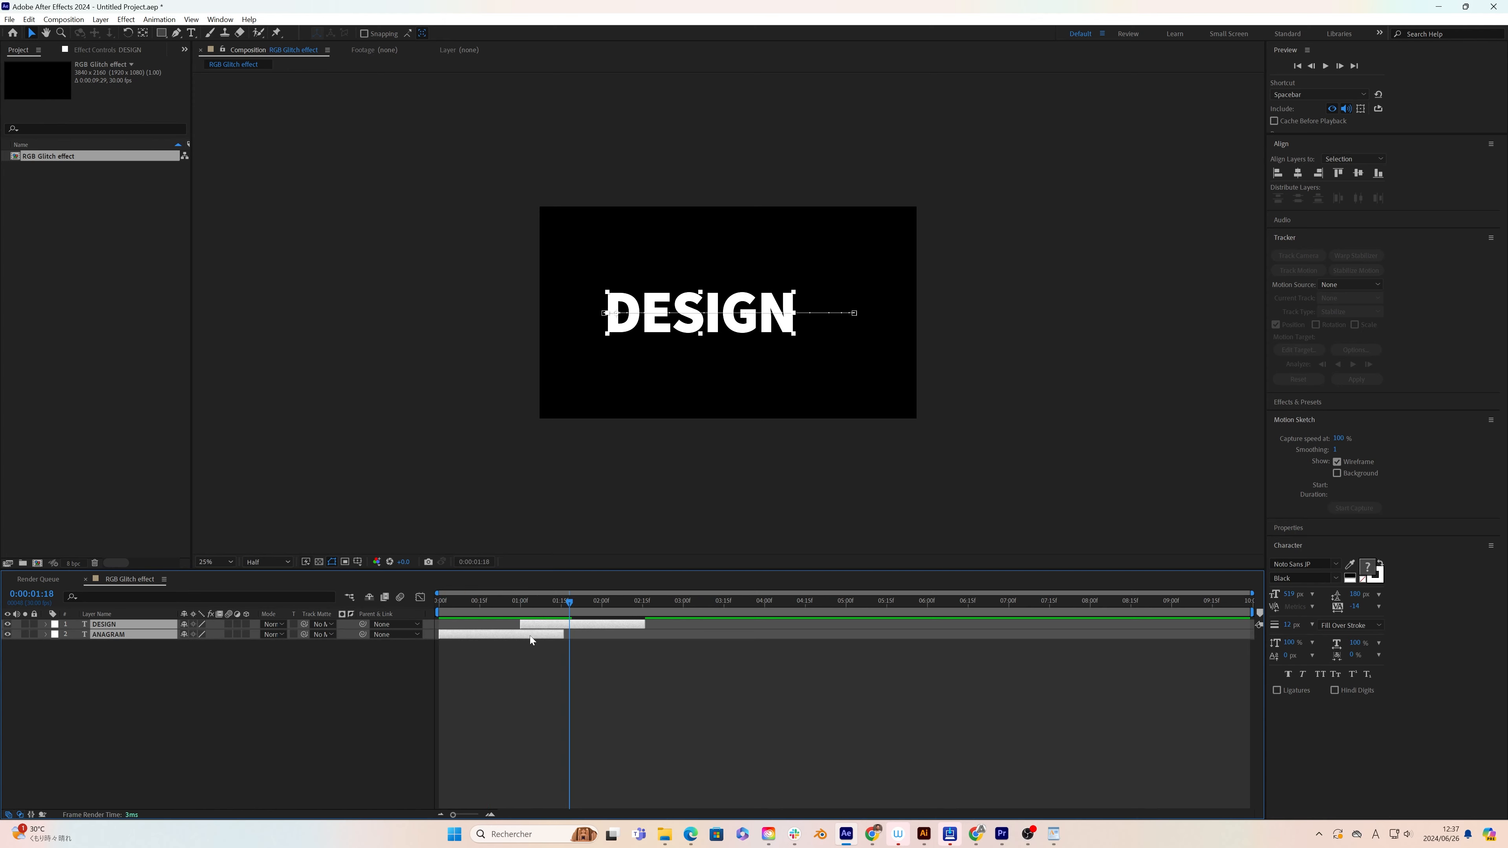
key("ctrl+d")
left_click_drag(477, 634, 649, 636)
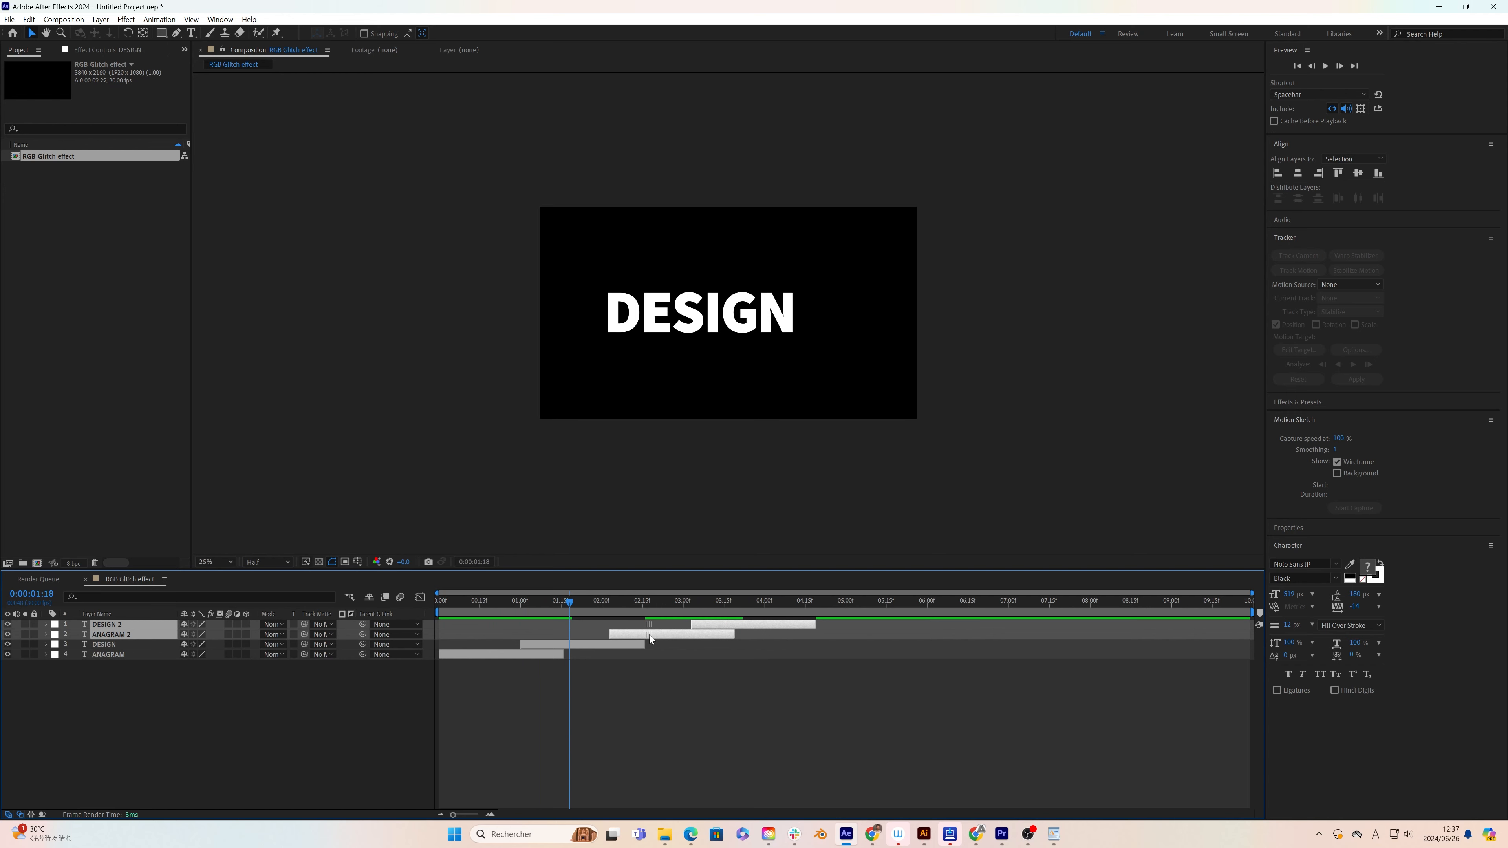
left_click_drag(574, 603, 704, 621)
Step: Duplicate all four text layers and shift the copies to continue the sequence from about 0:00:04:00, previewing the transitions
left_click(522, 653, "shift")
key("ctrl+d")
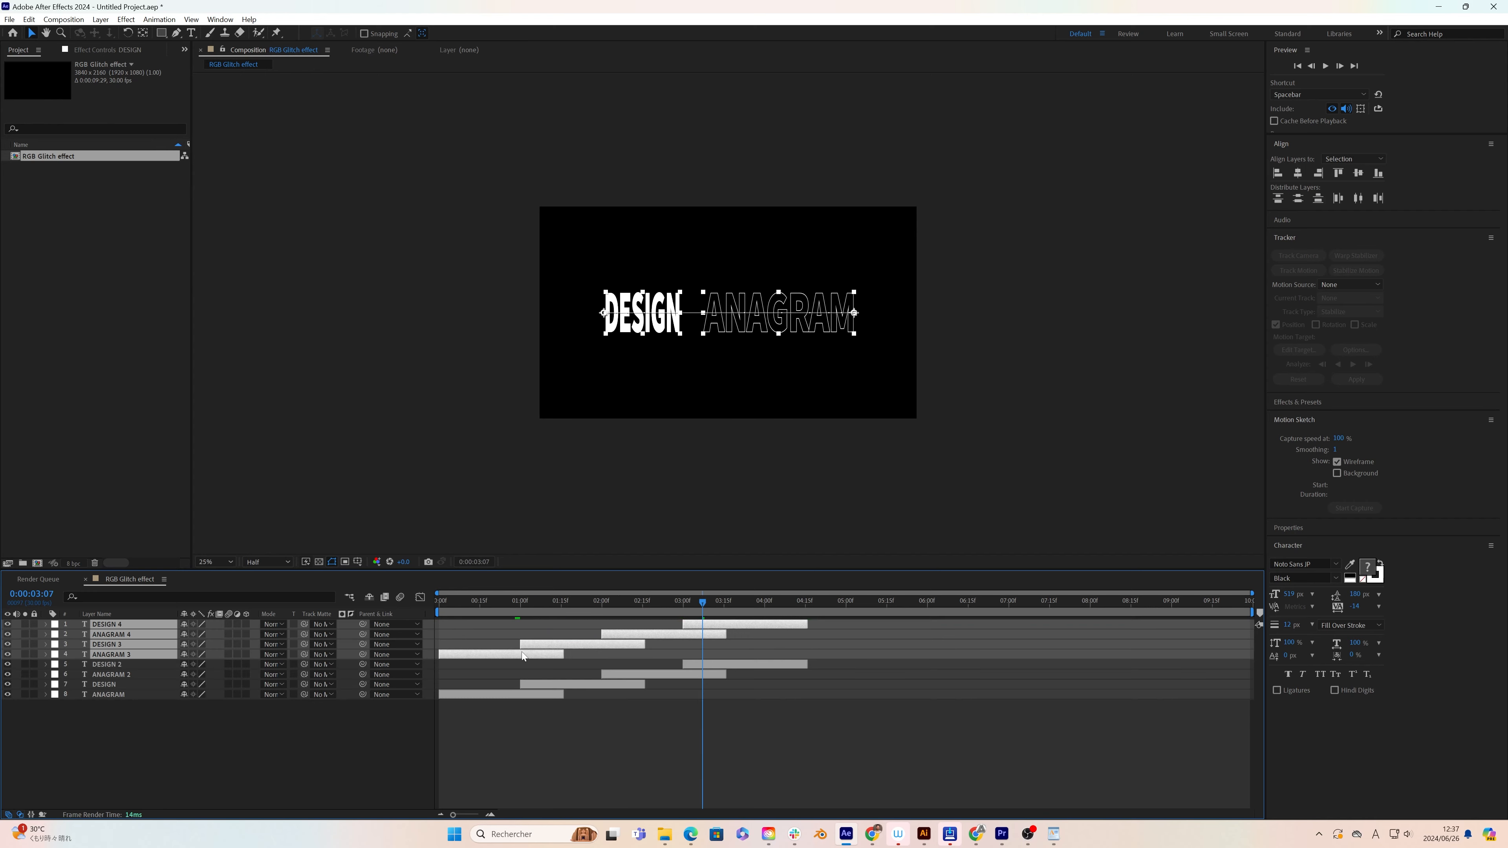
left_click_drag(523, 651, 838, 661)
left_click_drag(760, 603, 773, 605)
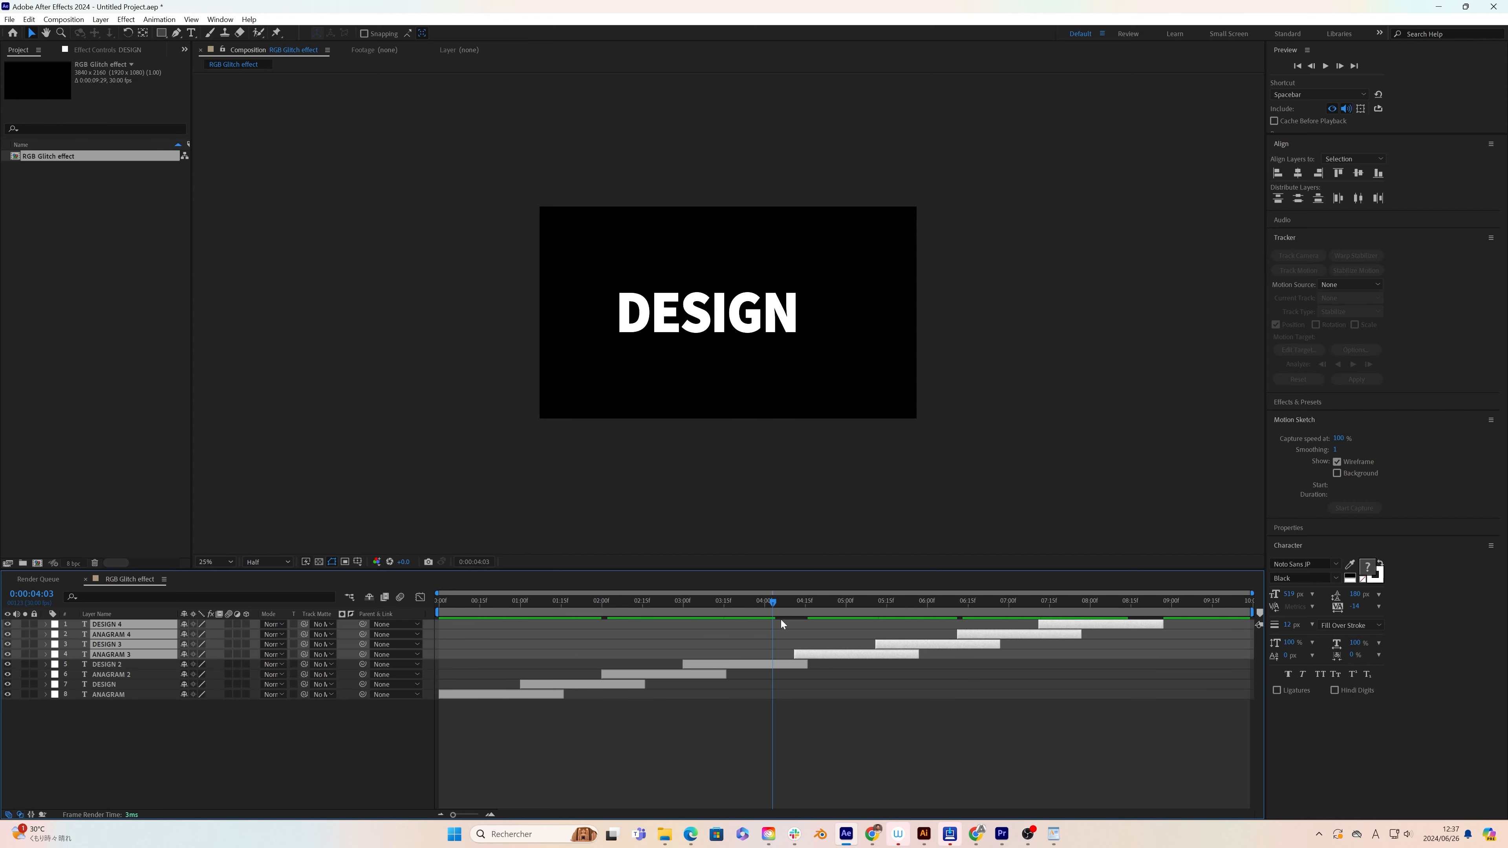
left_click_drag(812, 656, 784, 661)
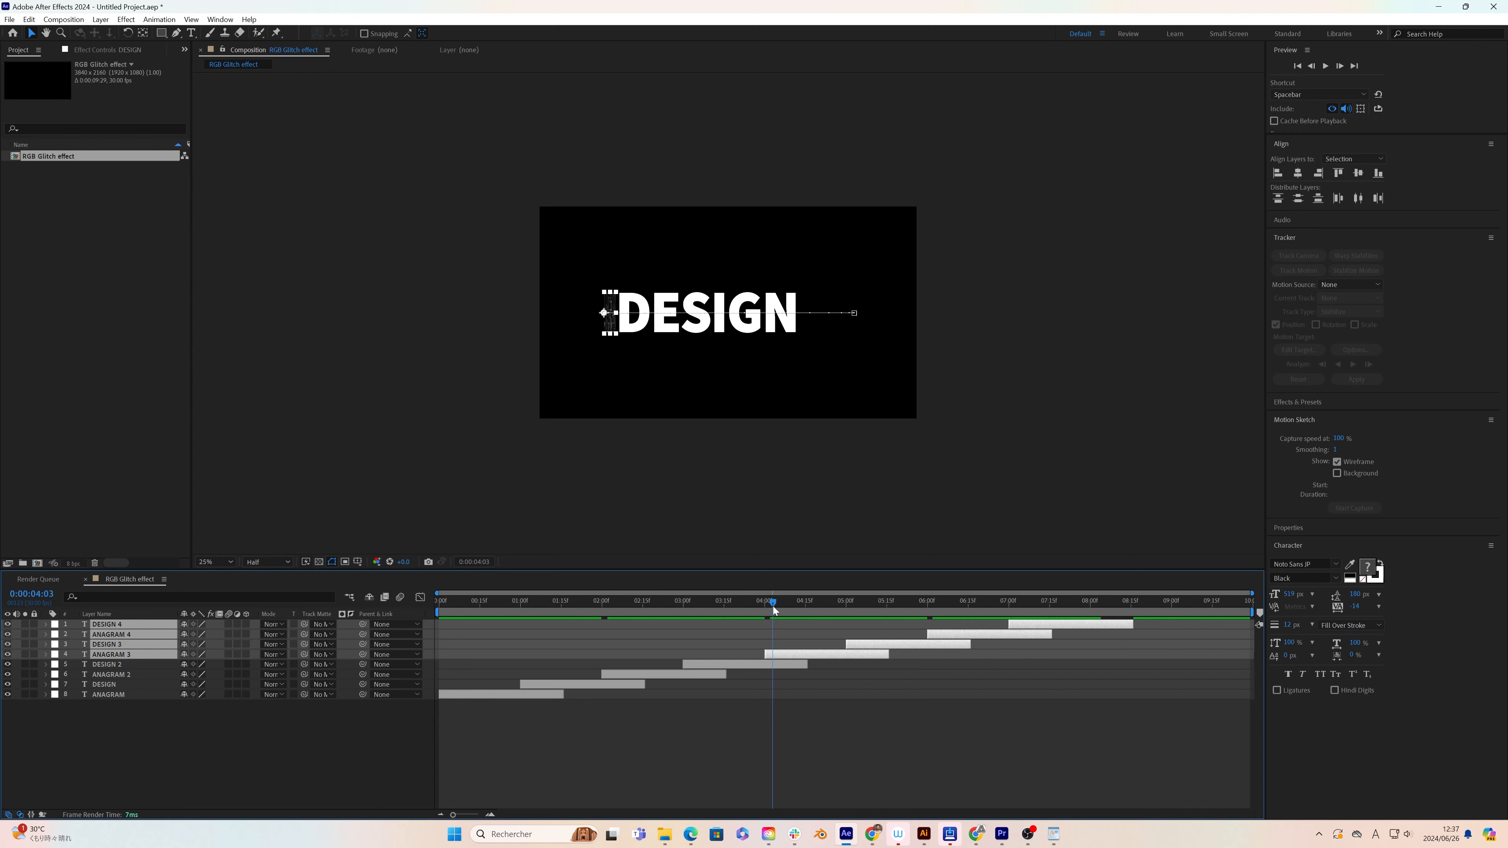
left_click_drag(773, 606, 1057, 635)
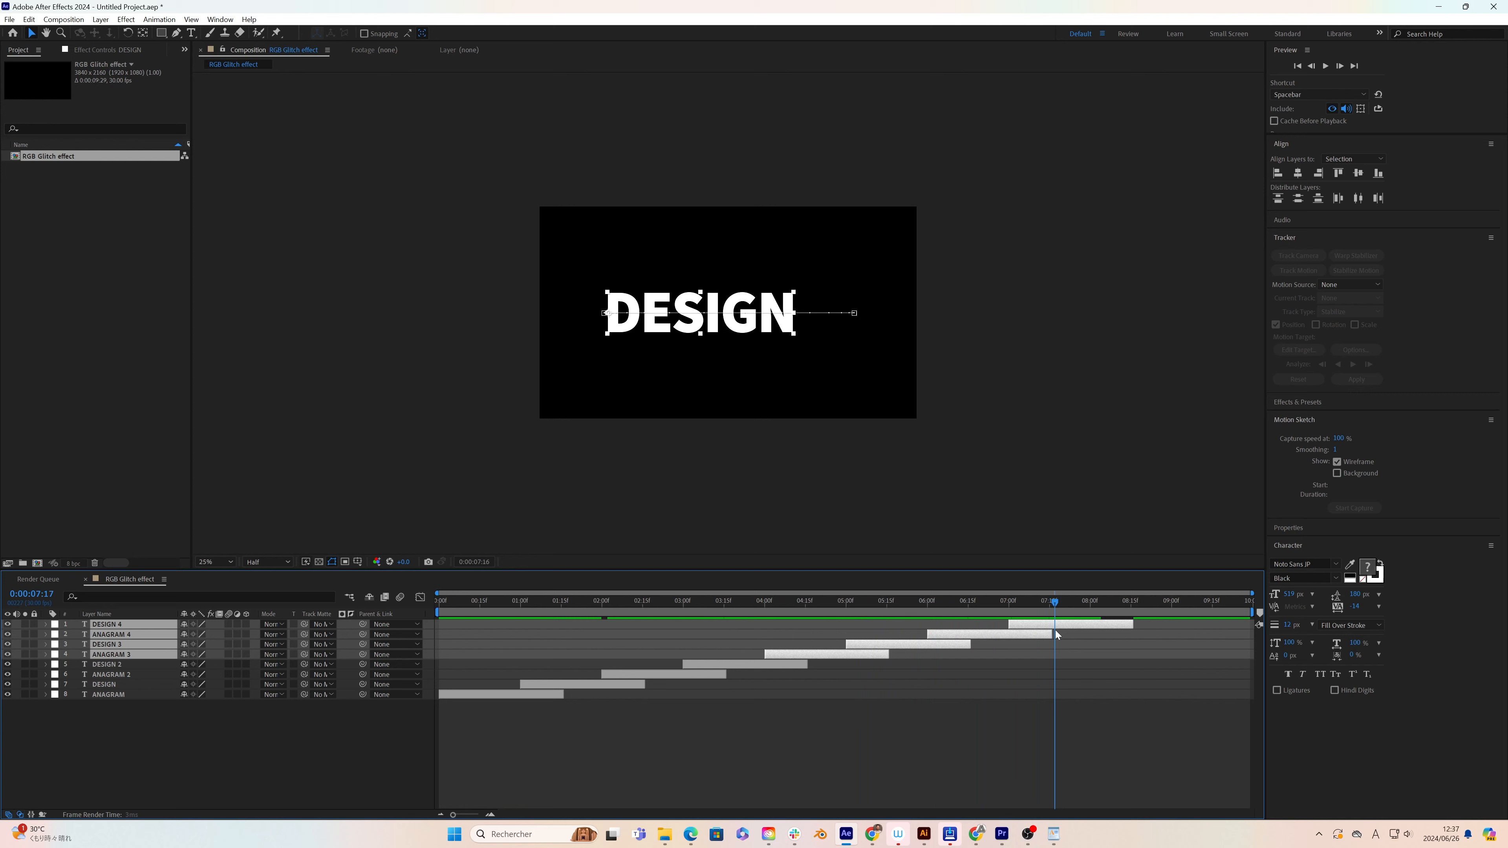
left_click(952, 723)
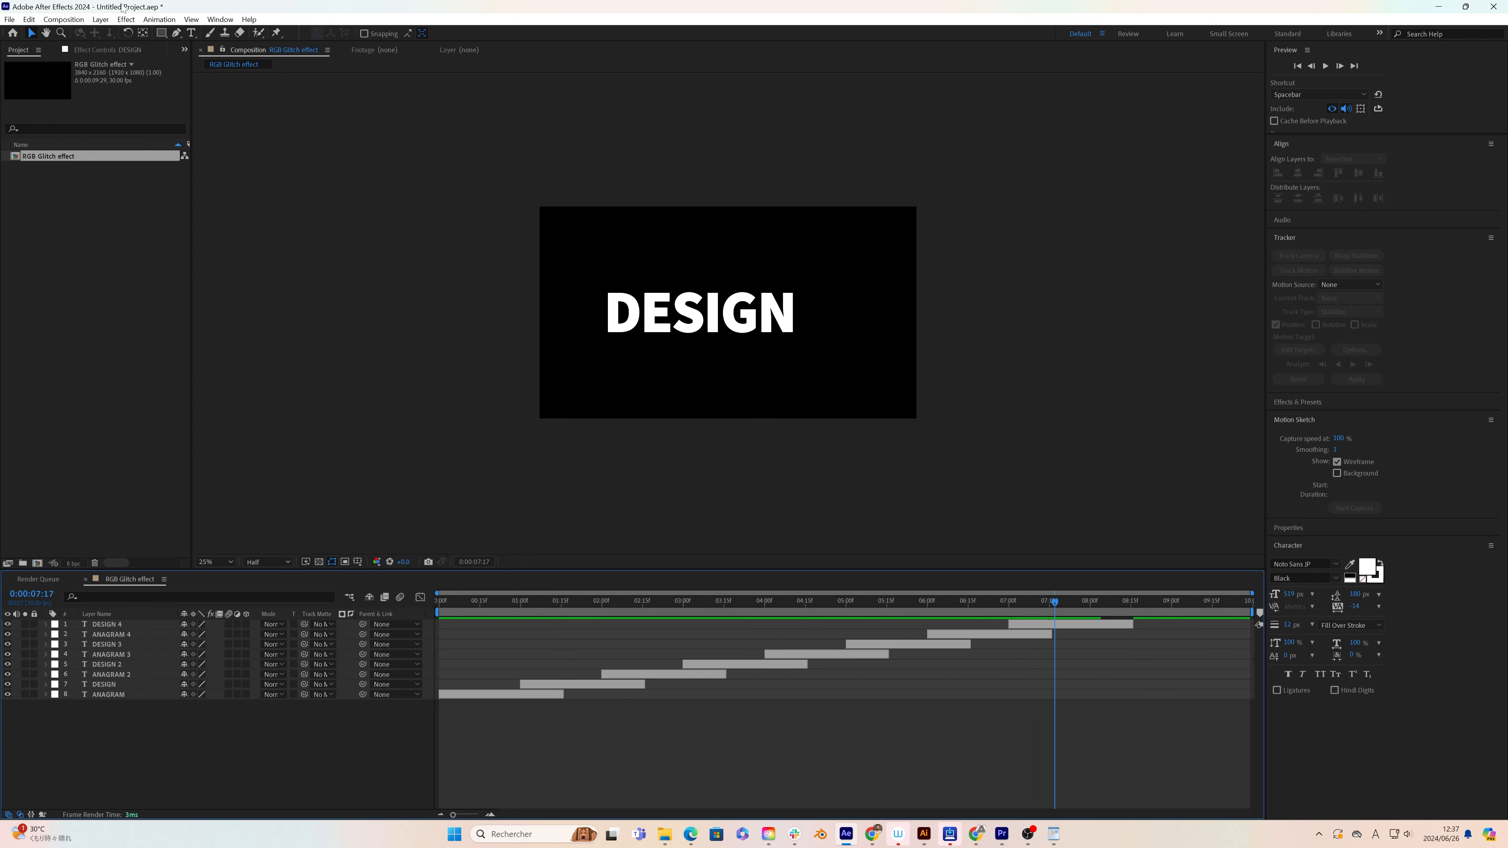
Step: Add a new adjustment layer above the text layers
left_click(110, 19)
mouse_move(157, 36)
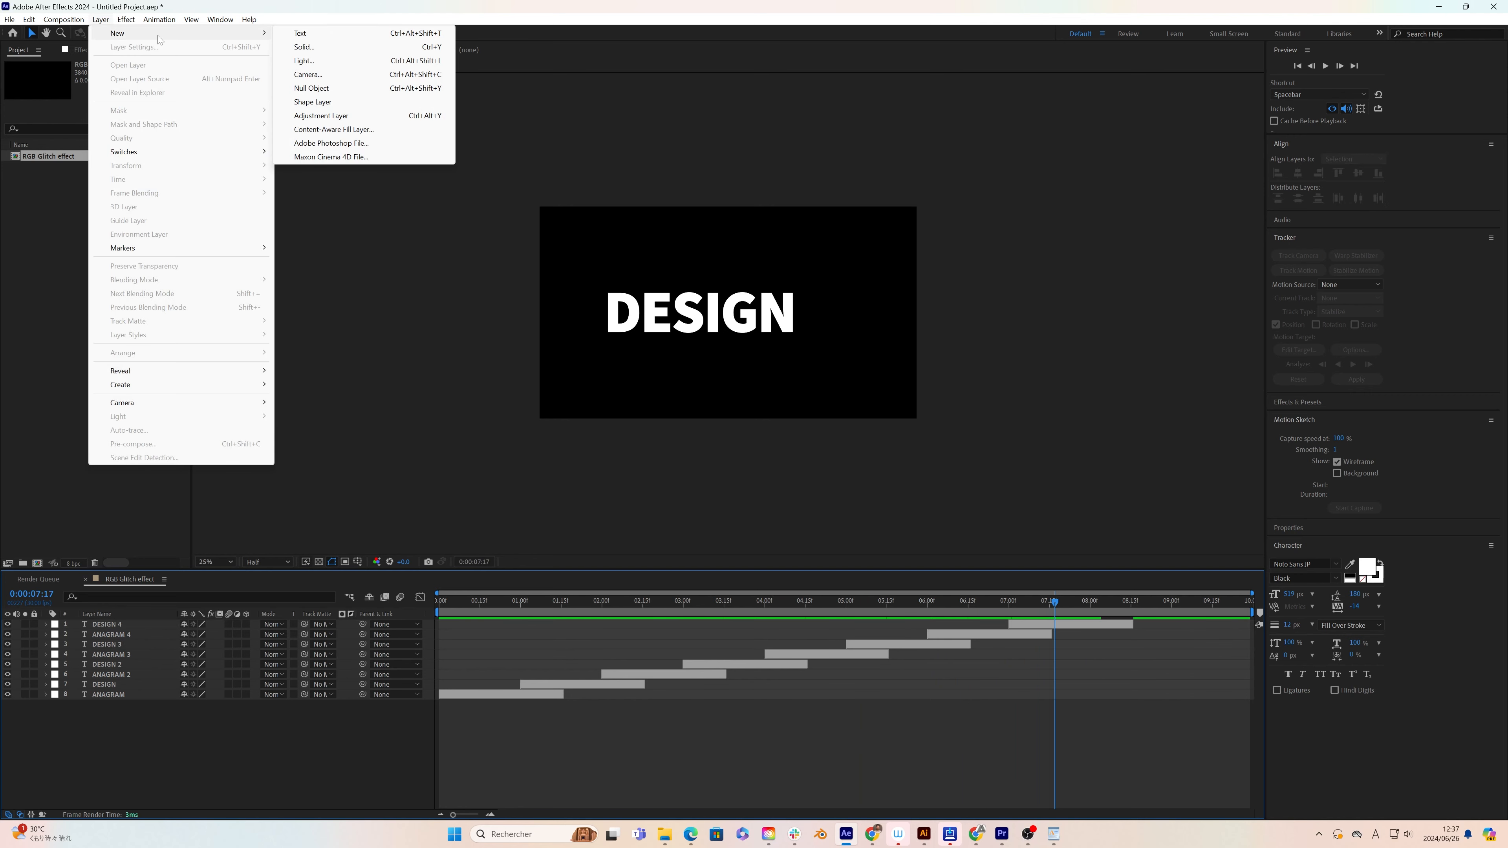
left_click(333, 116)
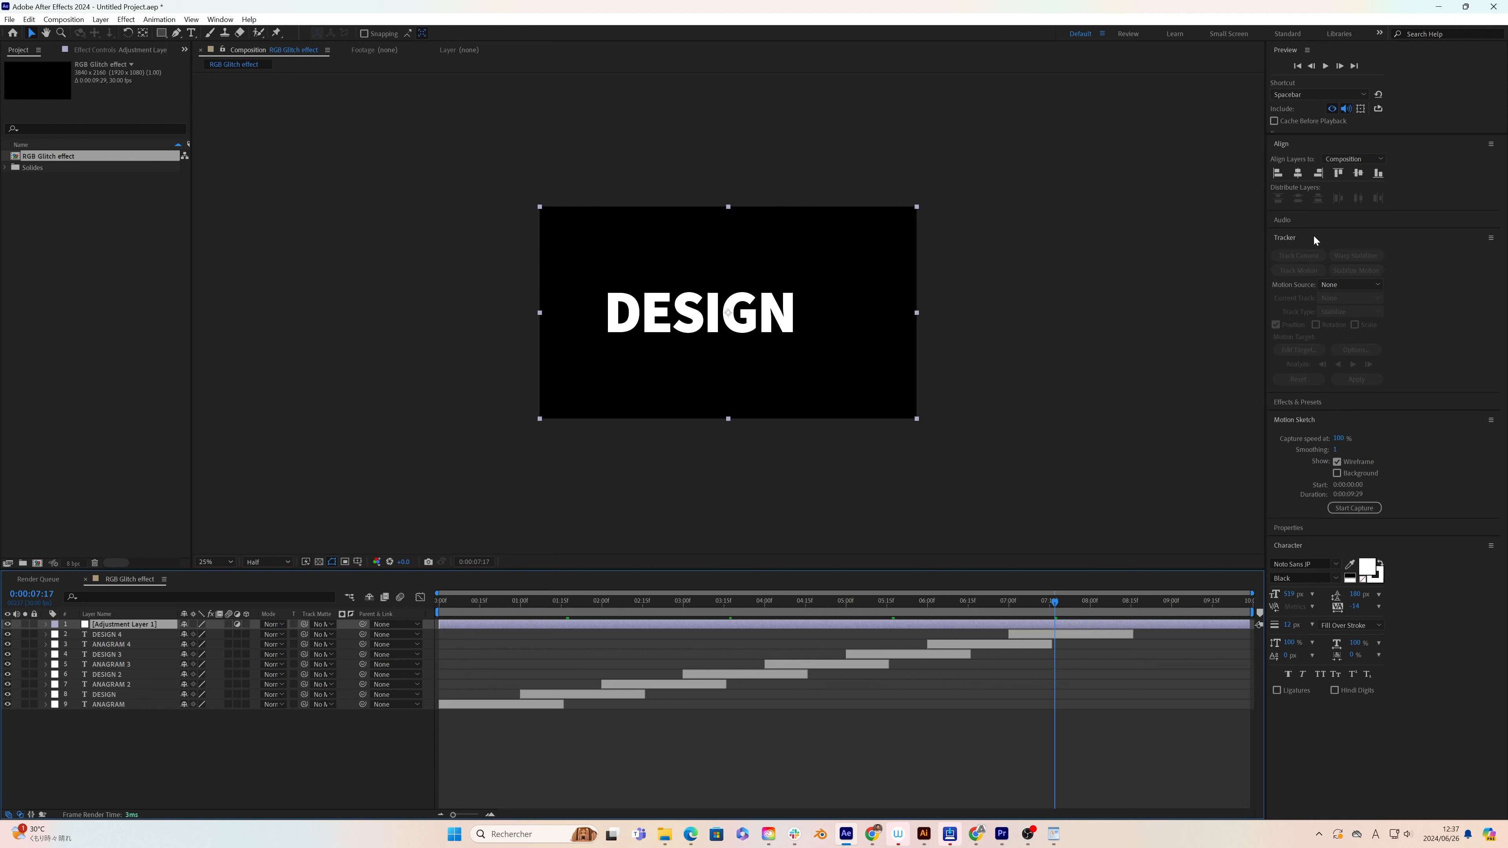
Step: Find the Time Displacement effect and apply it to the adjustment layer
left_click(1310, 405)
left_click(1304, 416)
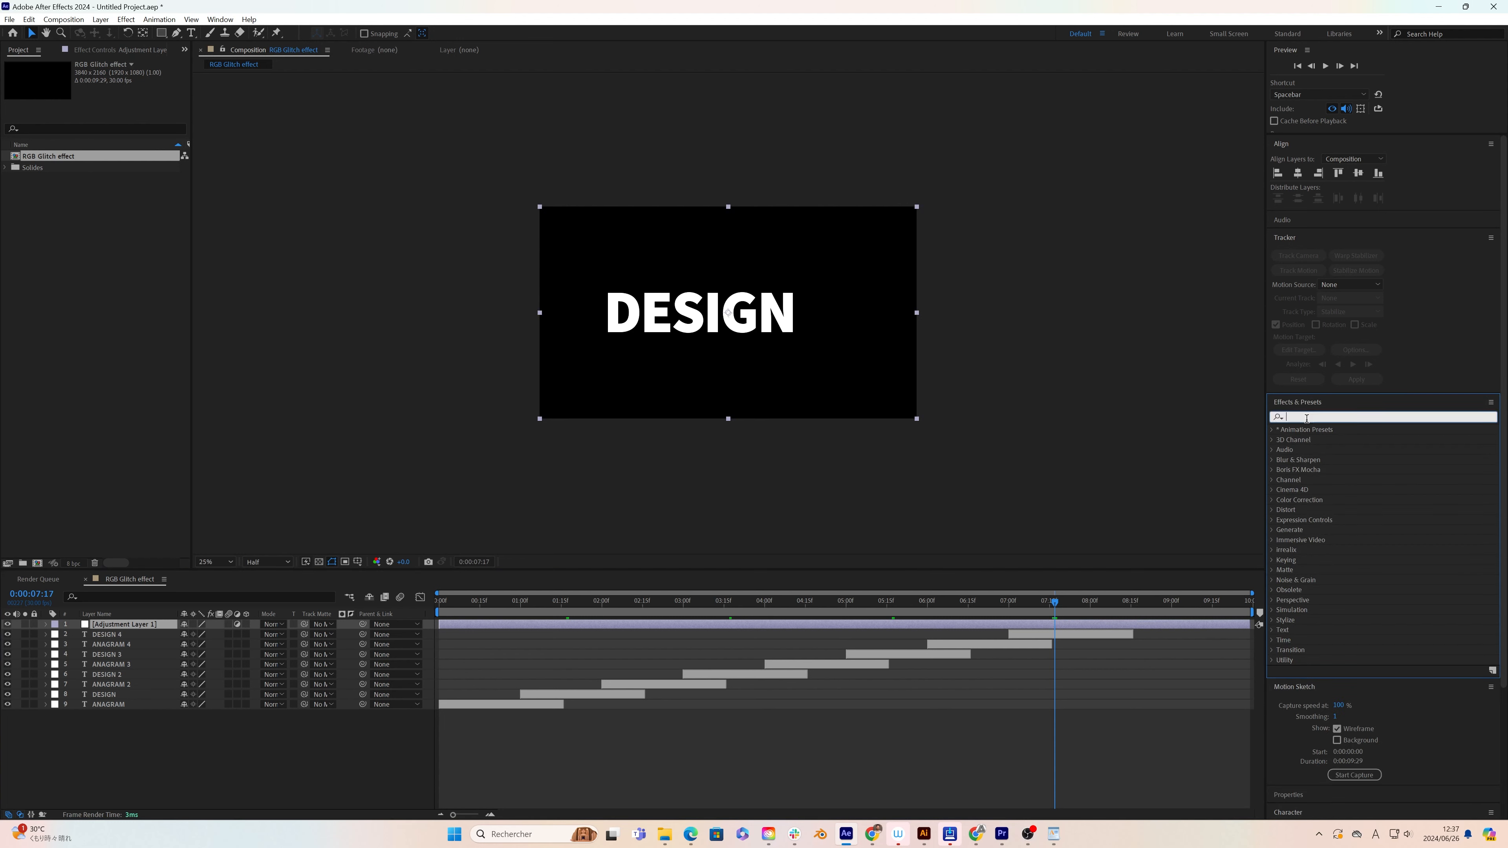
type("time displacem")
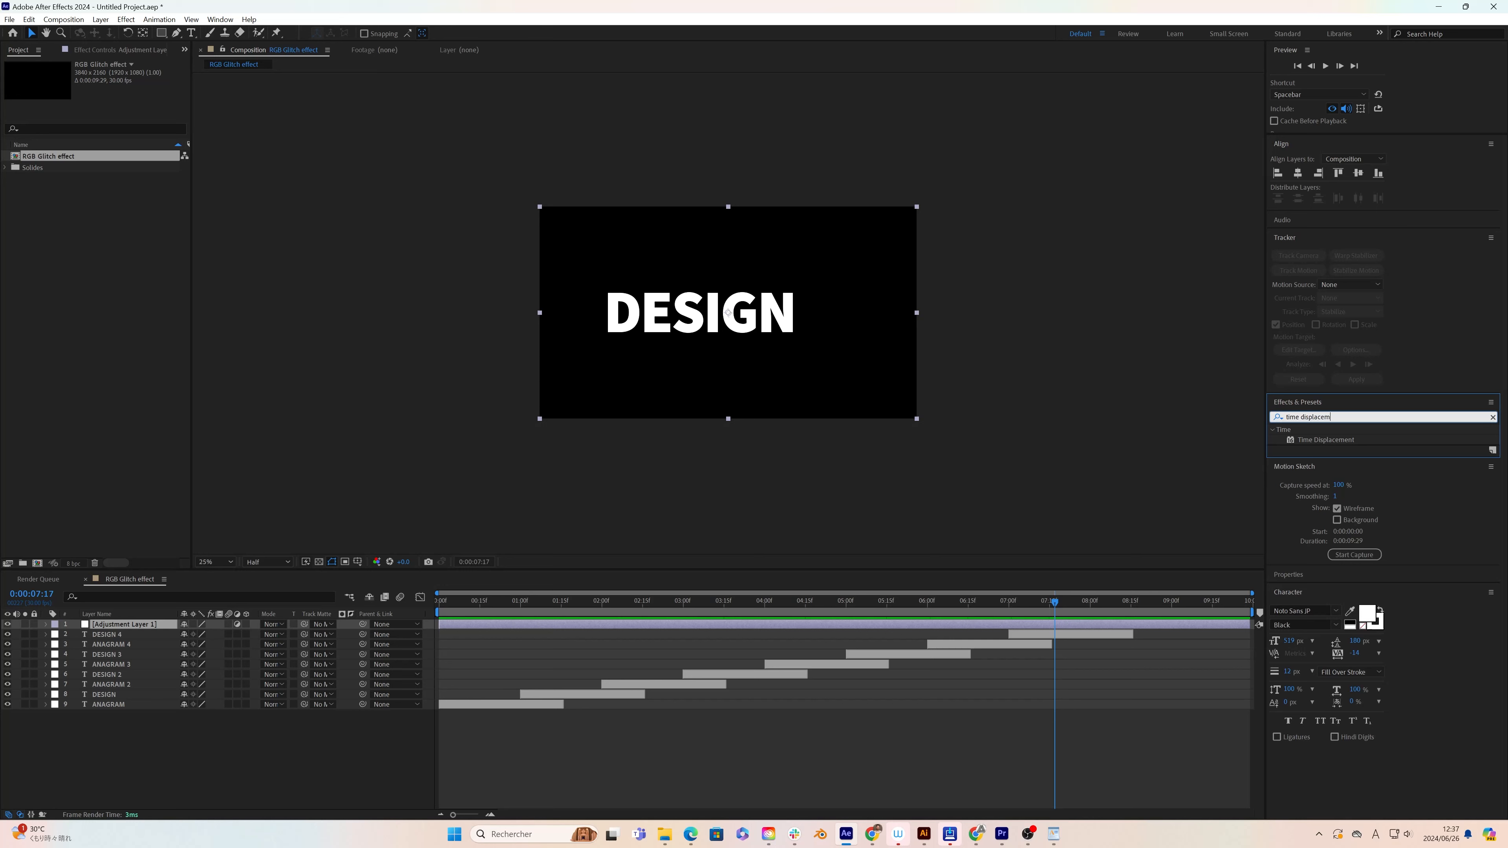
left_click_drag(1314, 439, 104, 625)
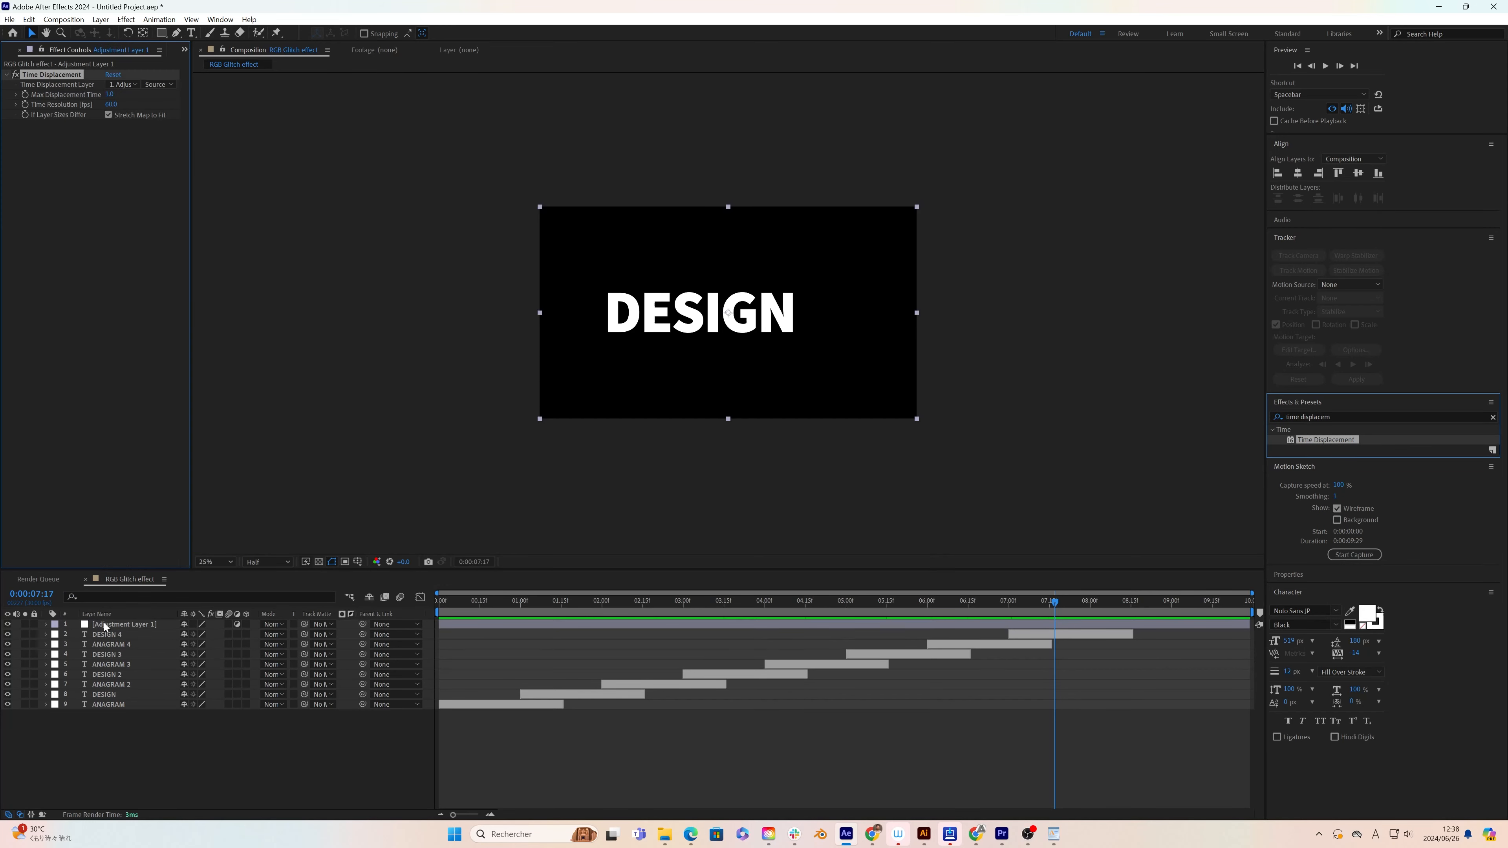
left_click(14, 68)
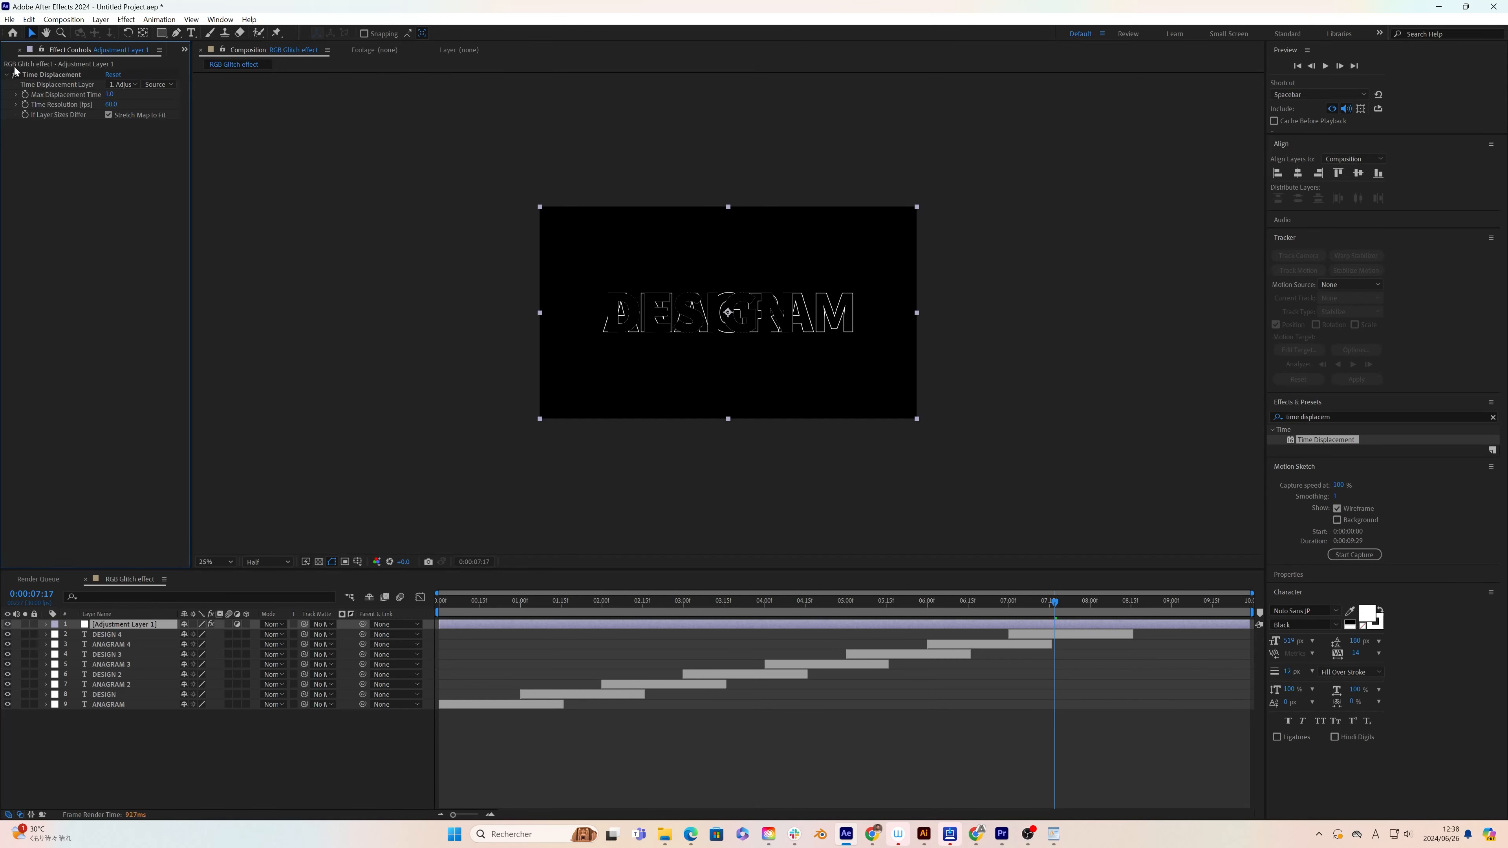
Step: Create a new composition named Map with the default settings
left_click(8, 53)
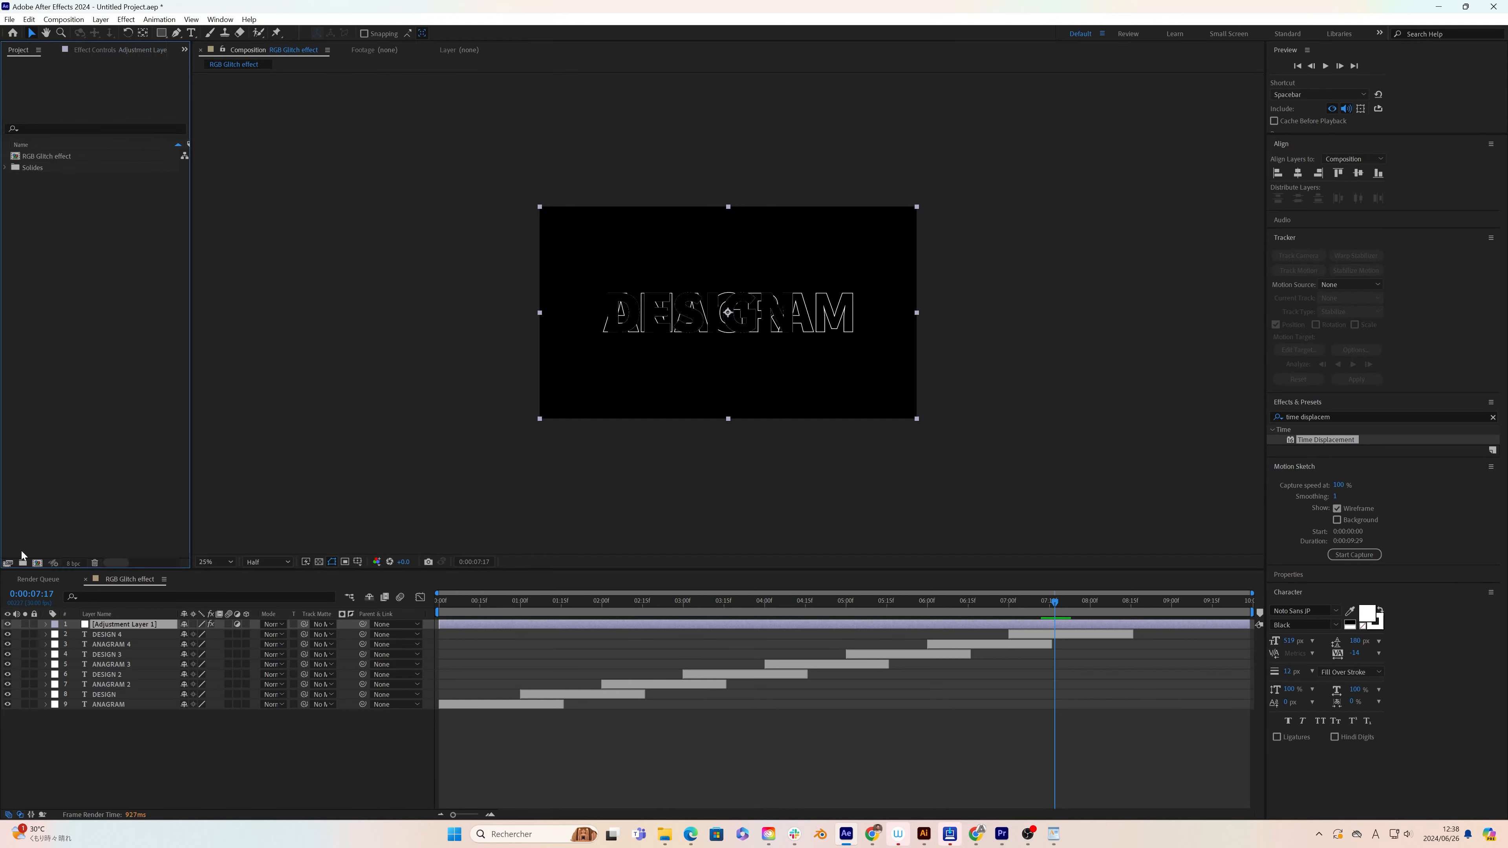
left_click(37, 563)
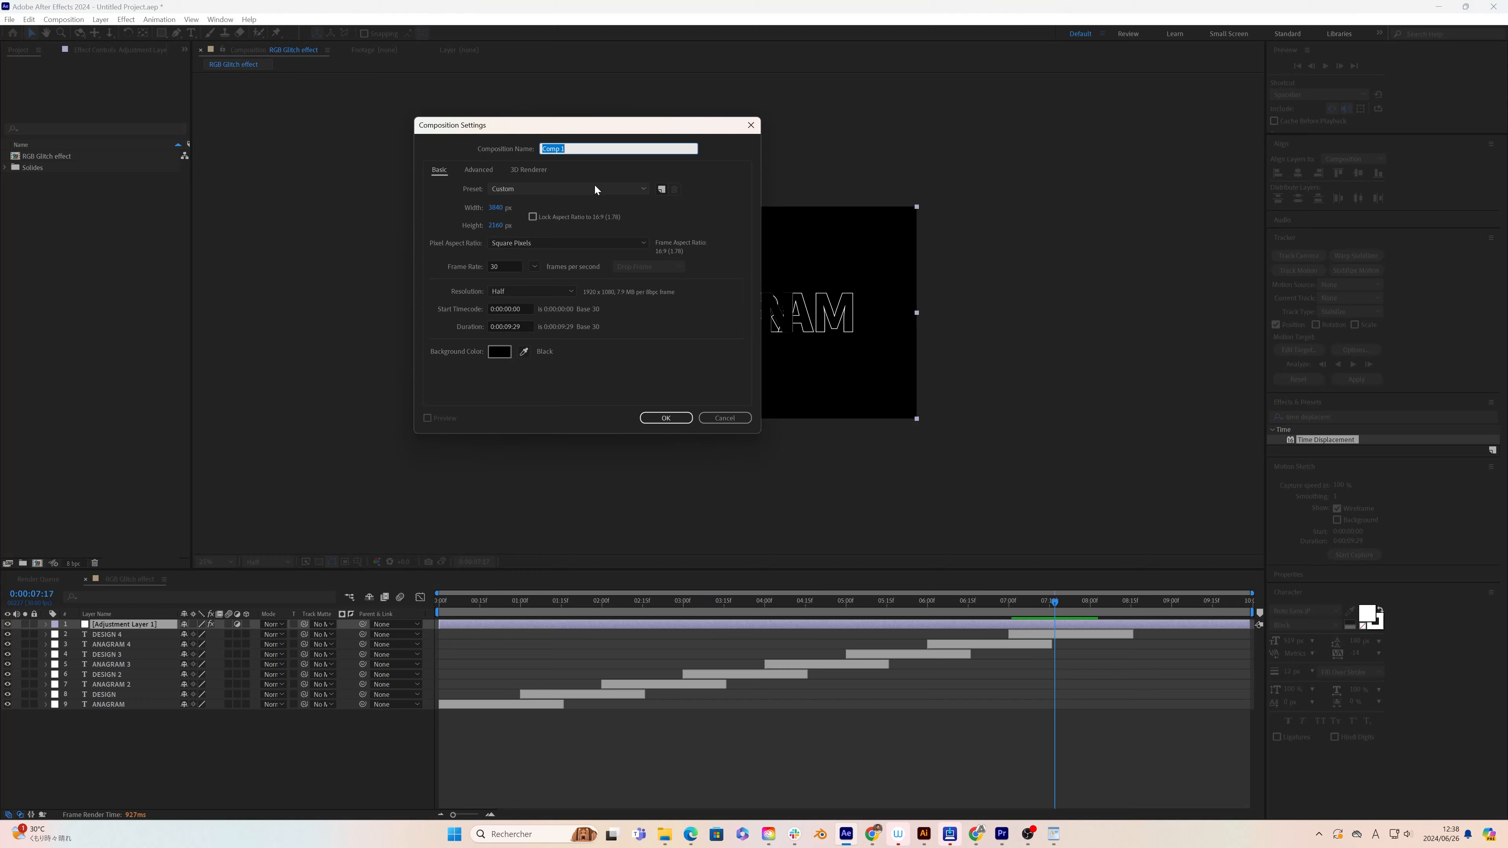
type("Map")
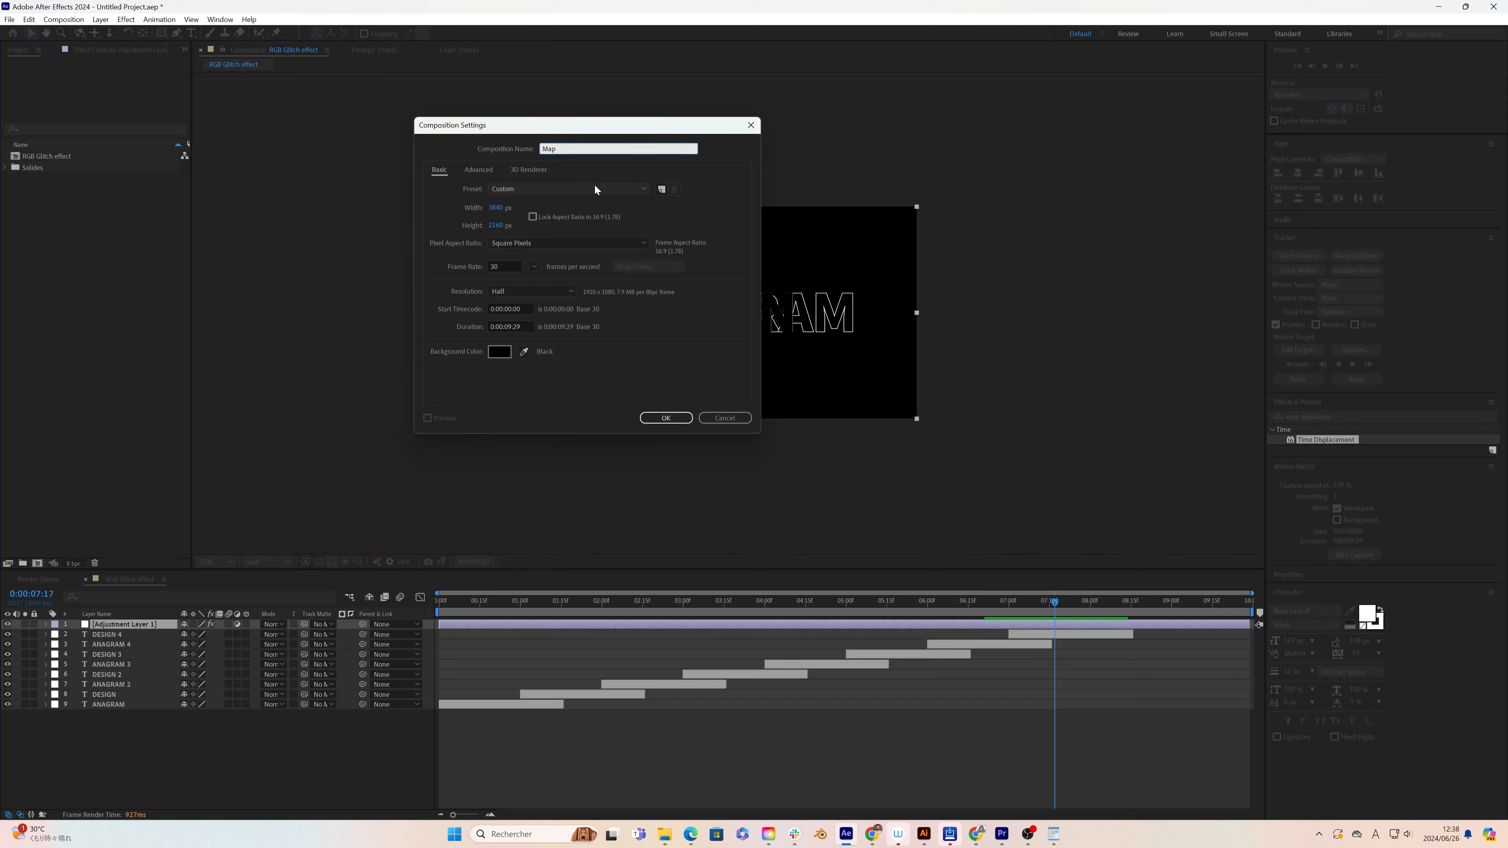
key("Return")
Step: Add a full-frame rectangle shape to the Map composition with a Linear Gradient fill
double_click(161, 33)
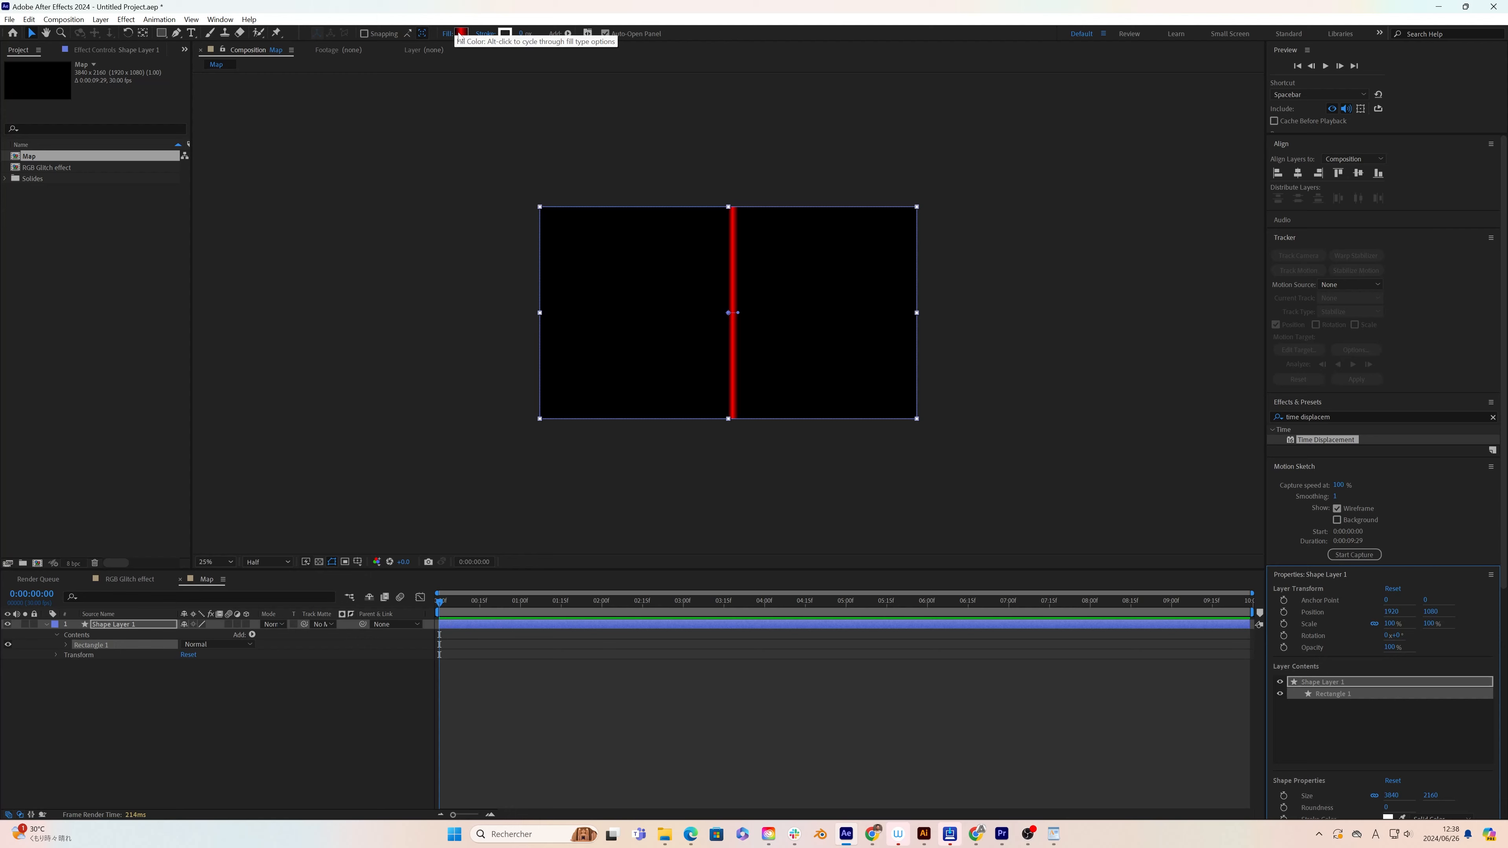
left_click(447, 36)
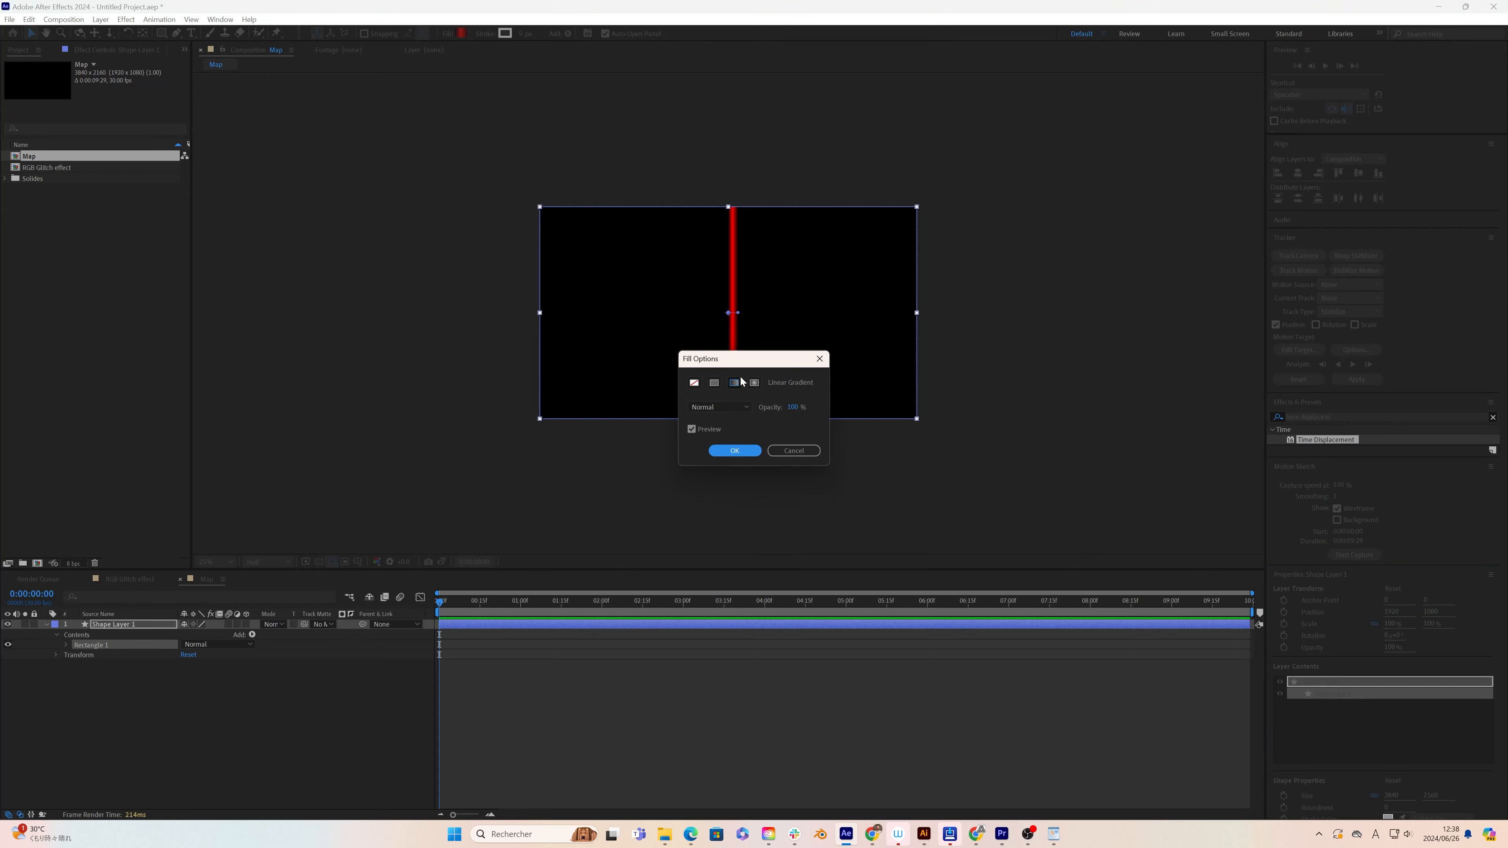
left_click(735, 383)
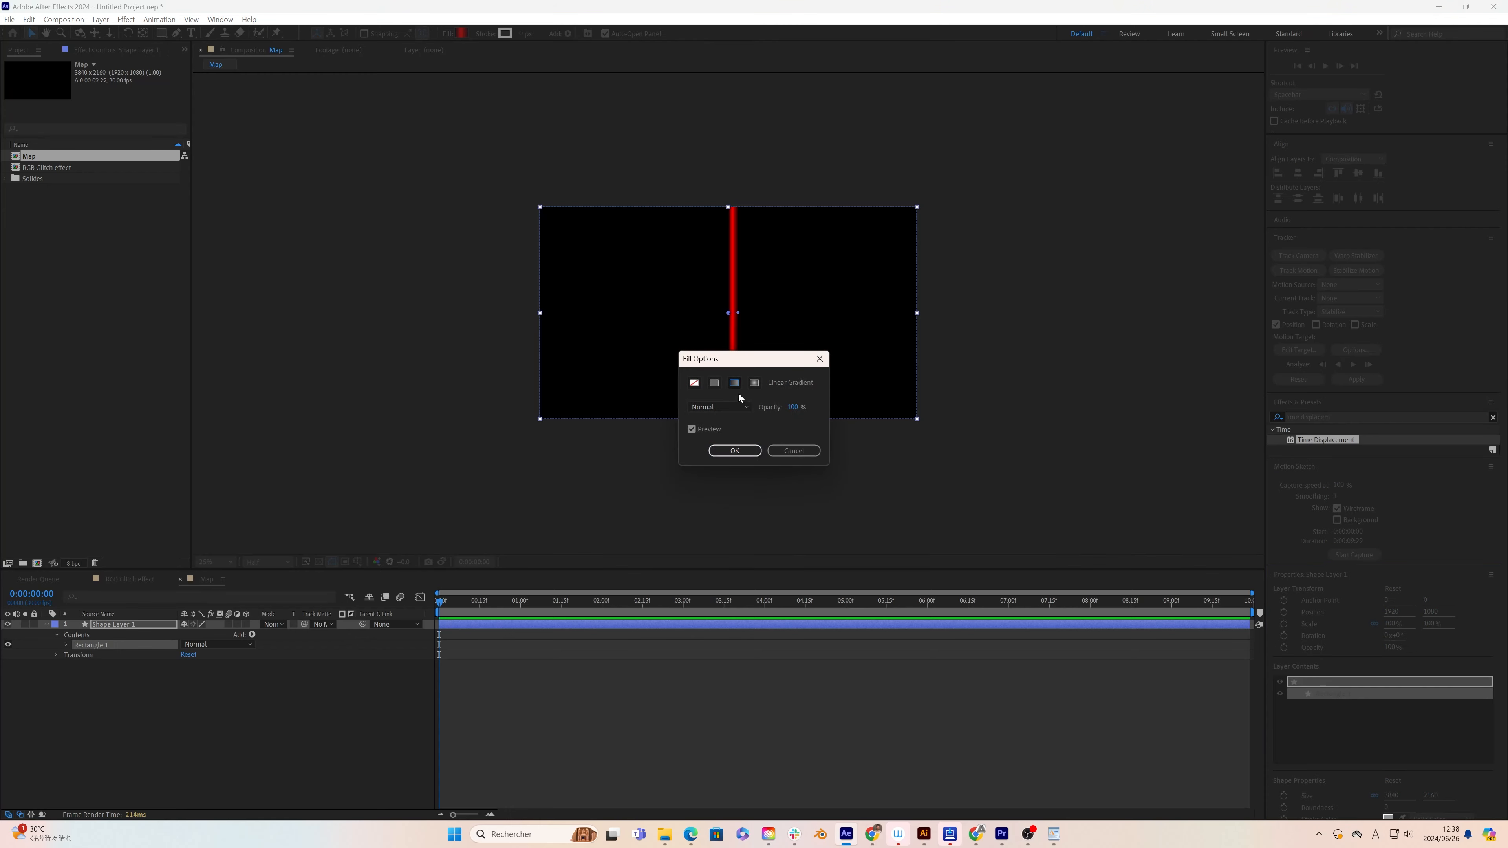
left_click(739, 450)
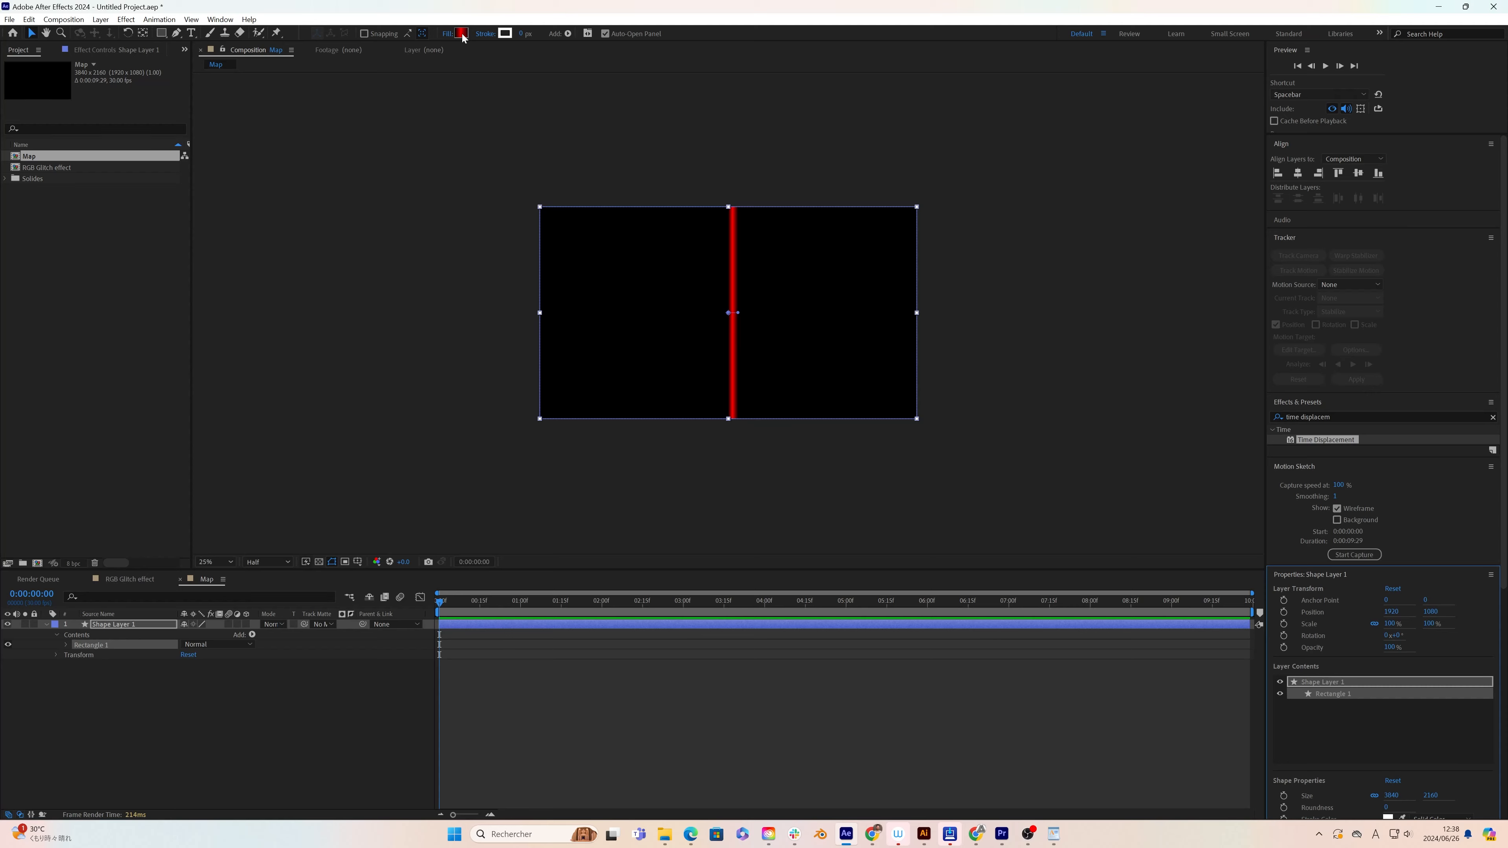
Step: Set the rectangle gradient's first color stop to black (000000) at location 0%
left_click(461, 33)
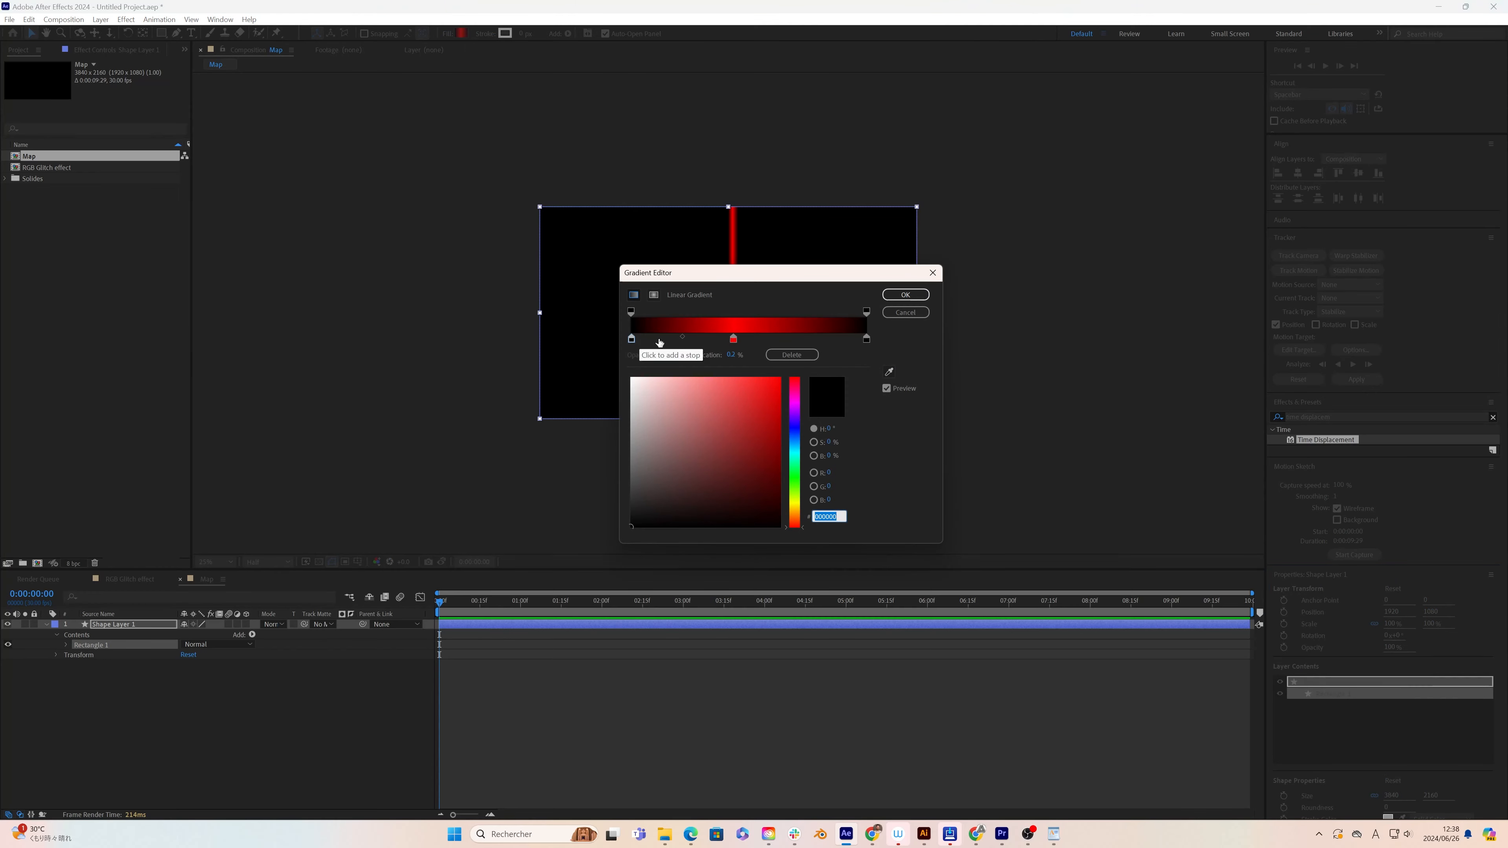
left_click(659, 369)
mouse_move(632, 340)
left_mouse_down()
mouse_move(639, 369)
mouse_move(621, 340)
left_mouse_up()
left_click(649, 338)
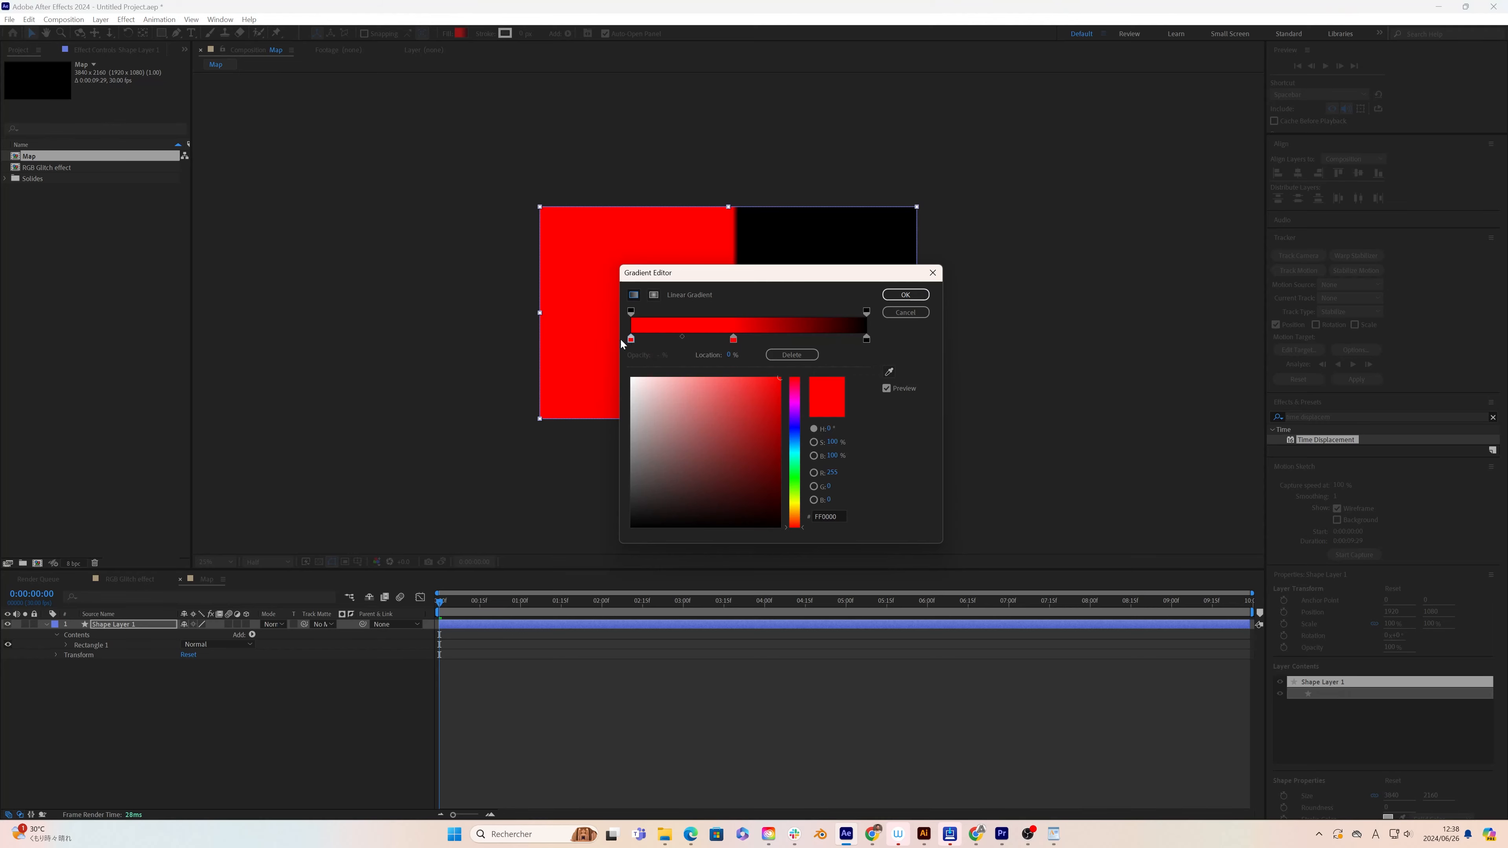
left_click_drag(663, 450, 605, 556)
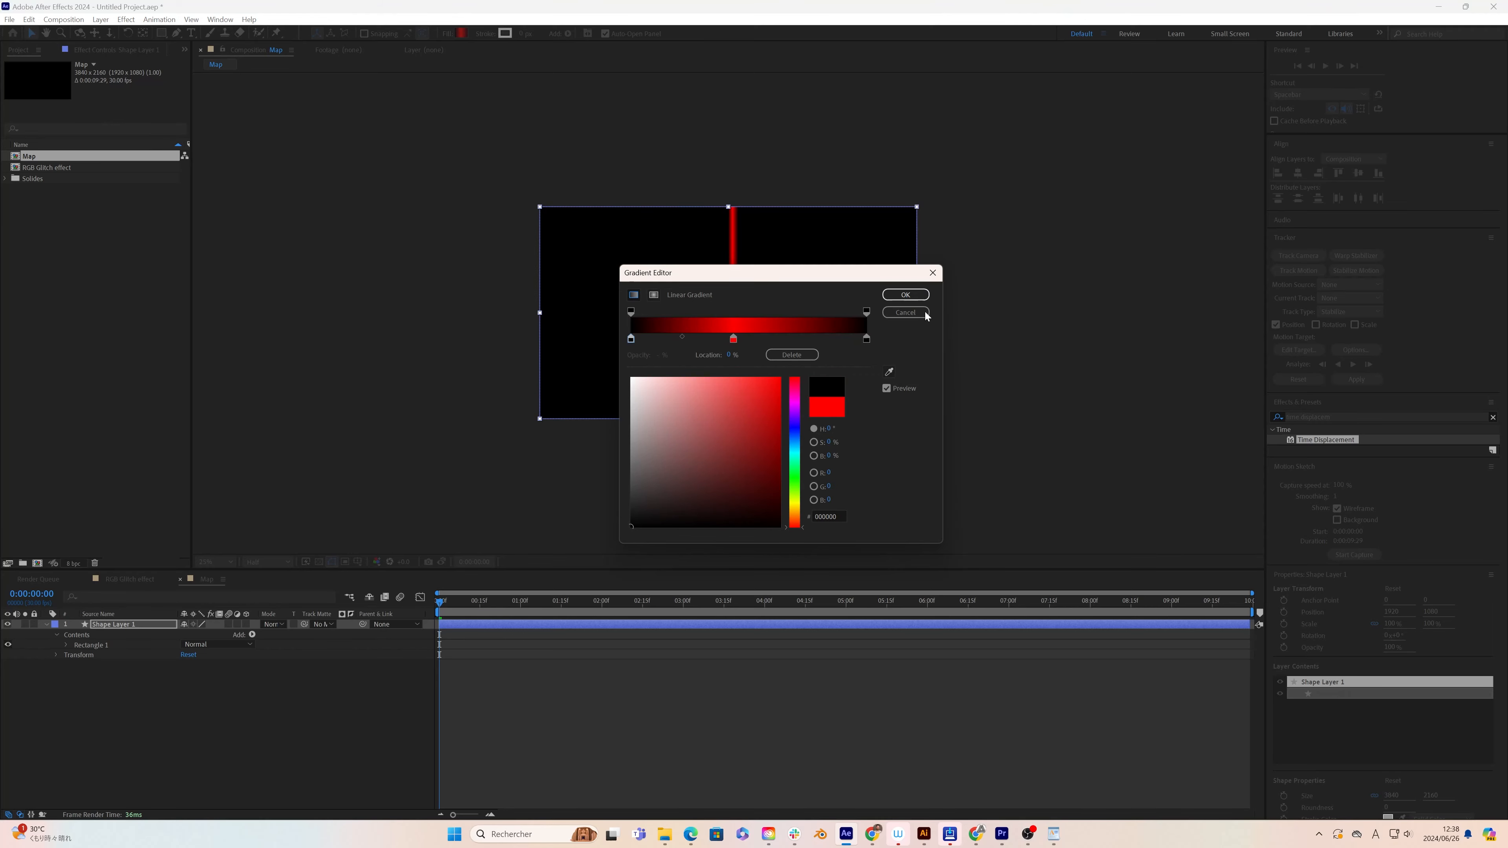
left_click(906, 294)
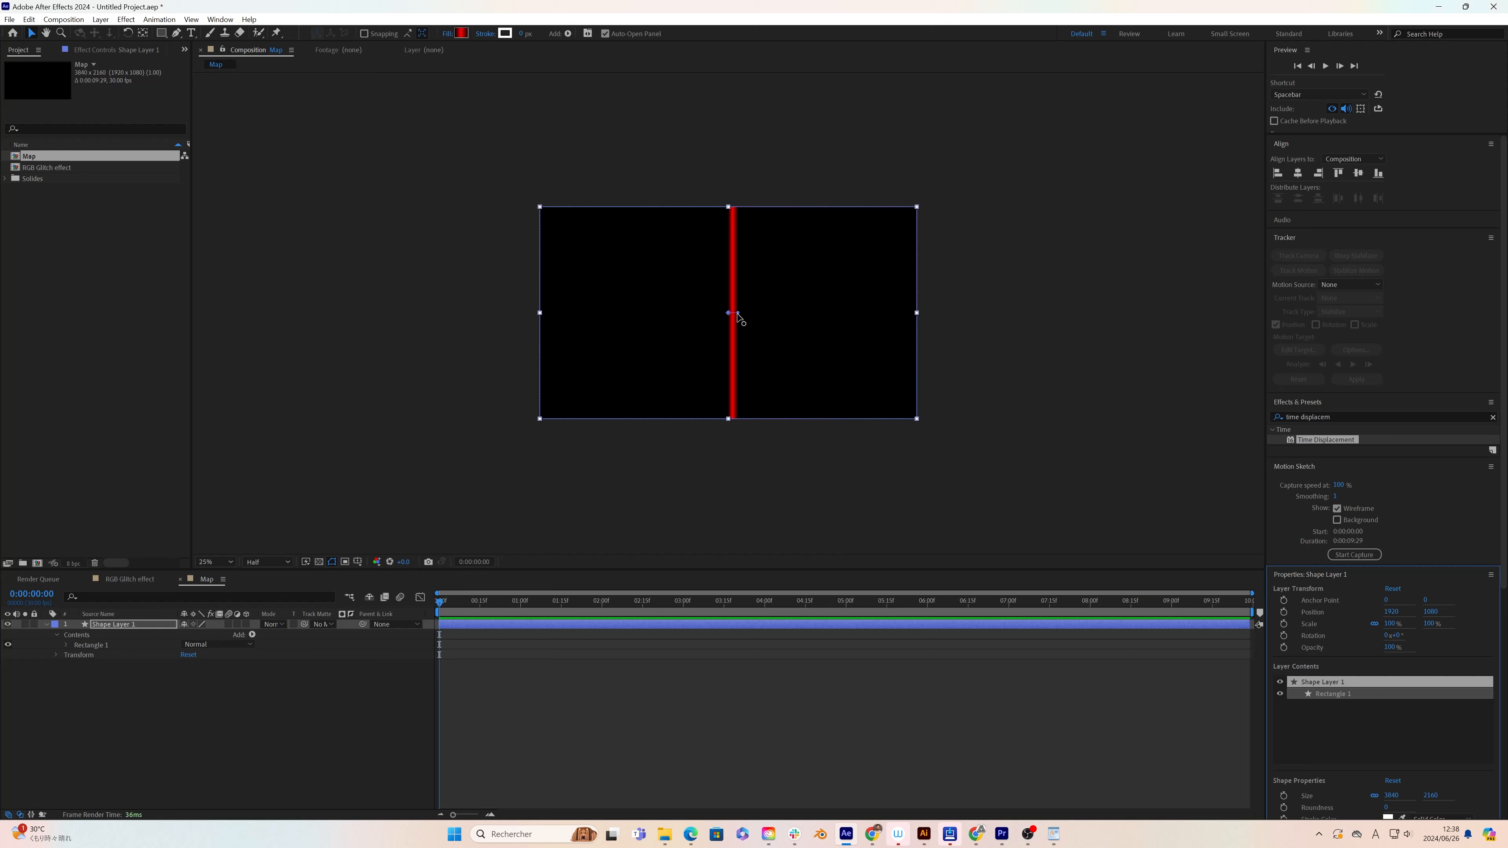
Step: Stretch the gradient vertically from near the frame's upper edge to near its lower edge, and reopen the RGB Glitch effect composition
left_click_drag(736, 313, 730, 389)
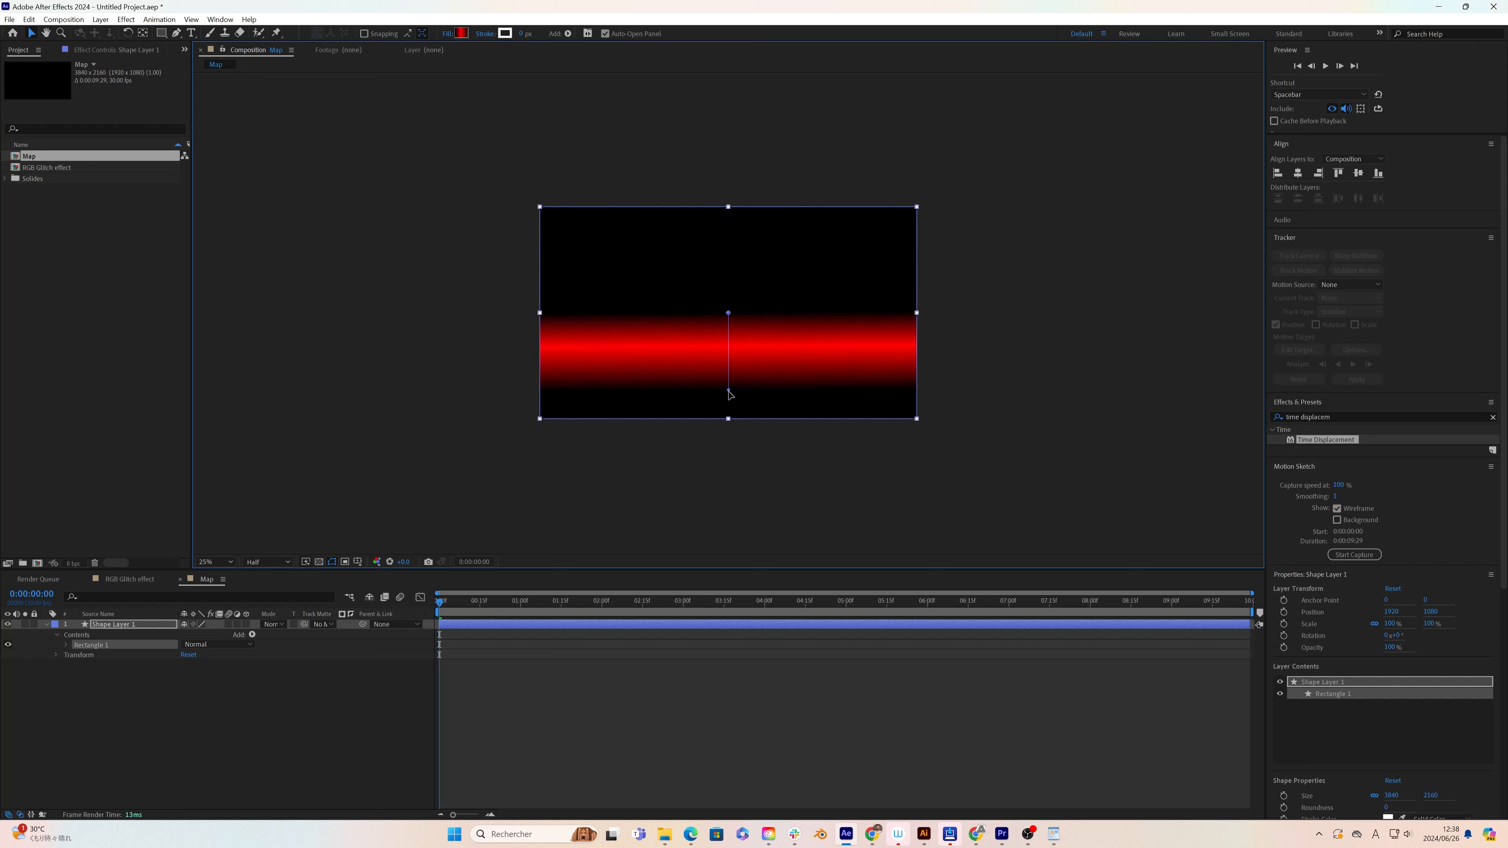
left_click_drag(731, 315, 728, 238)
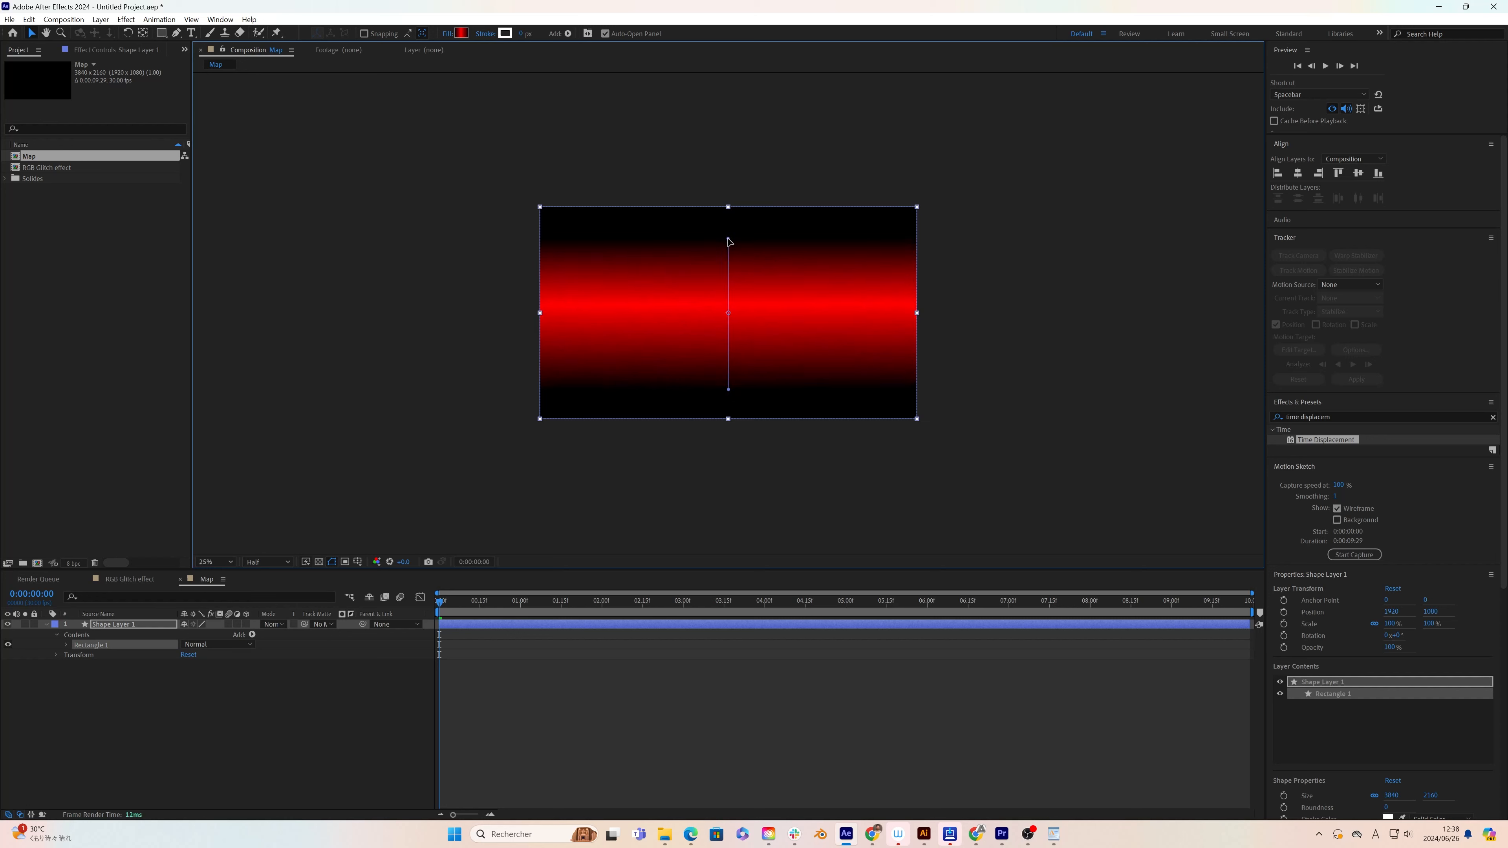
left_click(599, 512)
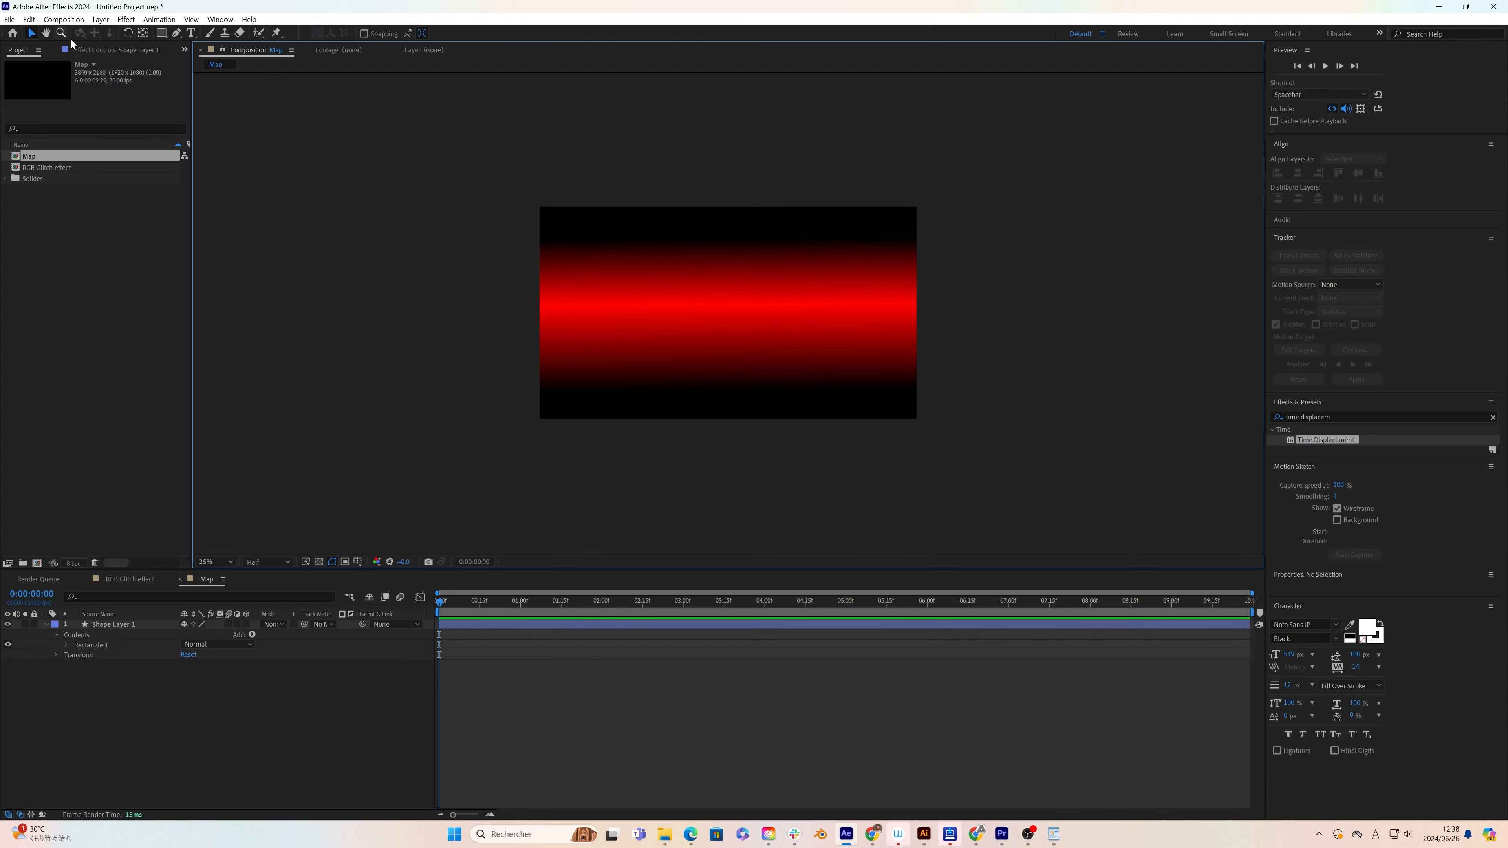
double_click(64, 168)
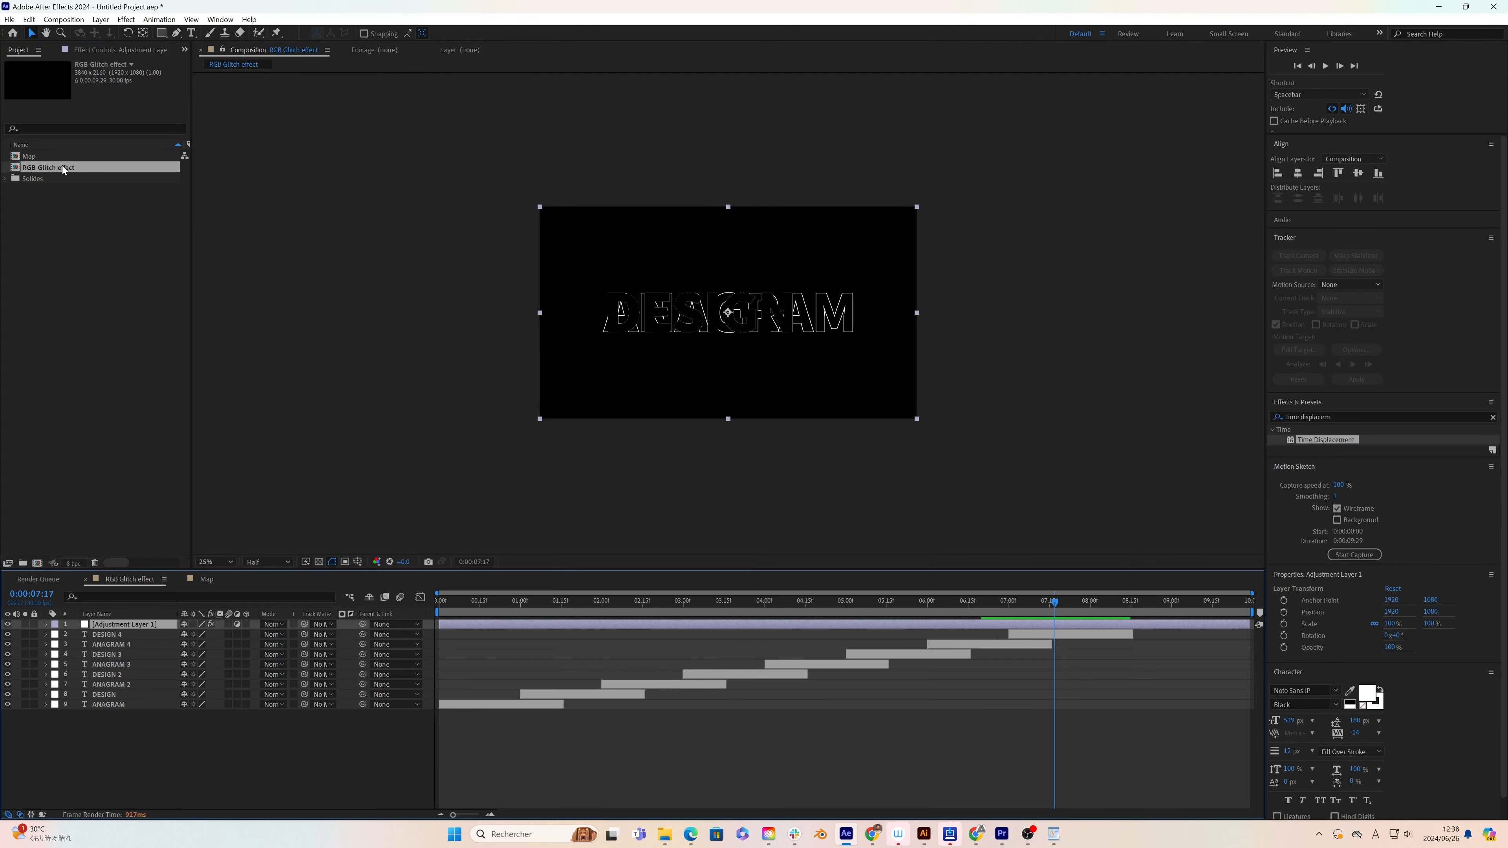
Step: Add the Map composition as a hidden bottom layer and set it as the adjustment layer's Time Displacement Layer
left_click_drag(59, 156, 136, 731)
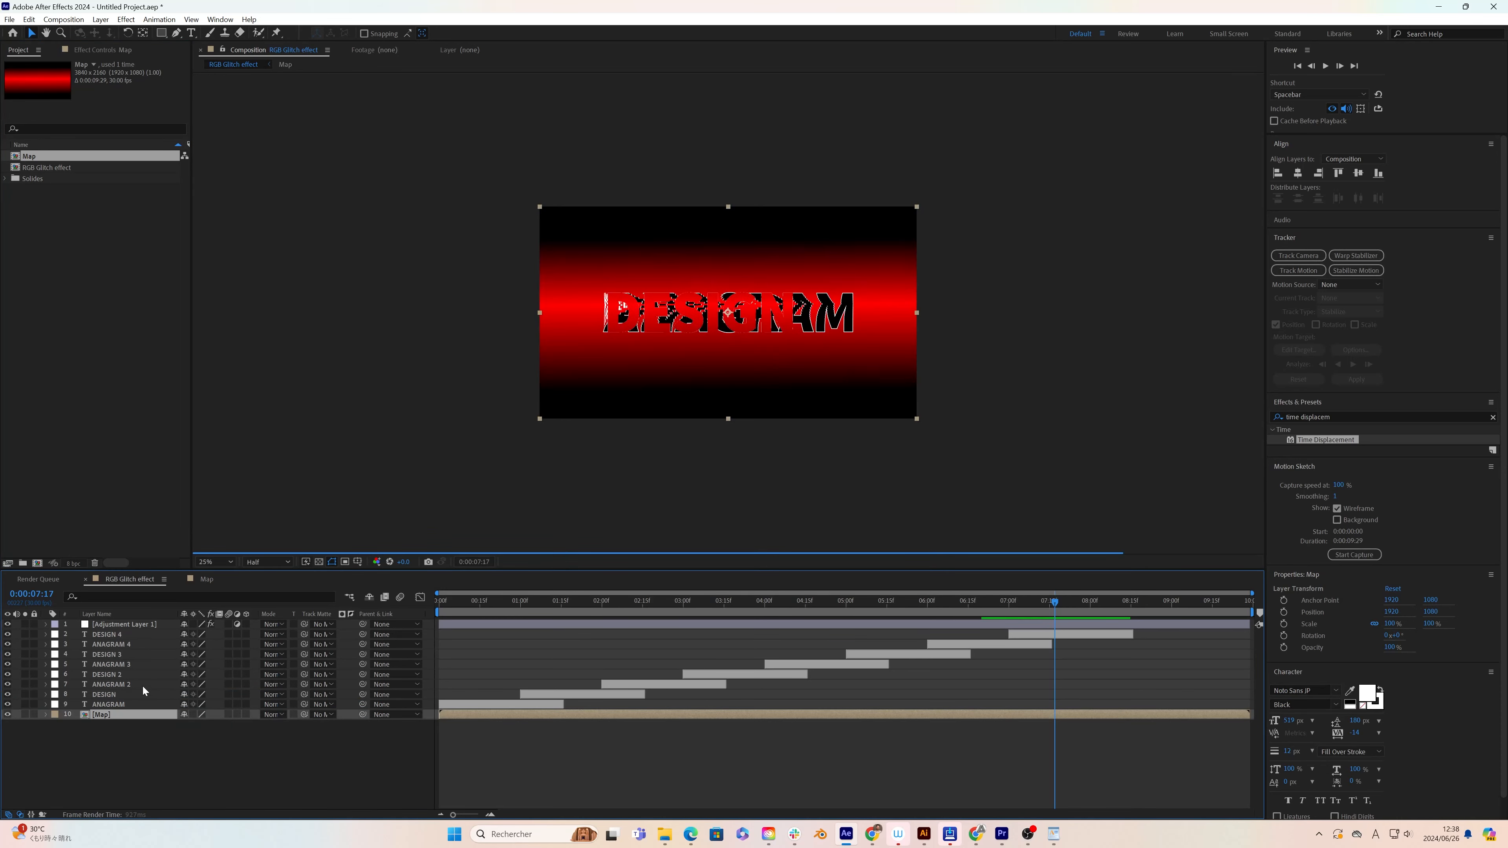
left_click(8, 716)
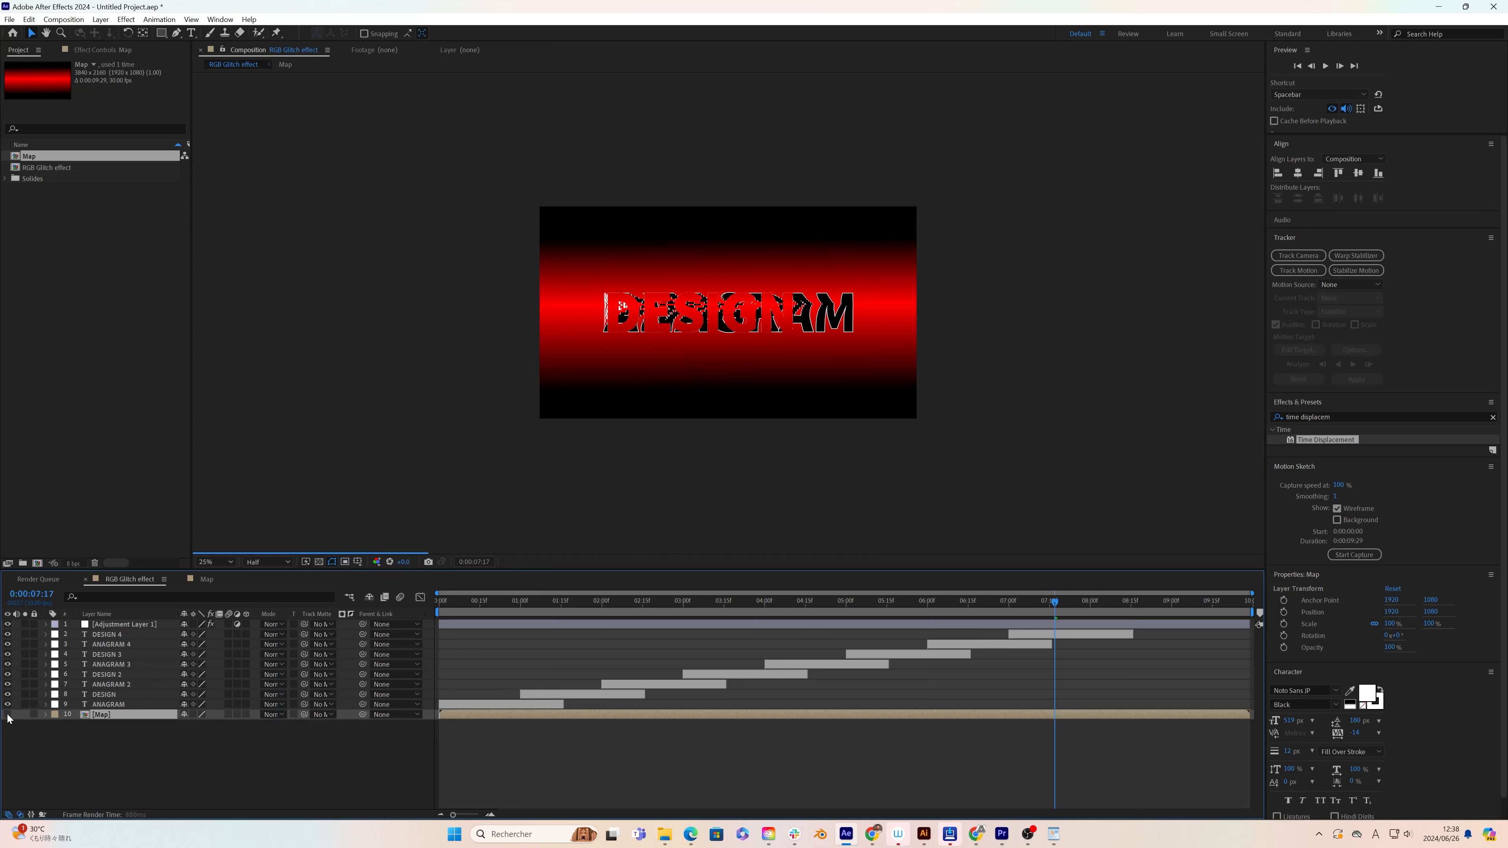
left_click(144, 625)
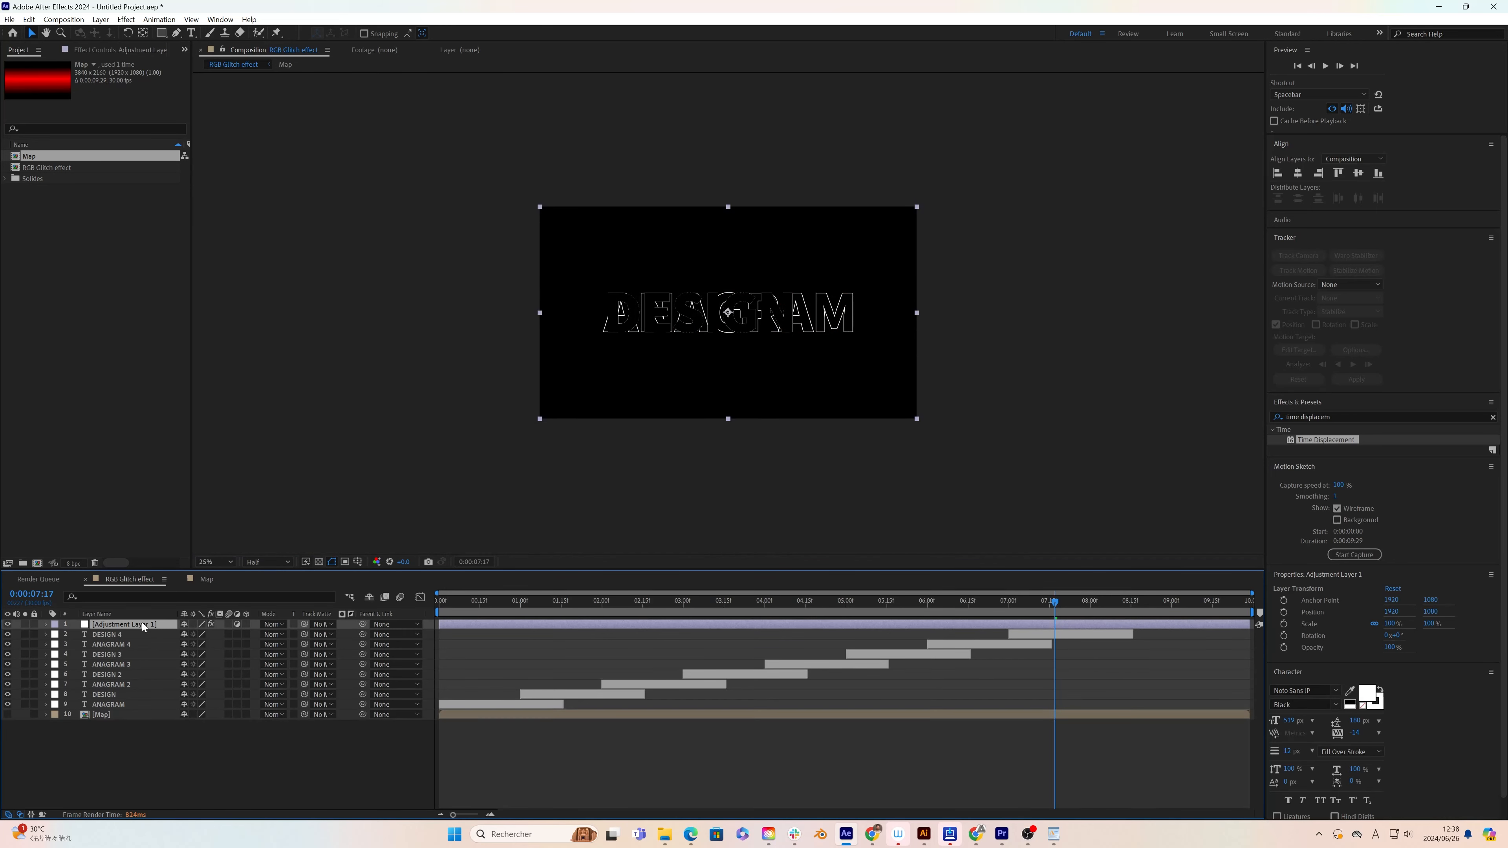
left_click(101, 51)
left_click(124, 85)
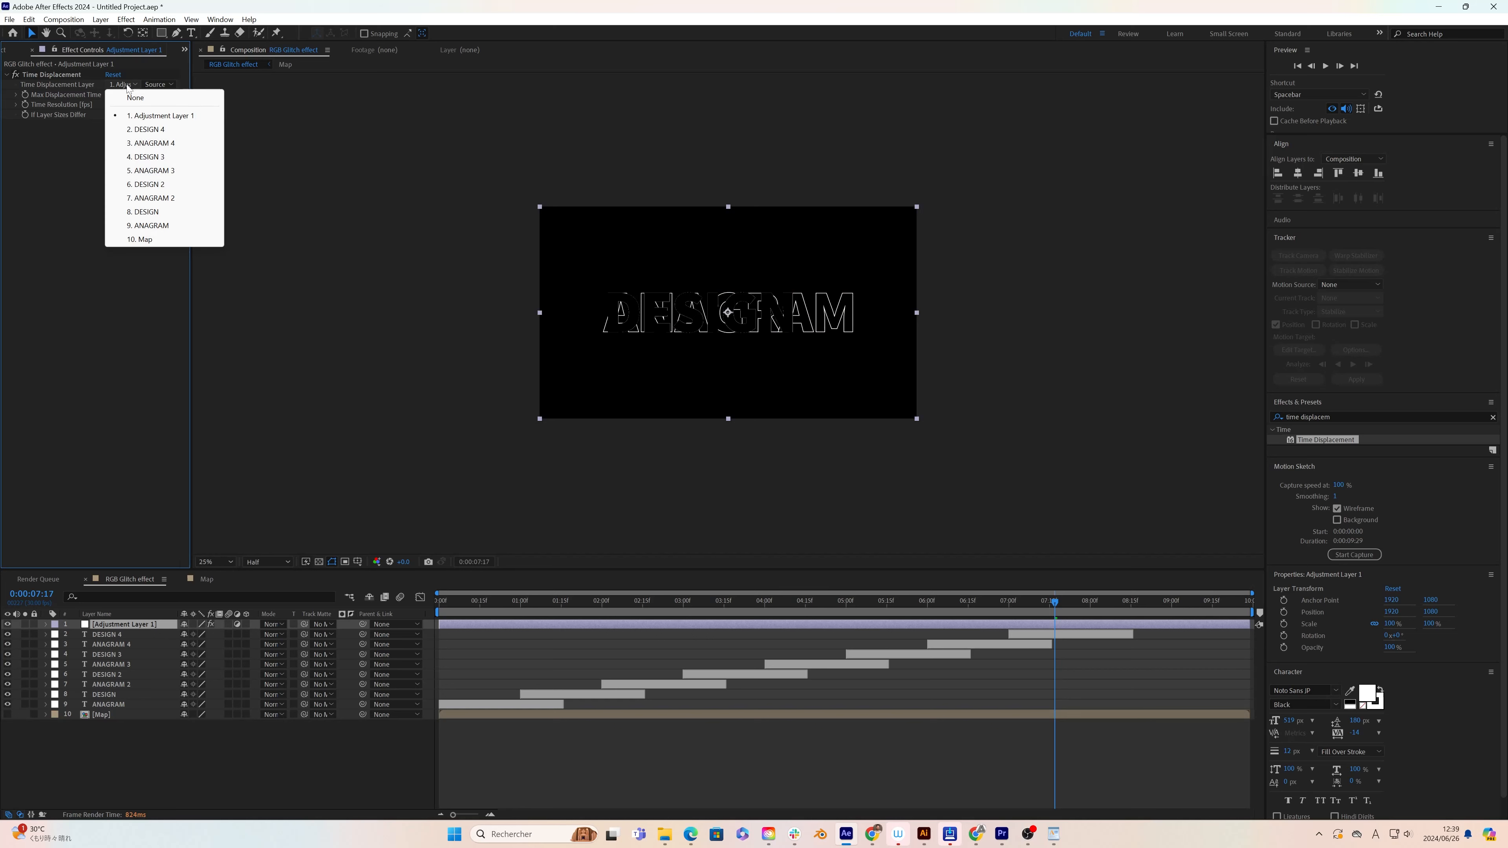
left_click(143, 238)
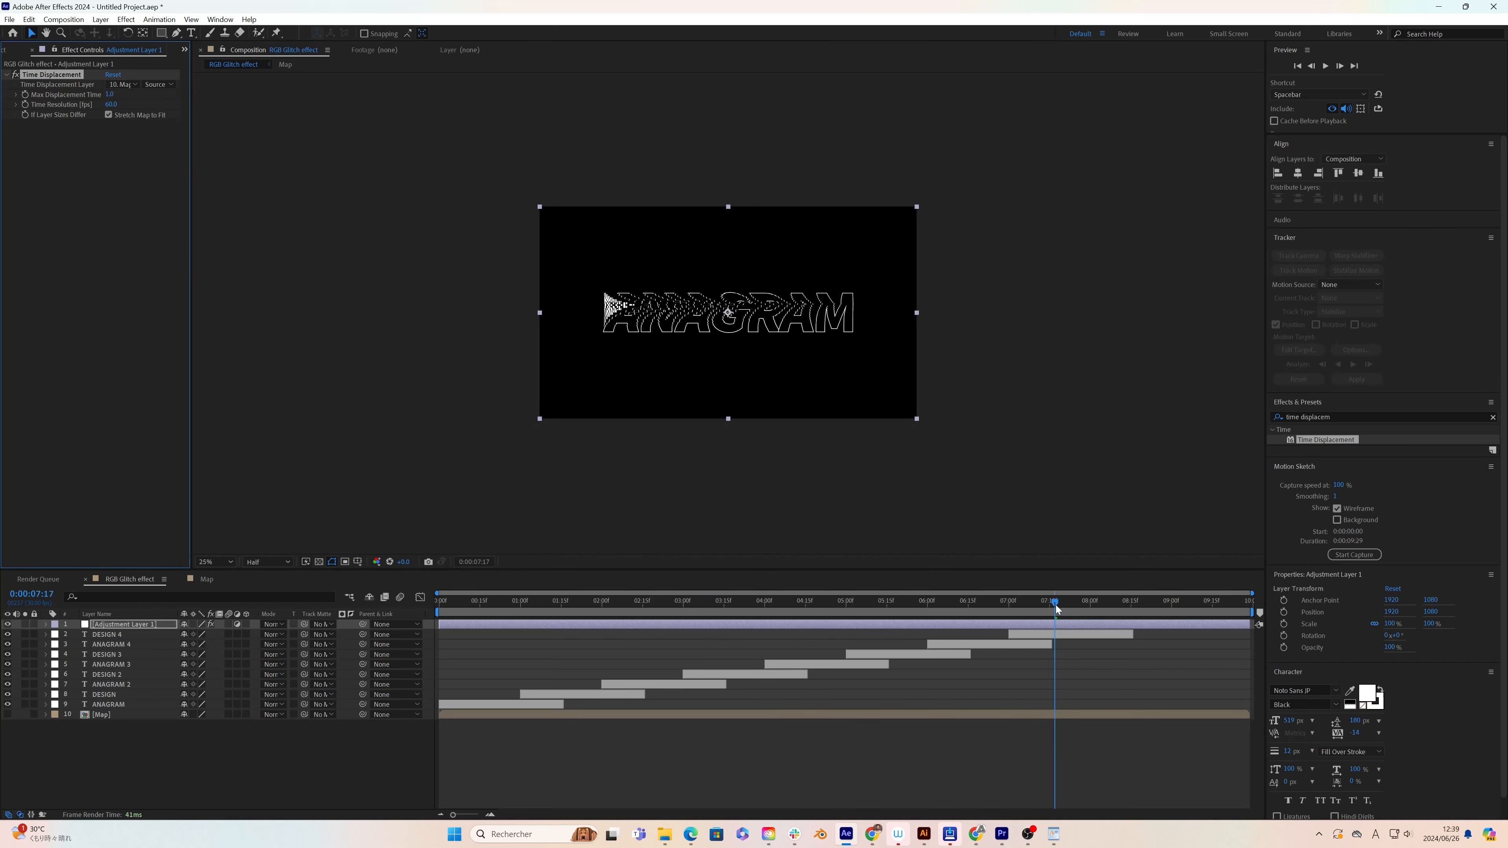
left_click_drag(1055, 605, 982, 610)
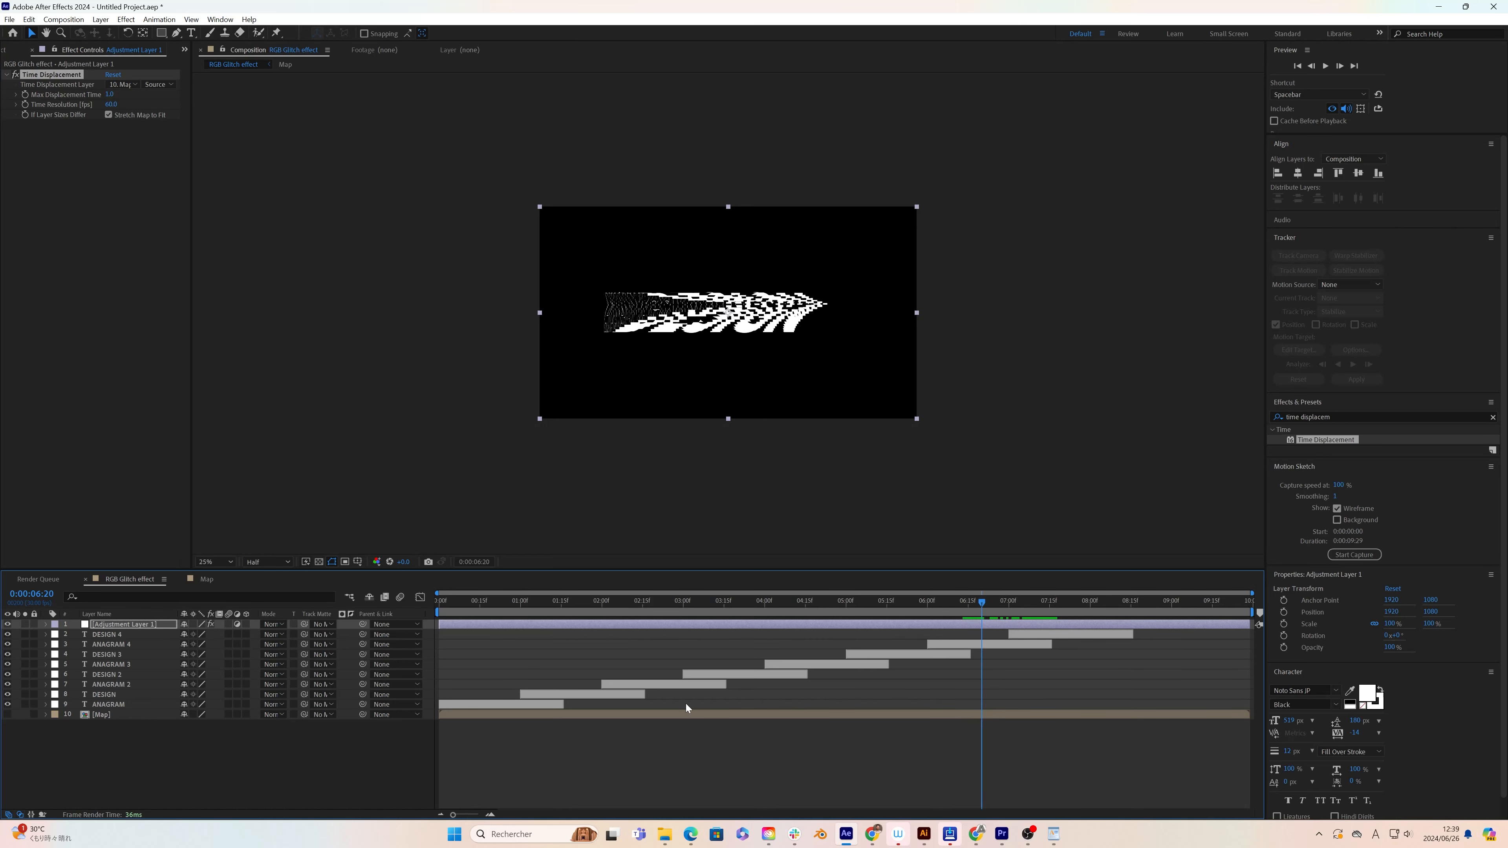
Step: In the Map composition, move the gradient's upper end point slightly down to center the red band vertically
left_click(595, 716)
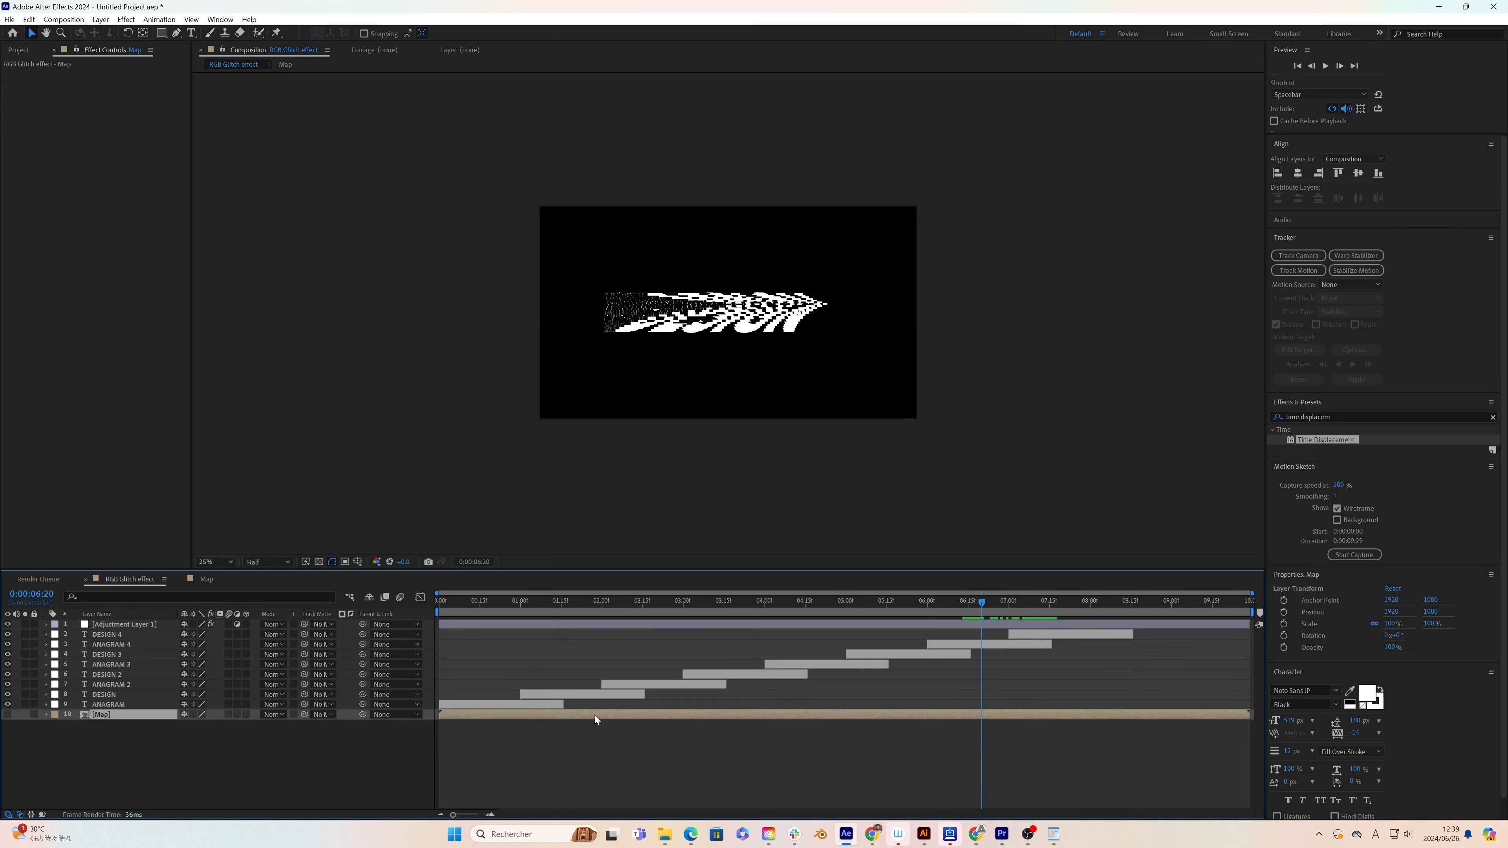
double_click(595, 716)
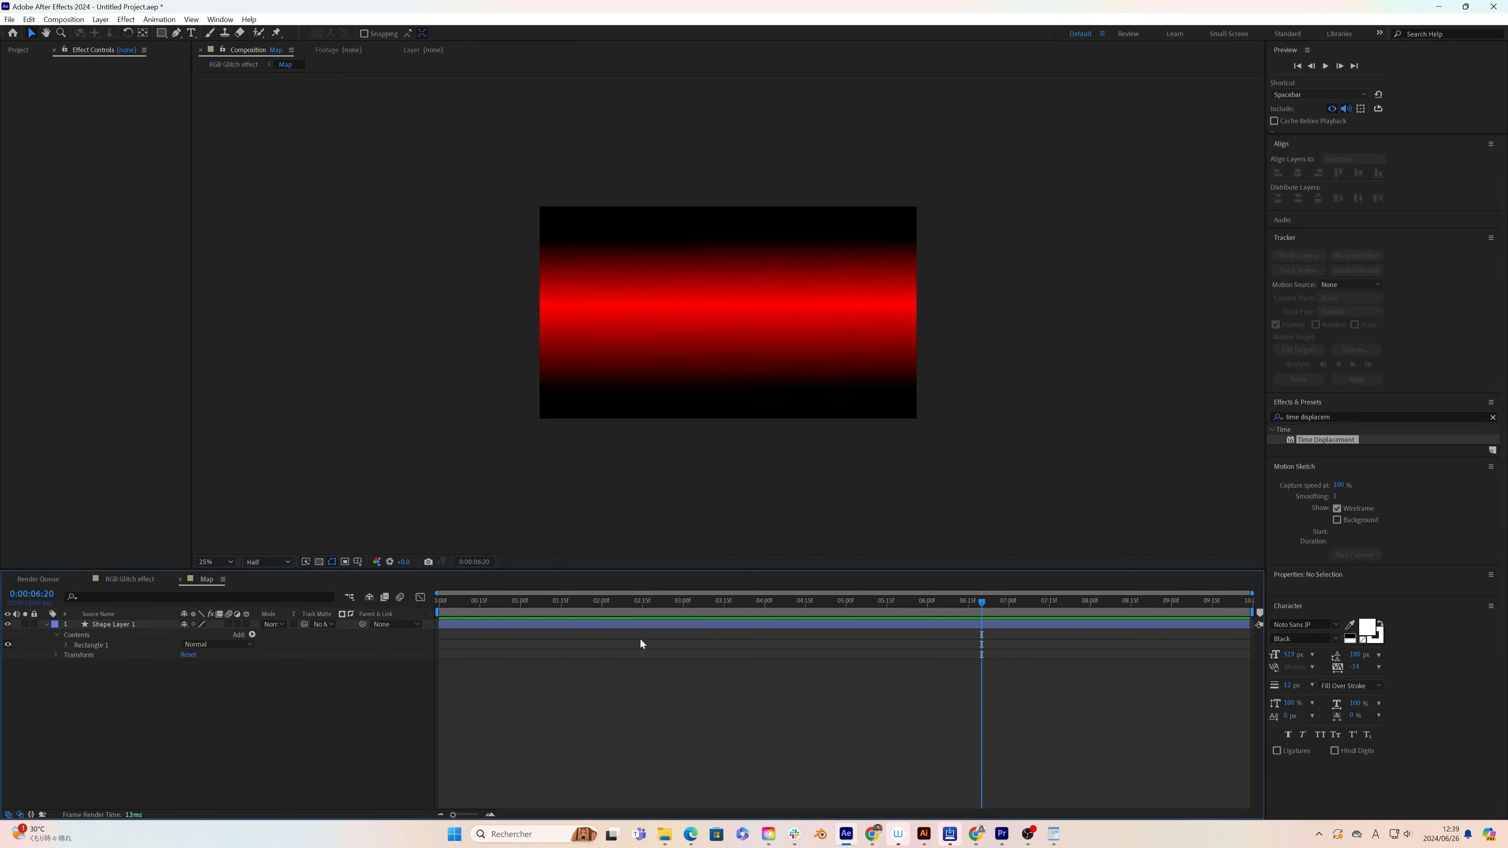
left_click(110, 624)
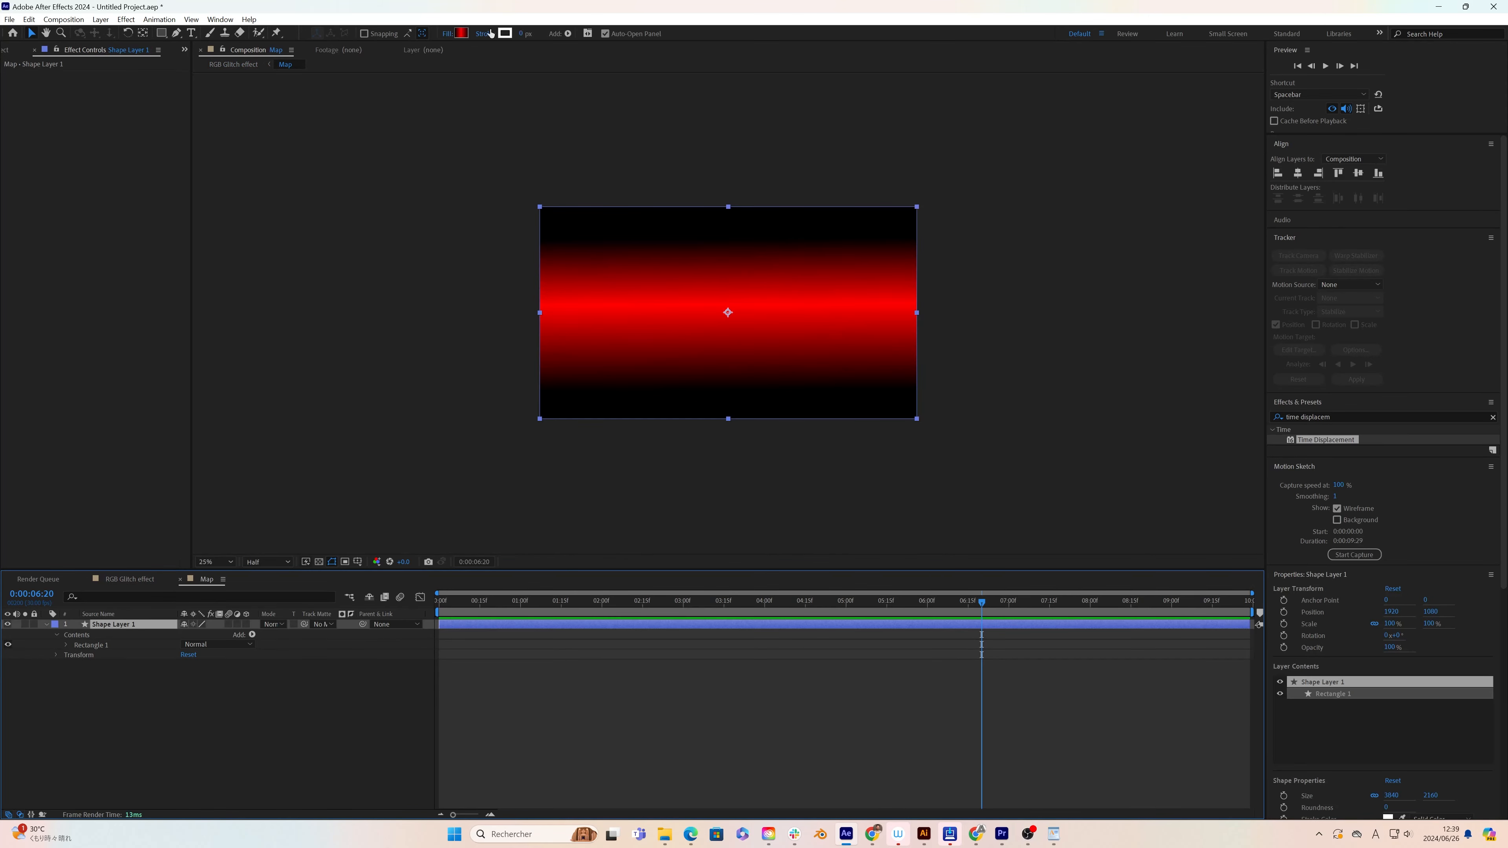
left_click(464, 34)
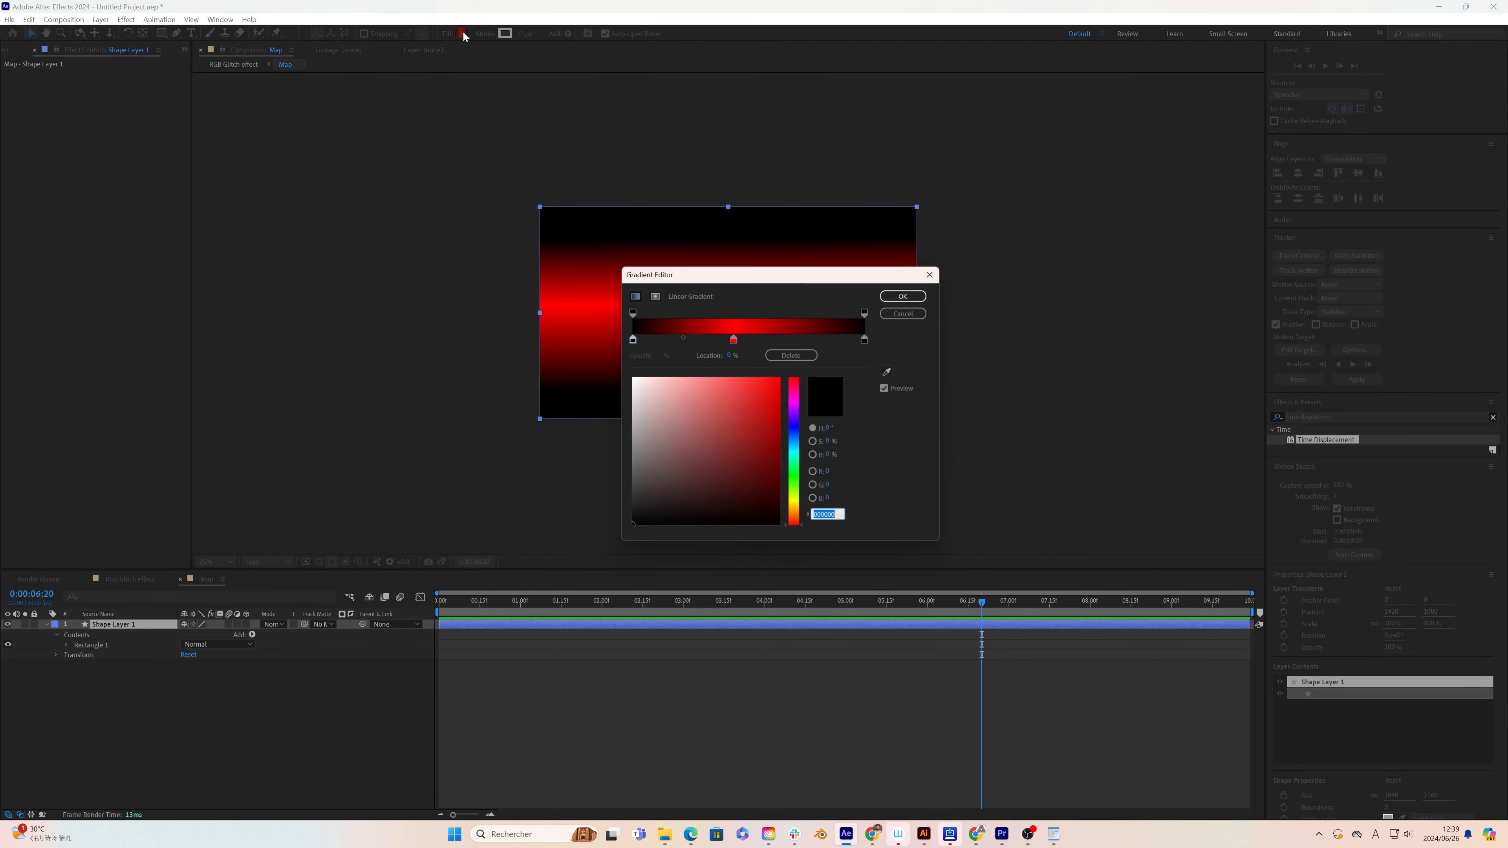
left_click(903, 297)
left_click_drag(728, 314, 730, 316)
key("ctrl+z")
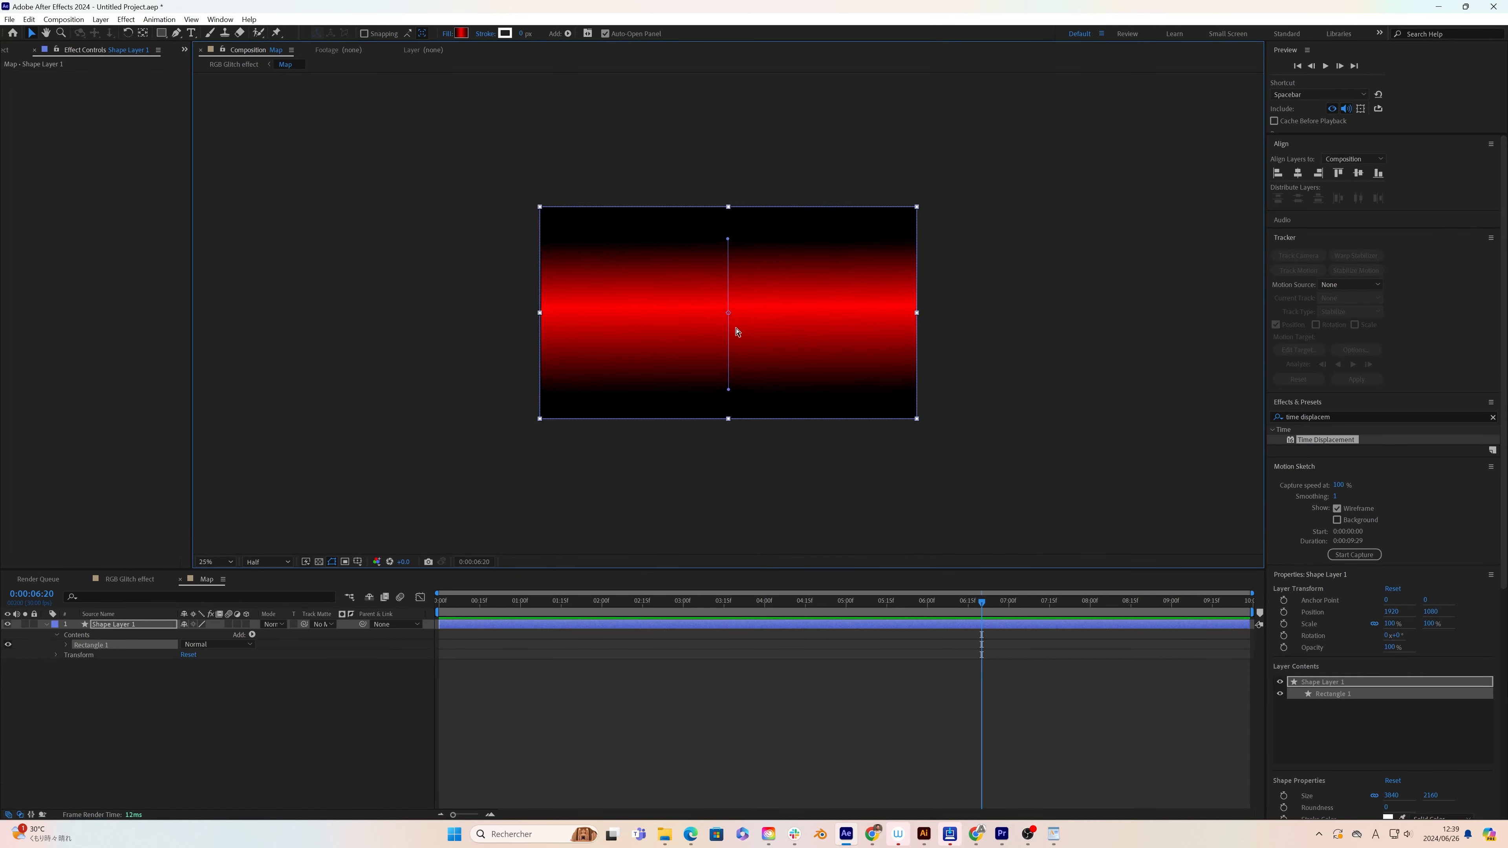
left_click_drag(728, 241, 729, 254)
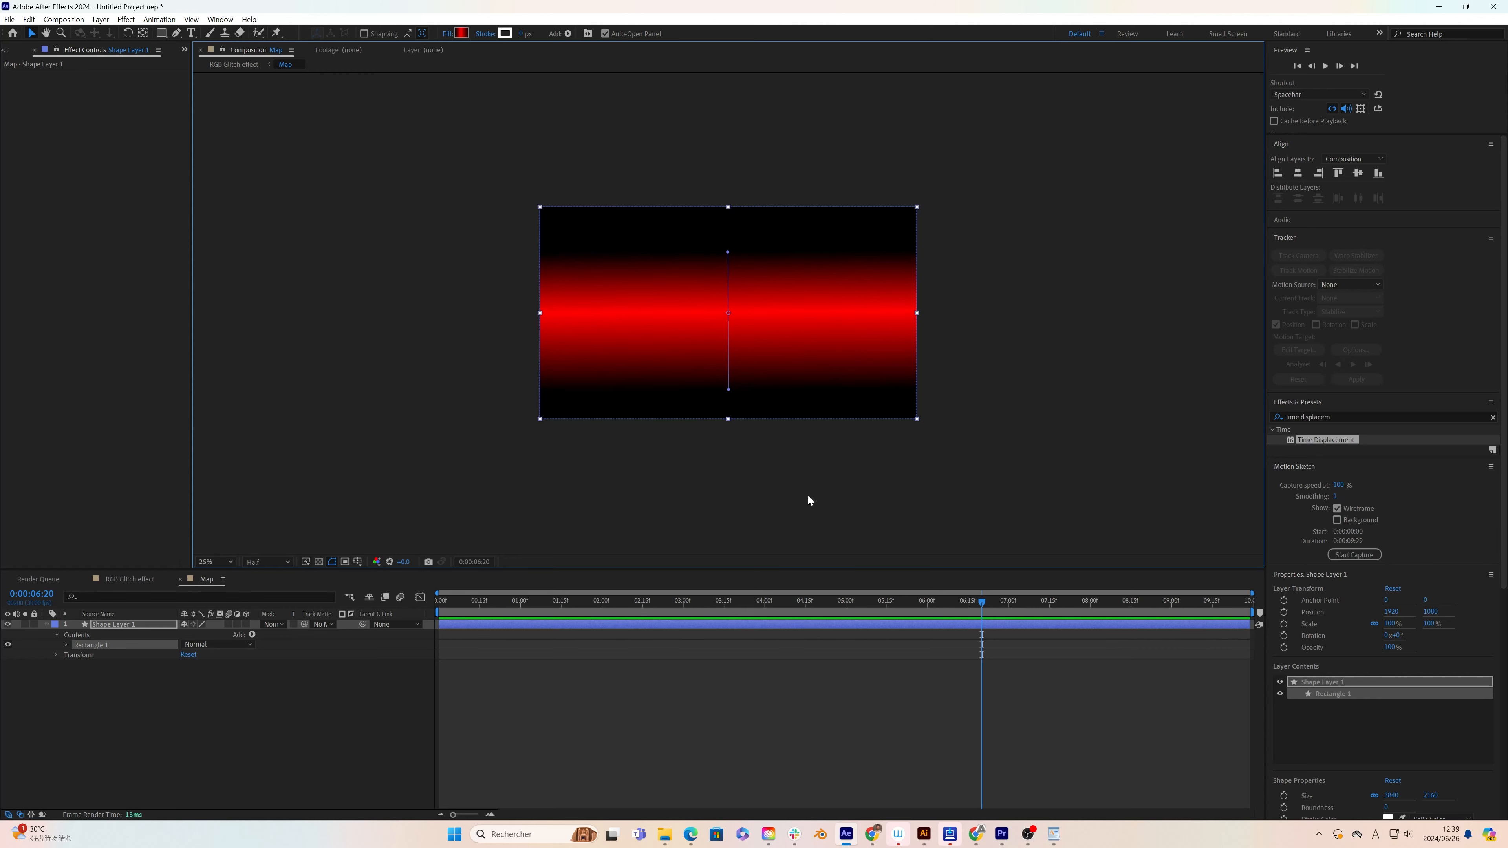
Step: Return to the RGB Glitch effect composition and preview the text displacement from near the start
left_click(117, 579)
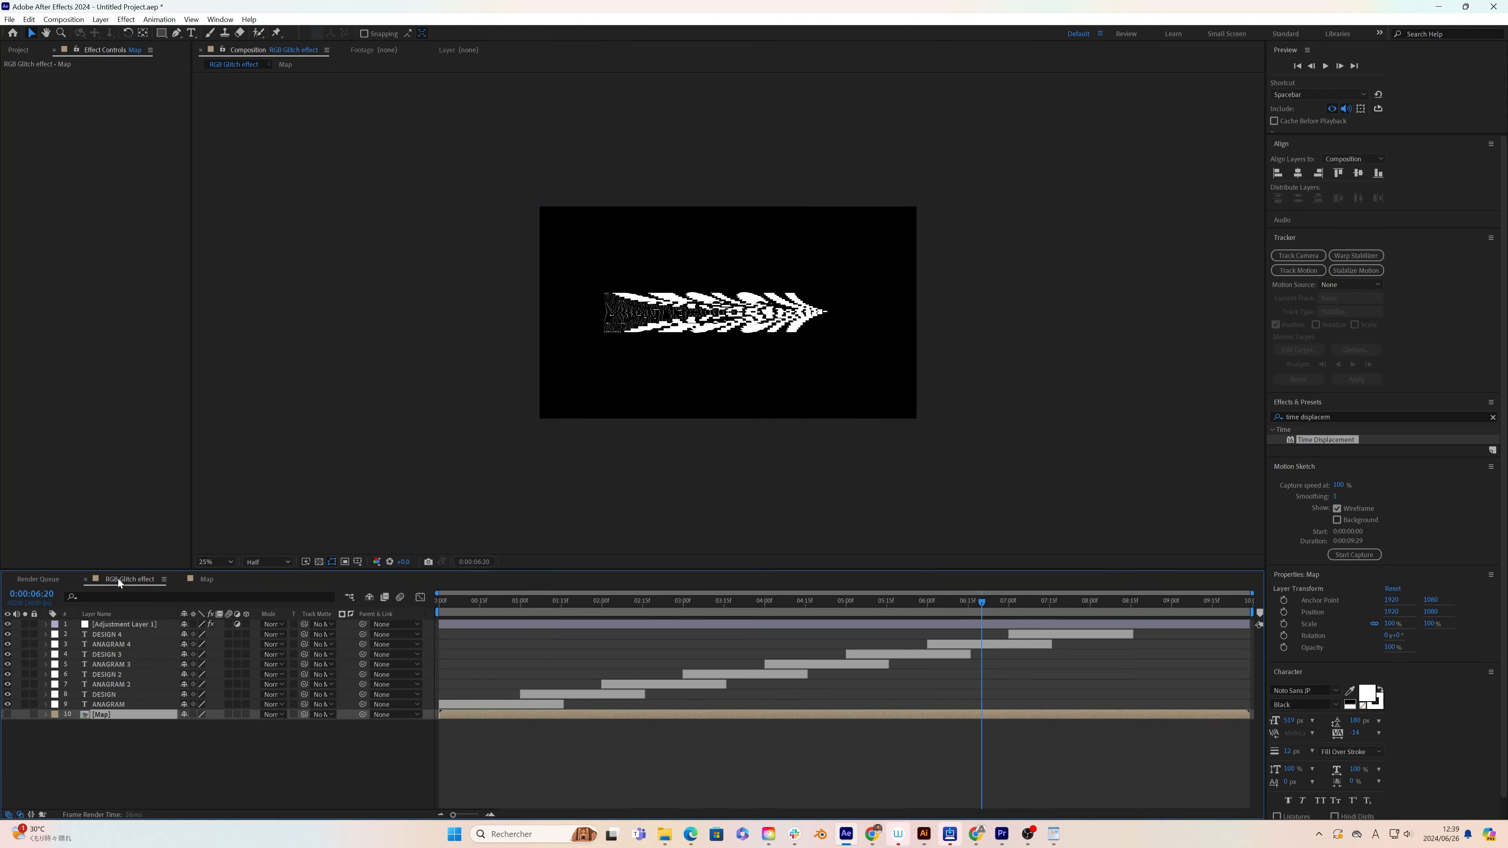
left_click_drag(985, 596, 559, 667)
key("space")
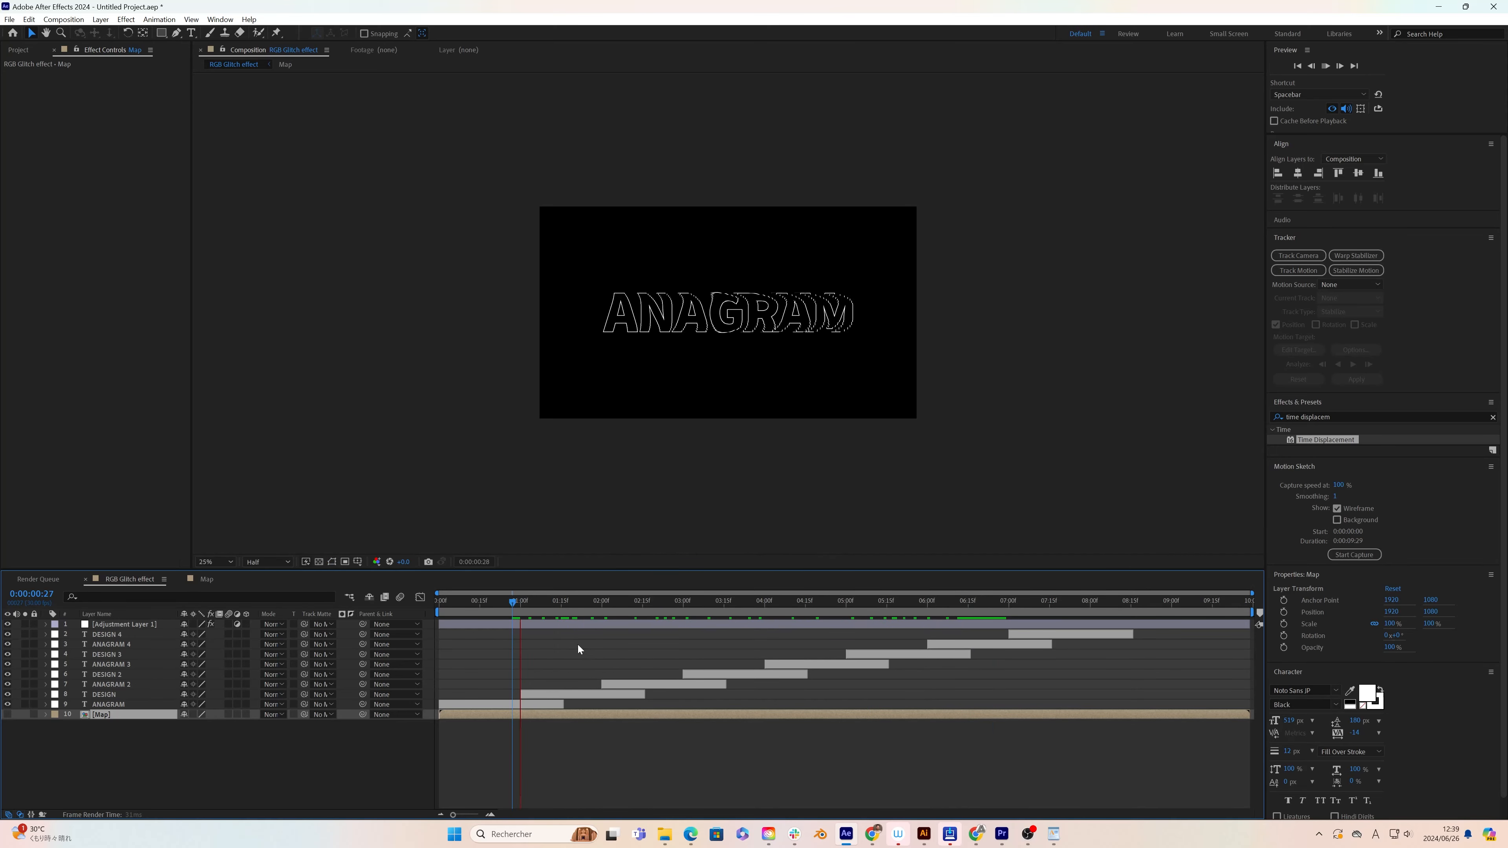
Step: Pre-compose all ten layers into a new composition named Red, moving all attributes into it
left_click(104, 627, "shift")
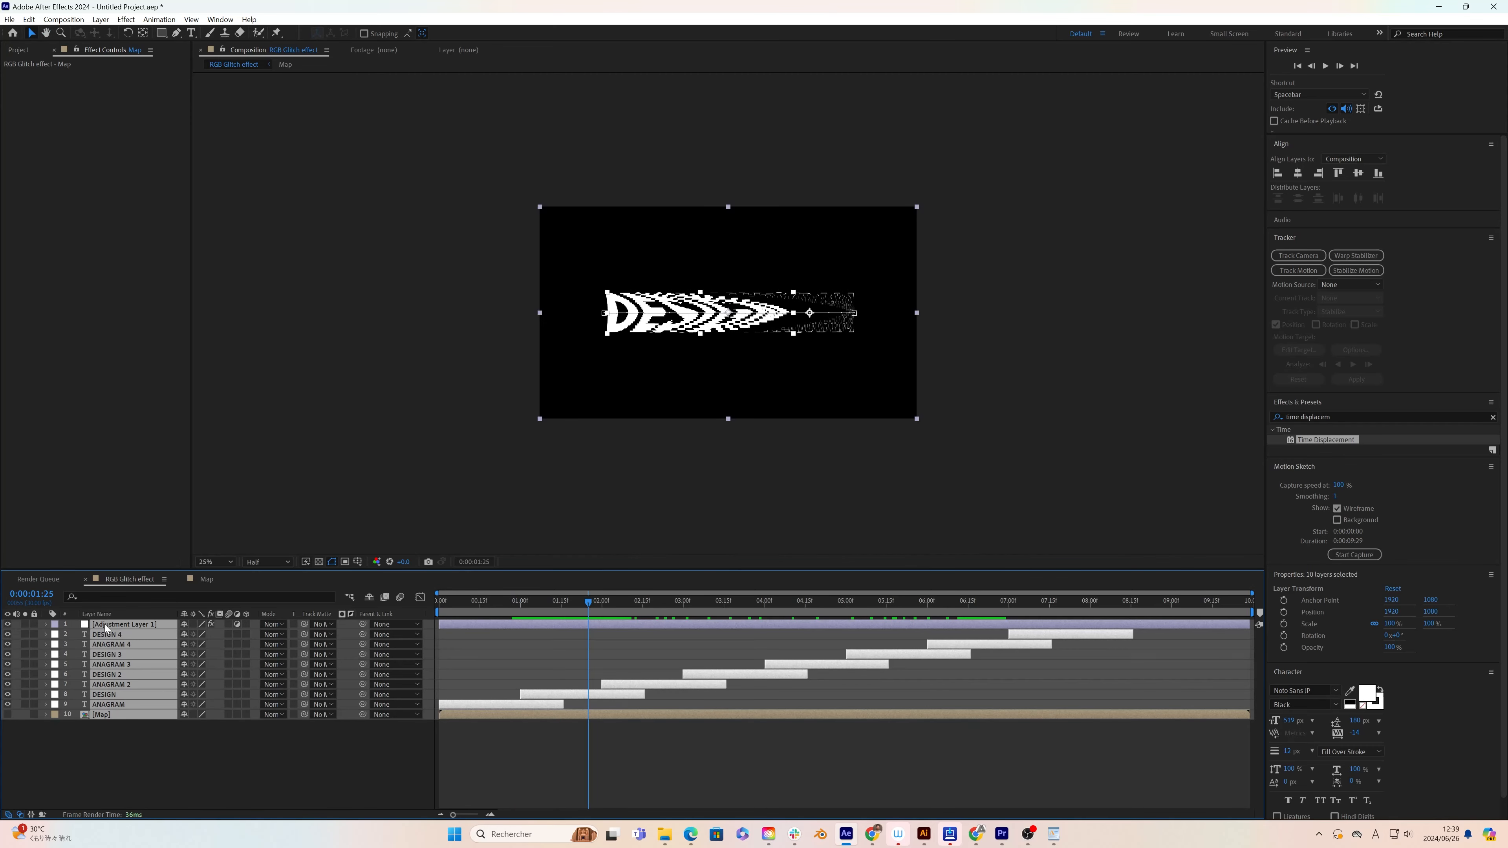
right_click(117, 629)
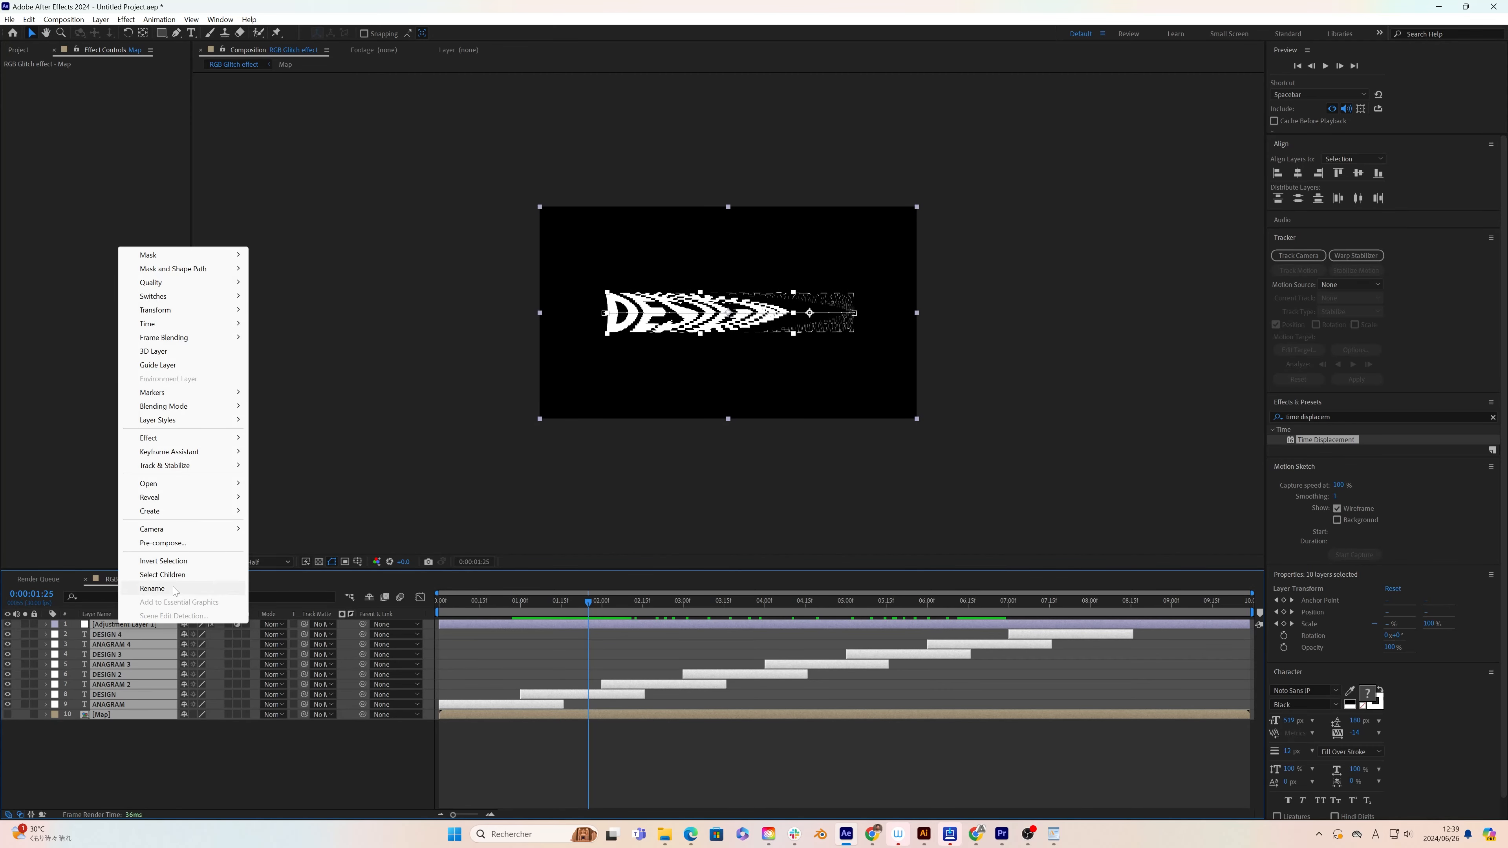
left_click(163, 544)
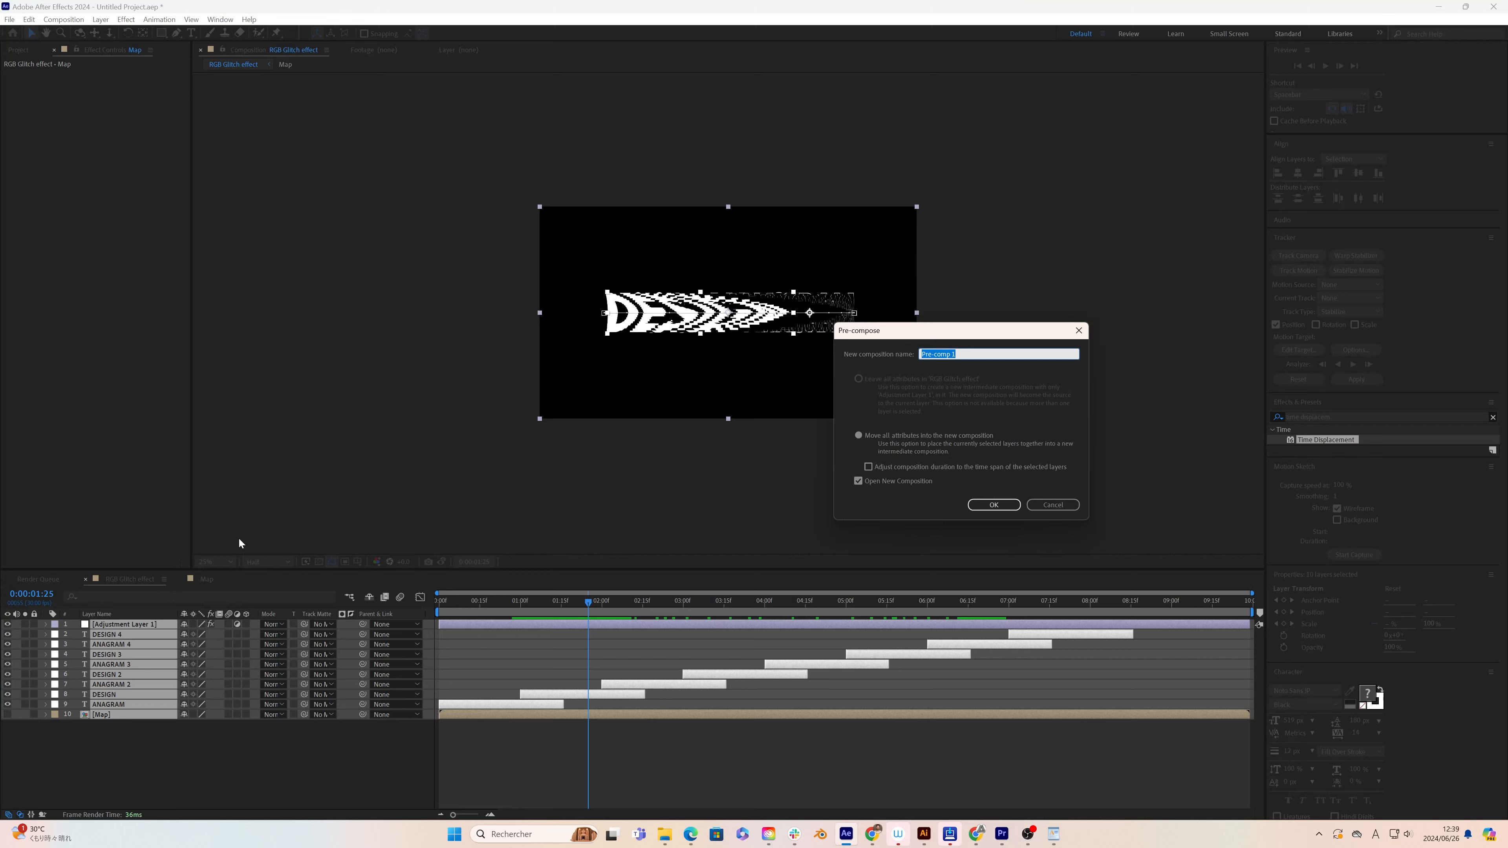
type("Red")
key("Return")
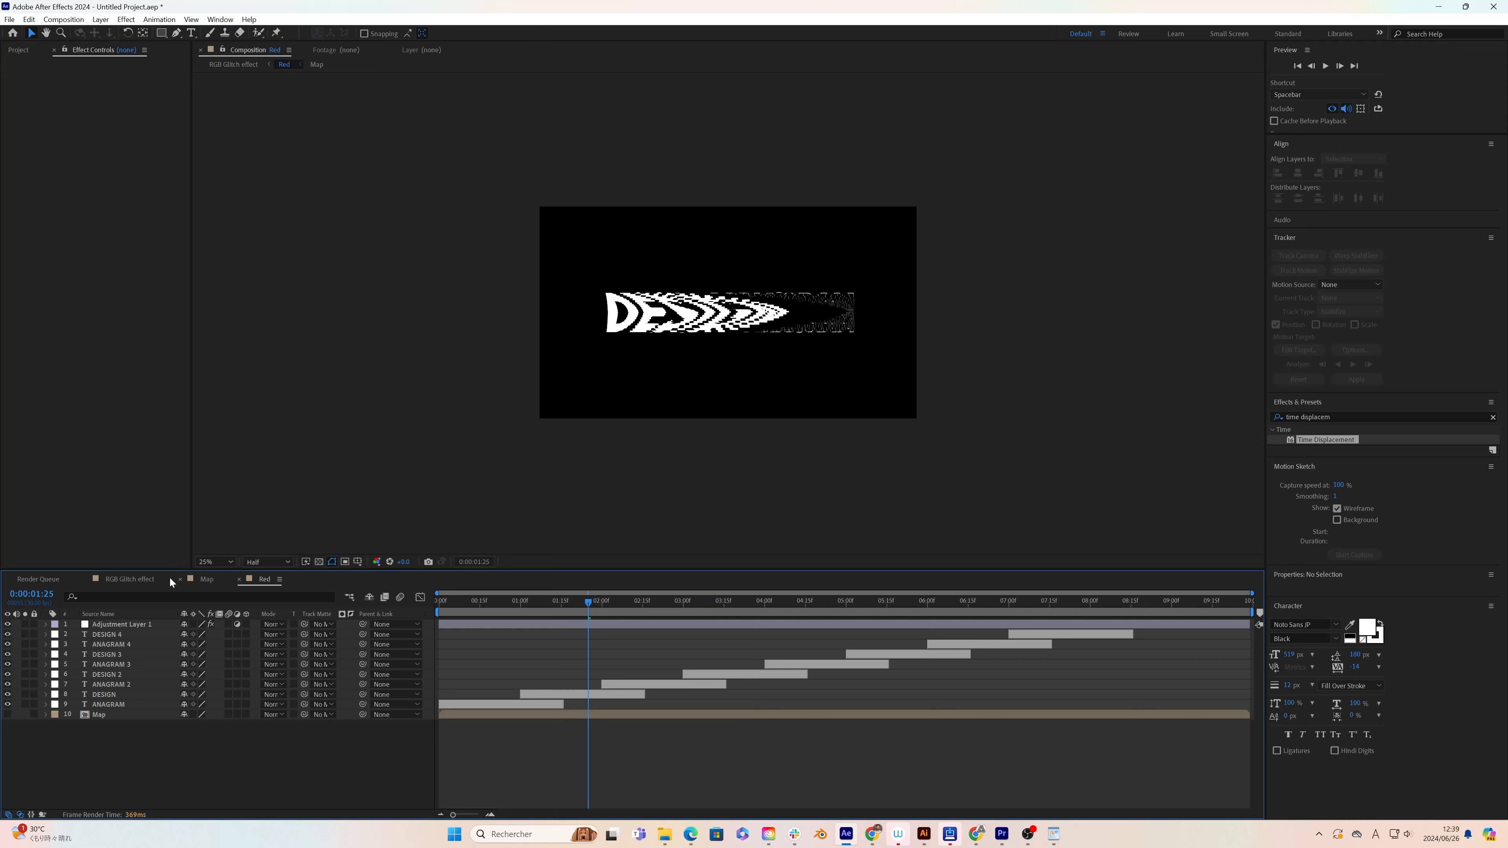
Step: Apply the Shift Channels effect to the Red layer in the RGB Glitch effect composition
left_click(130, 580)
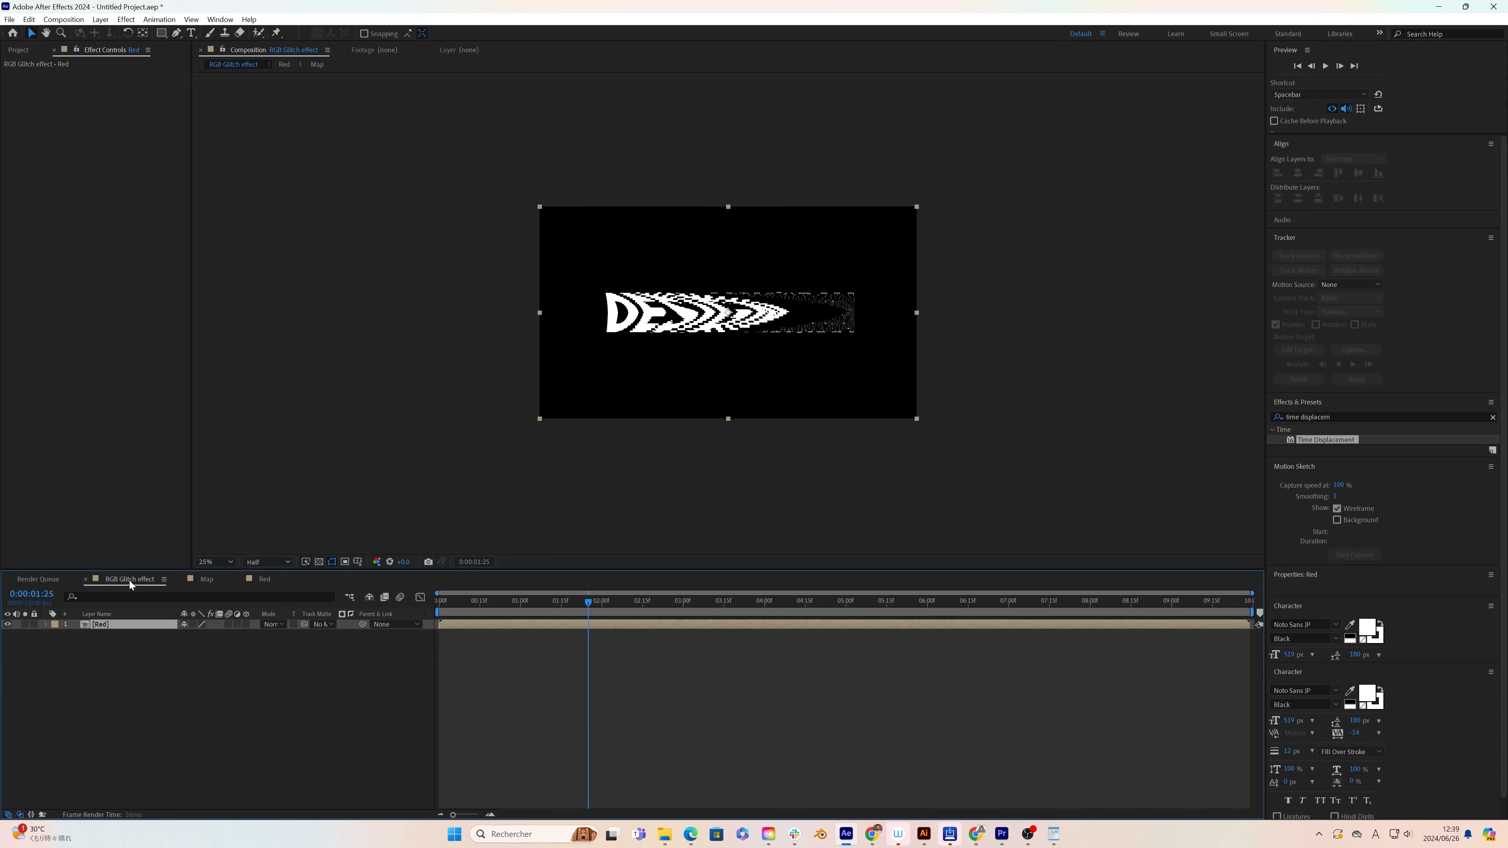
left_click(1339, 417)
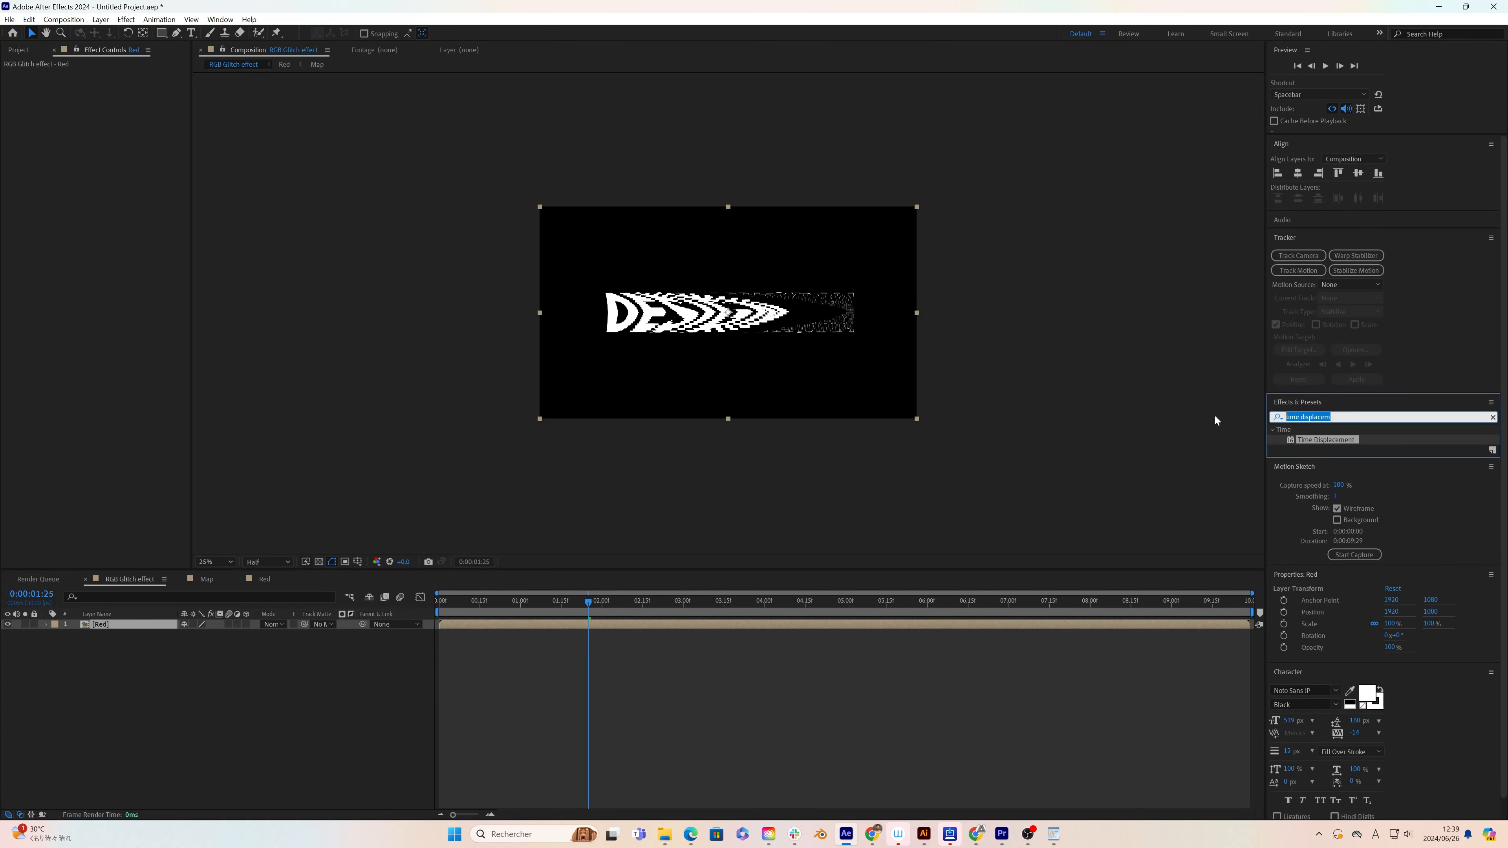
type("channel")
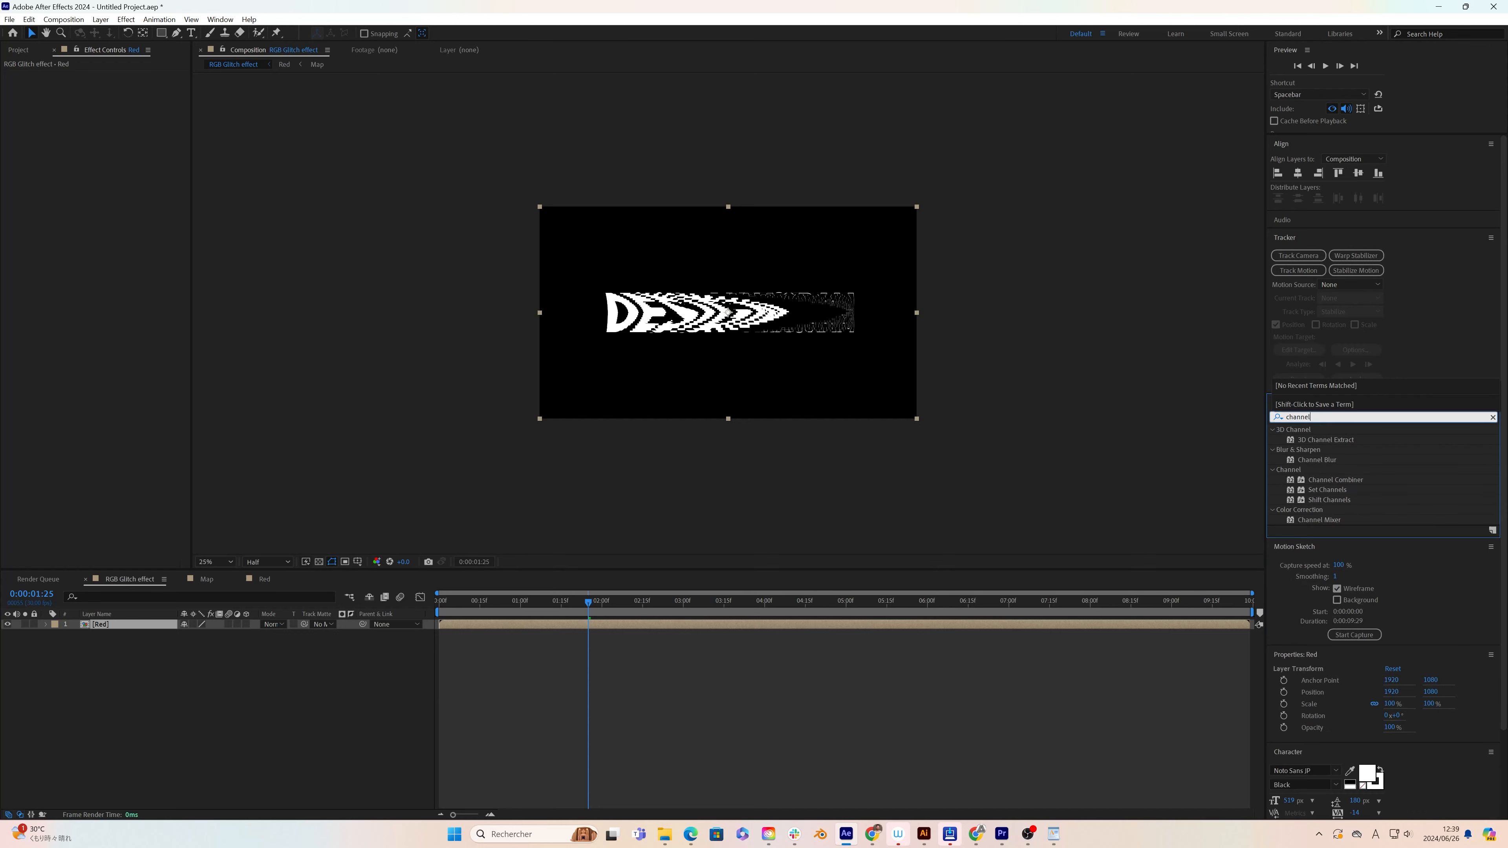
left_click(1316, 501)
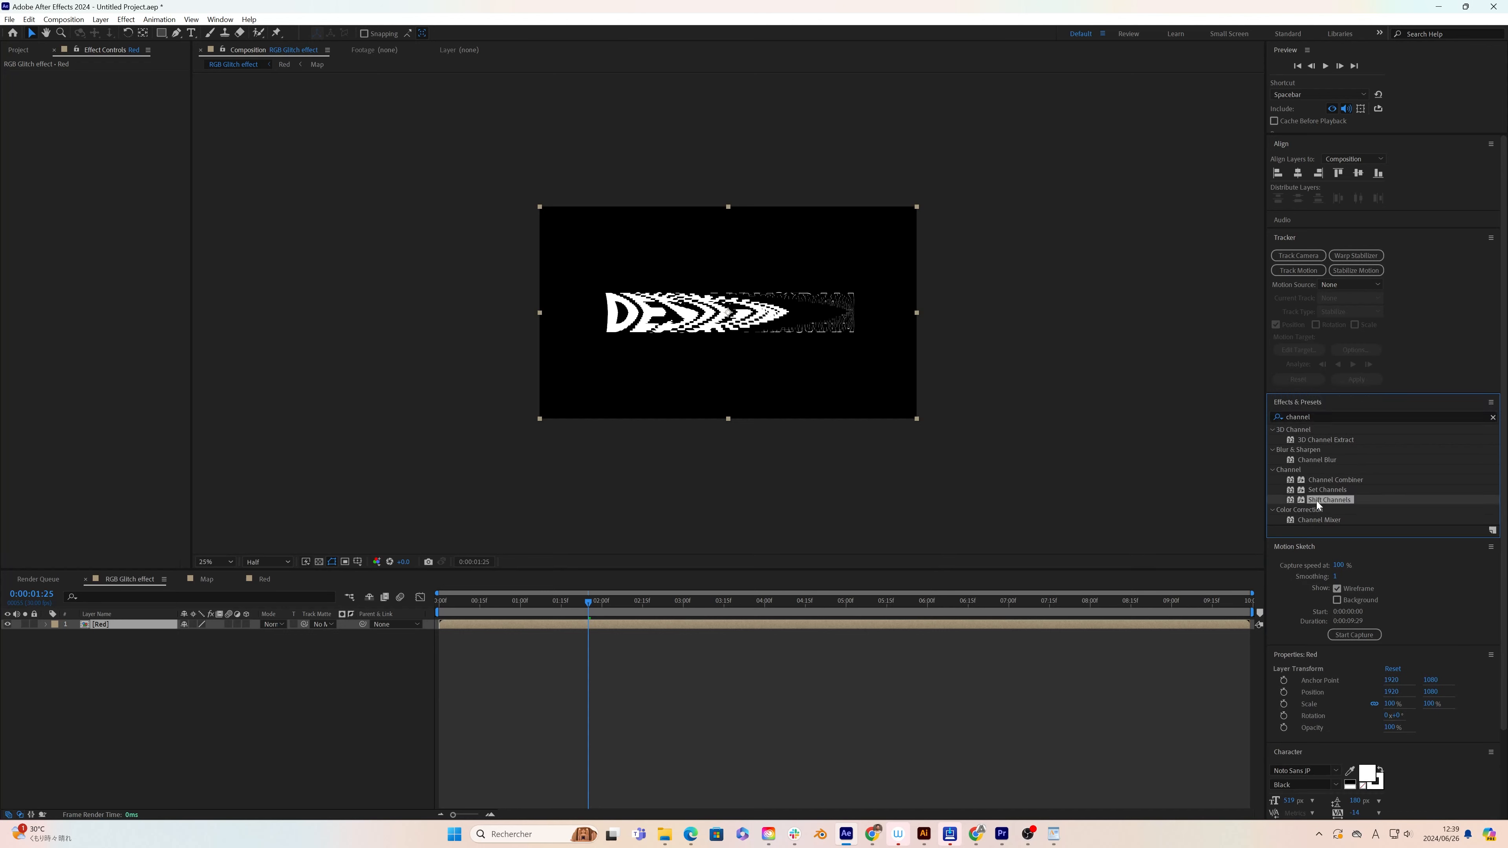
left_click_drag(1324, 502, 120, 628)
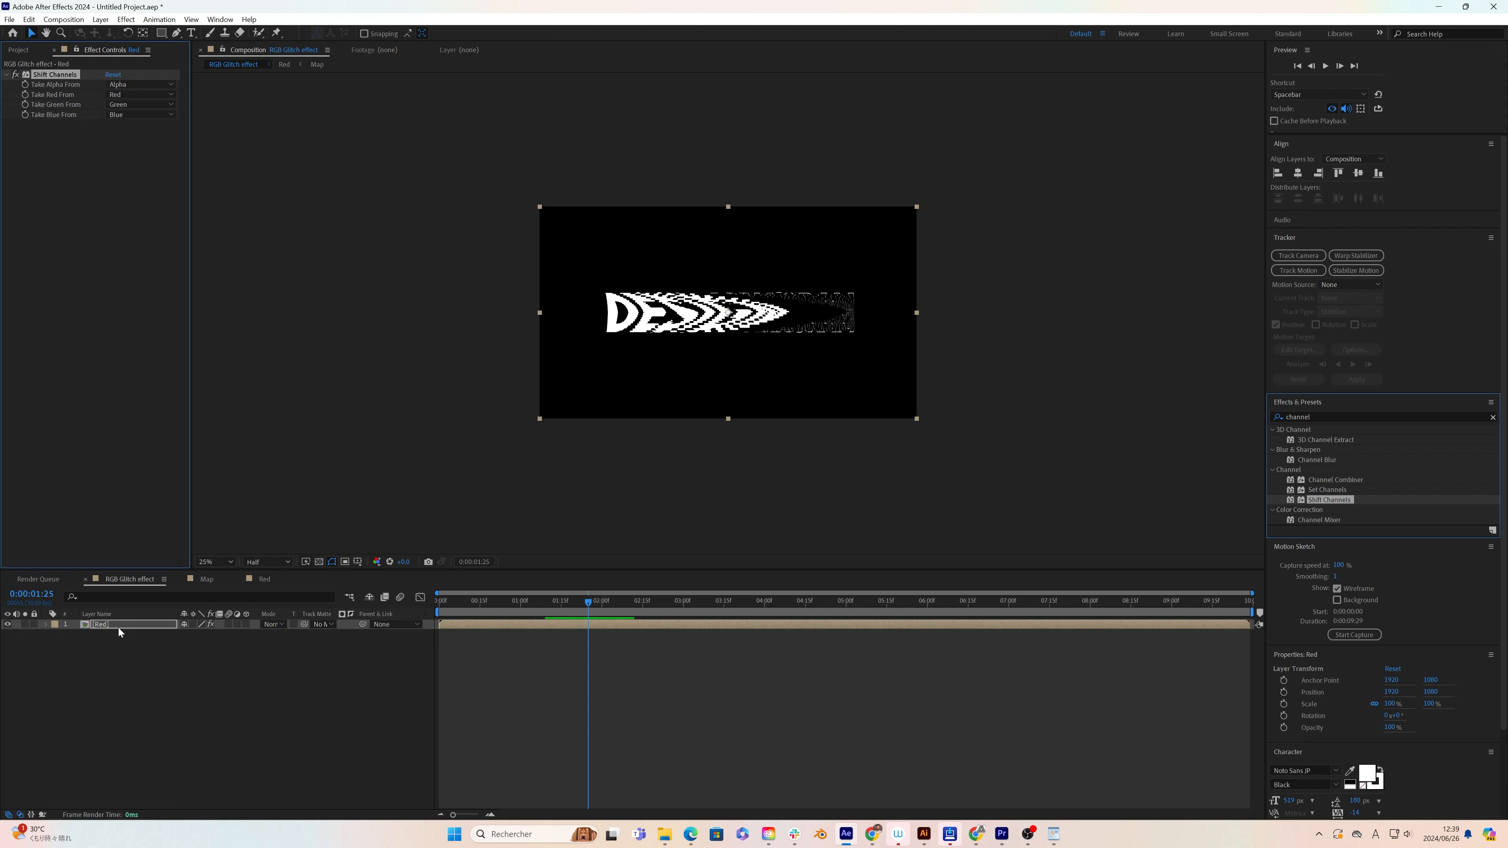
Step: Set Take Blue From and Take Green From to Full Off in the Red layer's Shift Channels effect
left_click(132, 115)
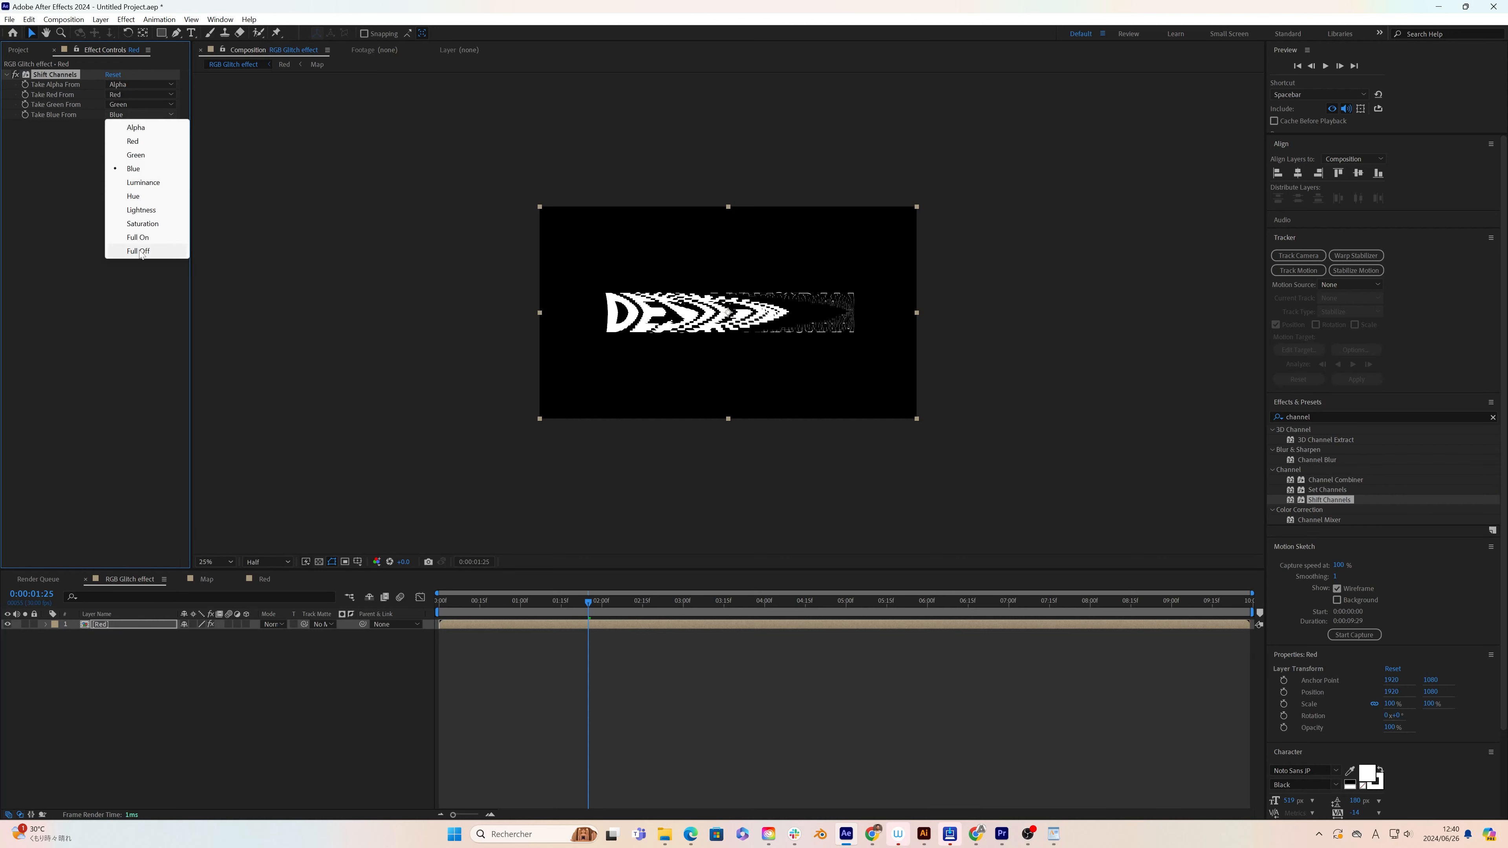
left_click(143, 252)
left_click(137, 104)
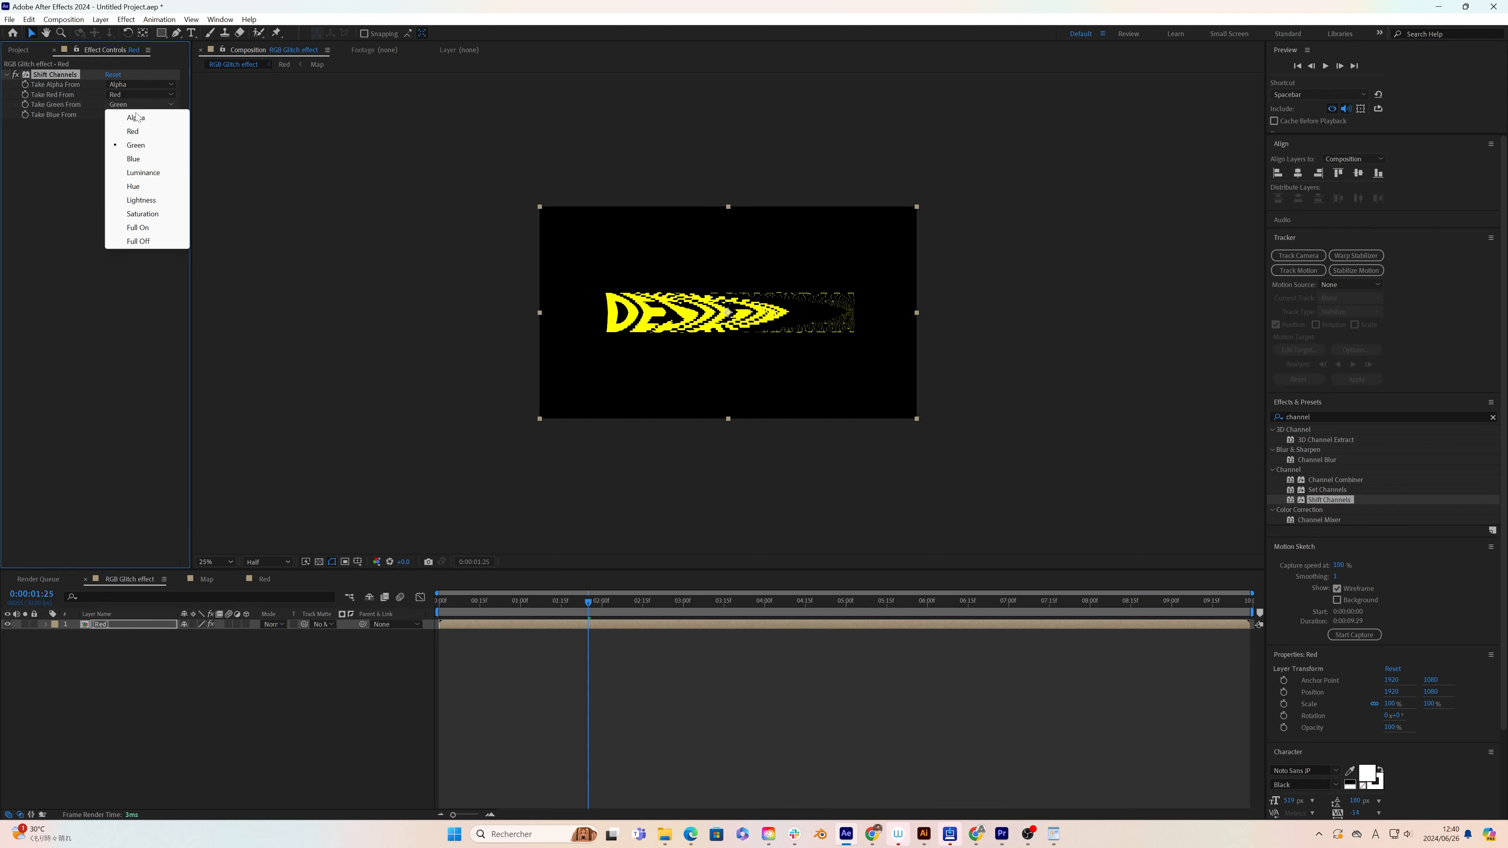
left_click(142, 240)
left_click(116, 683)
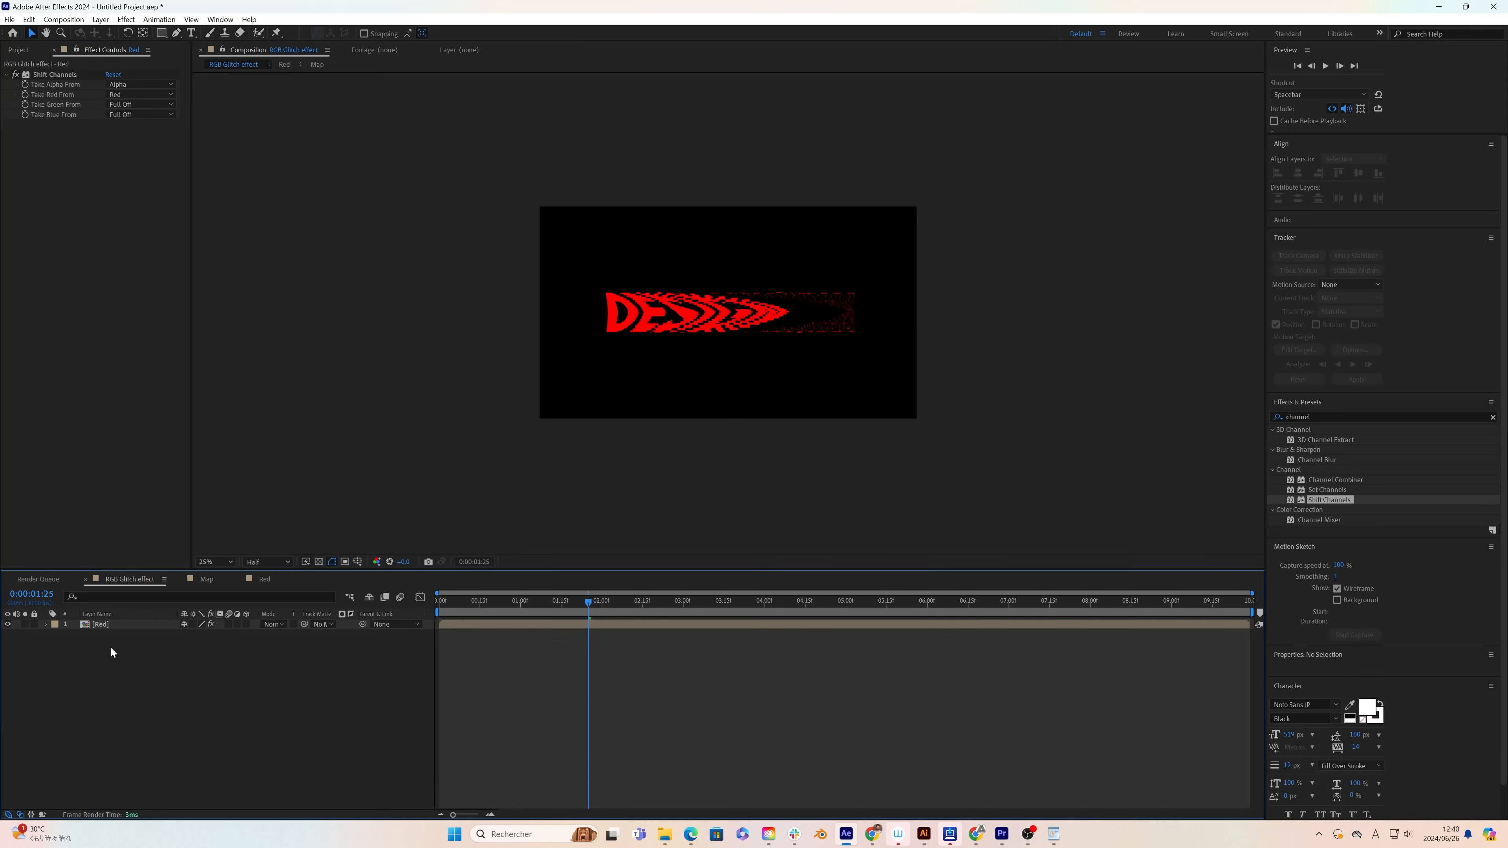
Step: Duplicate the Red layer and rename the copy Green
left_click(111, 624)
key("ctrl+d")
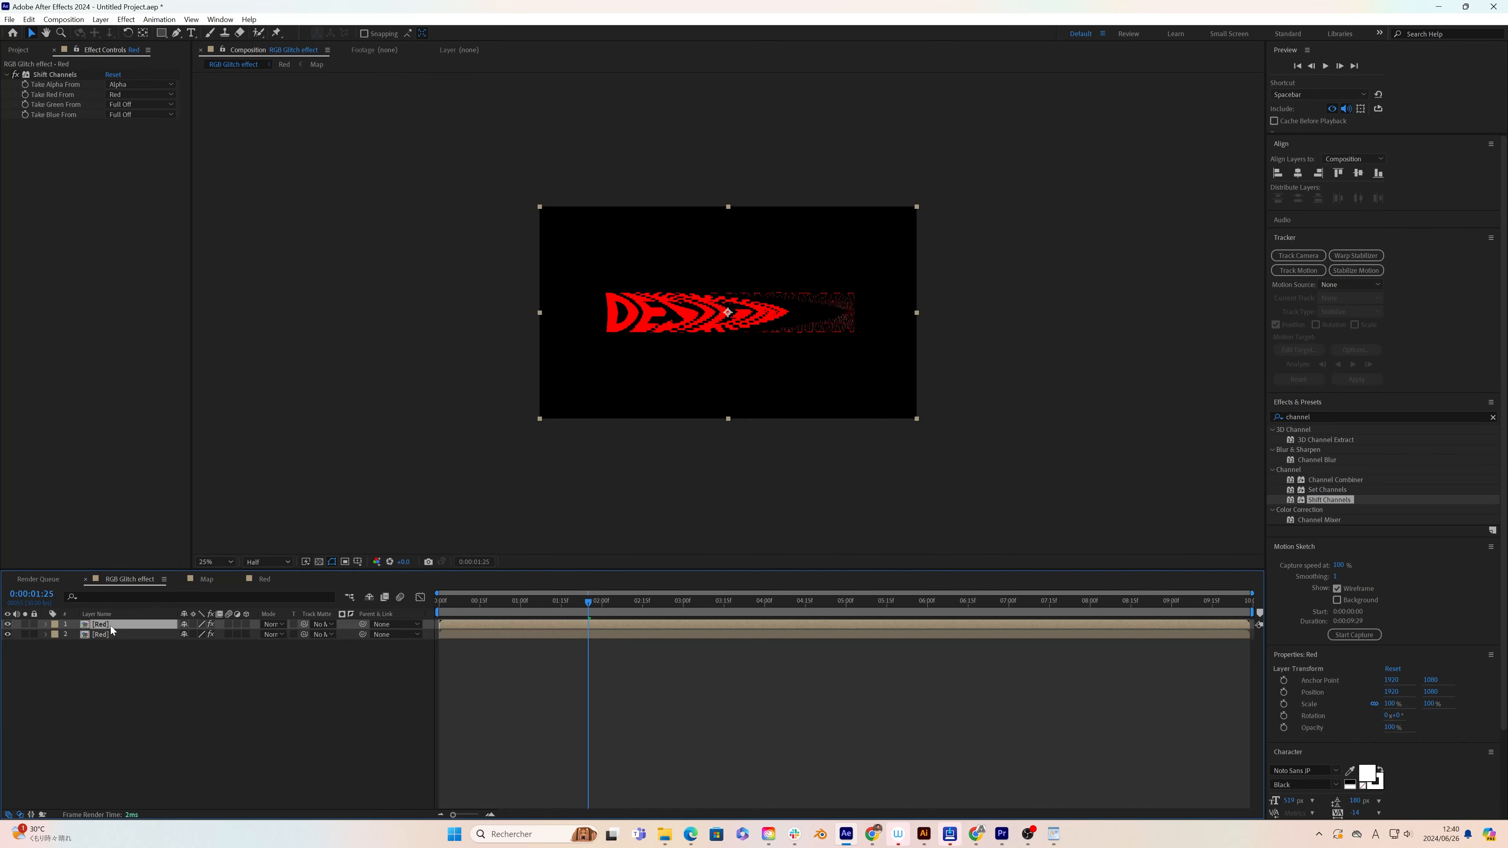
right_click(105, 626)
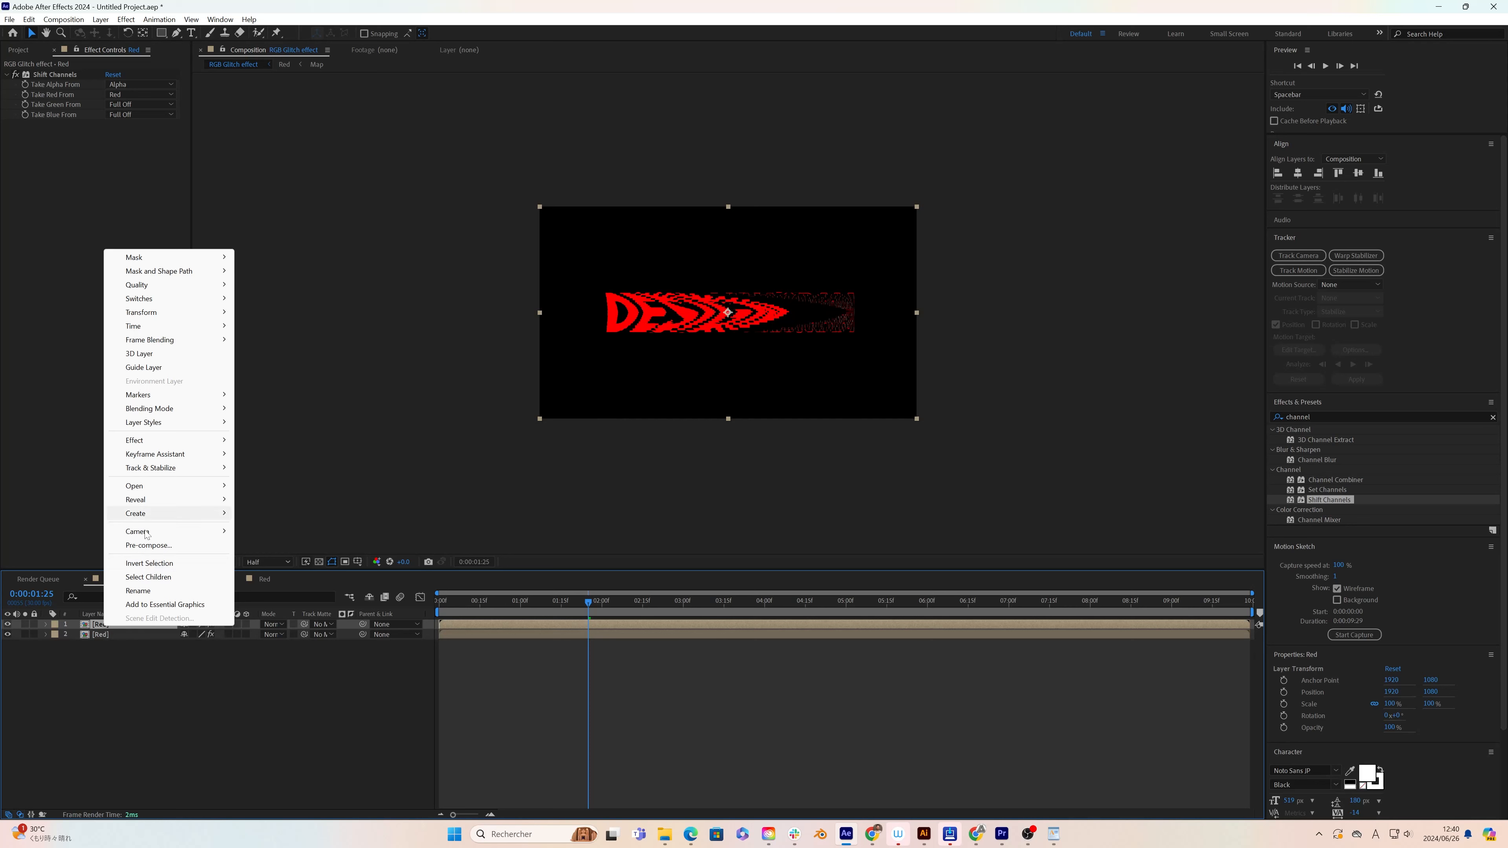
left_click(139, 591)
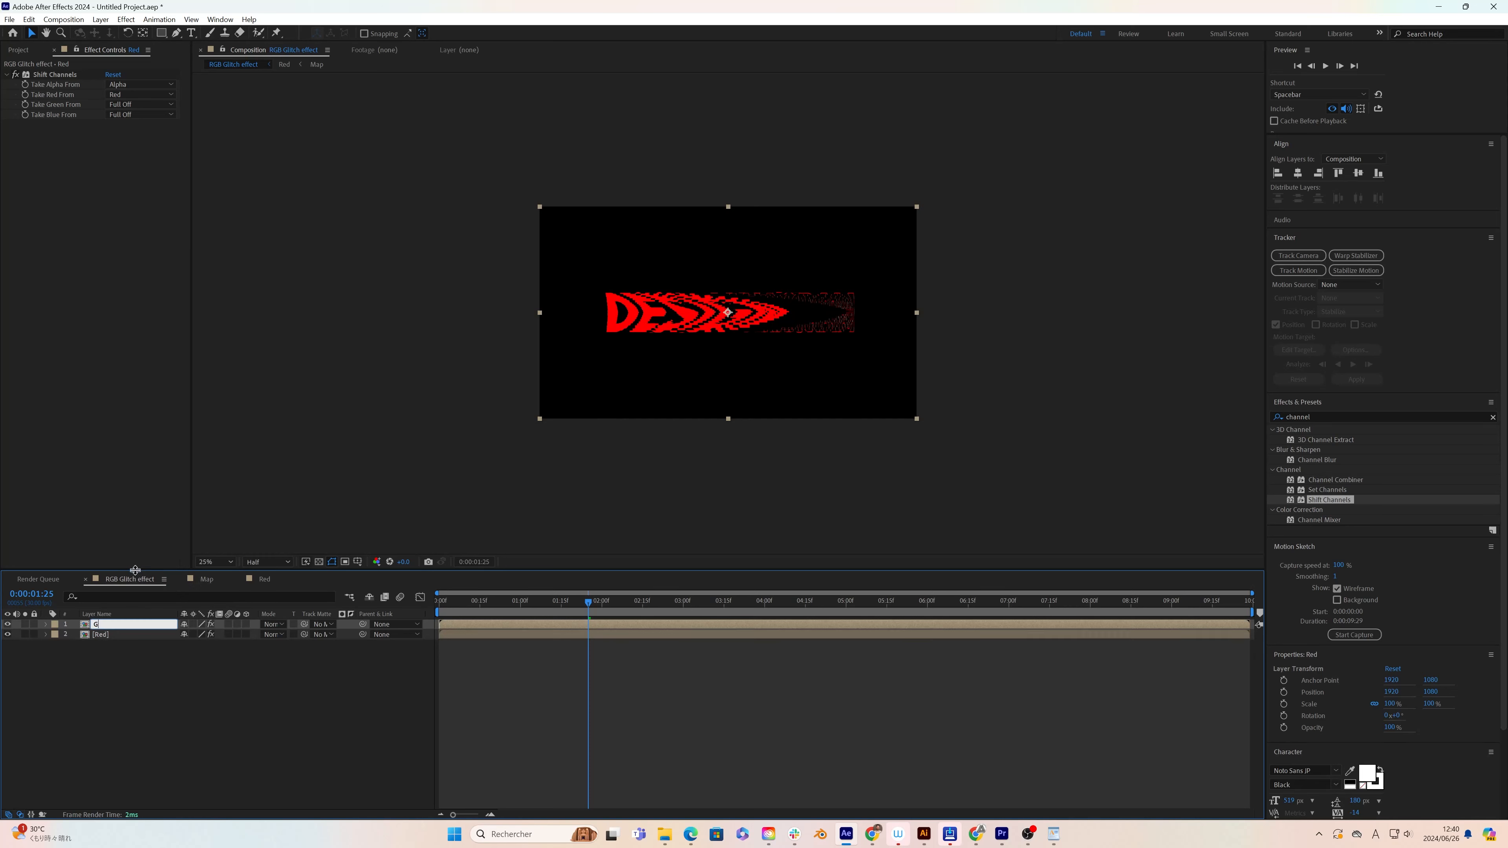
type("Green")
key("Return")
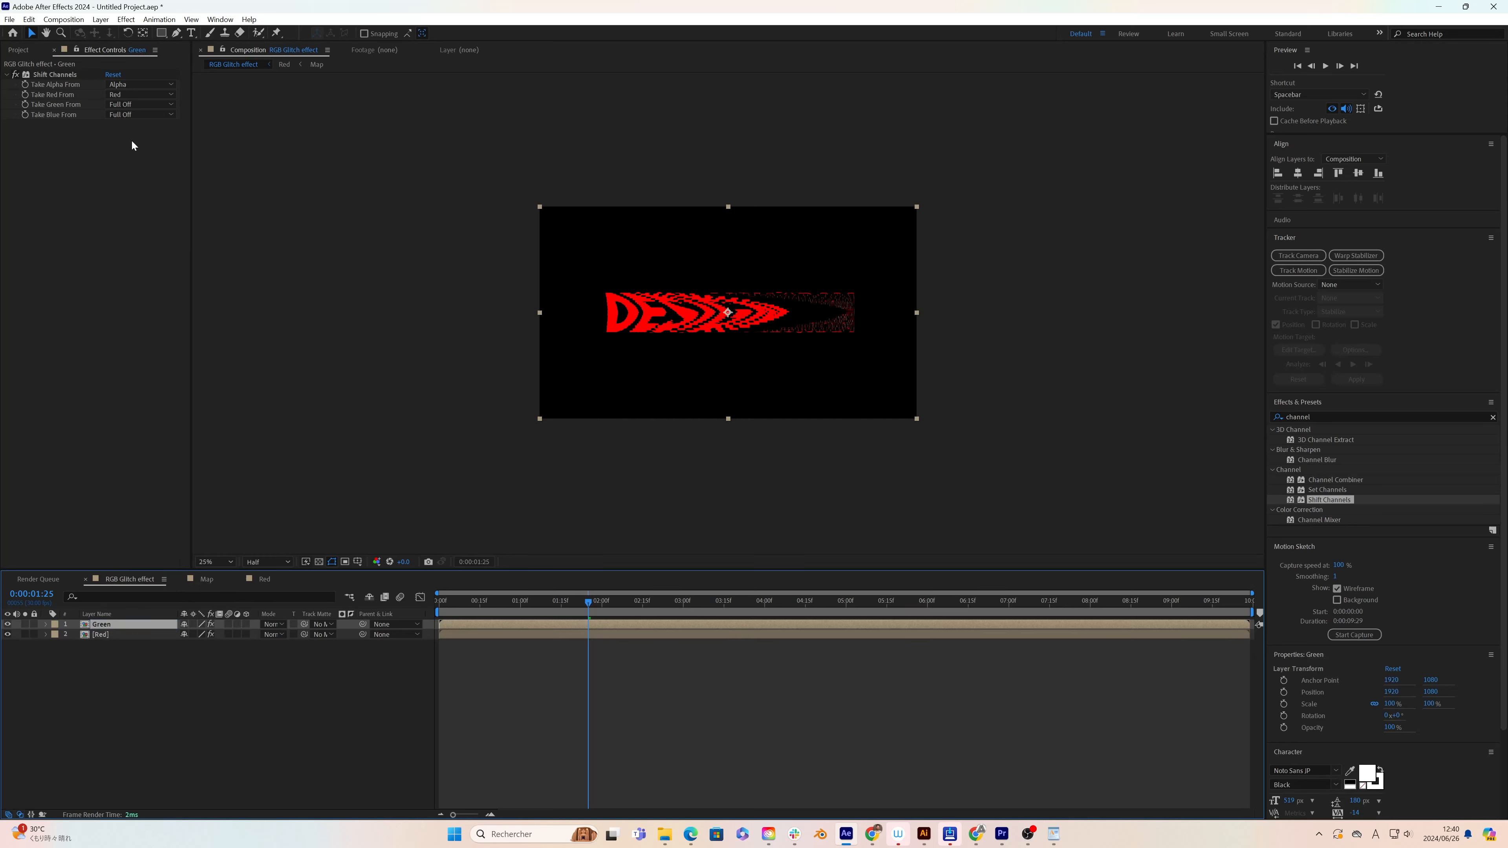
Step: In the Green layer's Shift Channels effect, set Take Green From to Green and Take Red From to Full Off
left_click(139, 105)
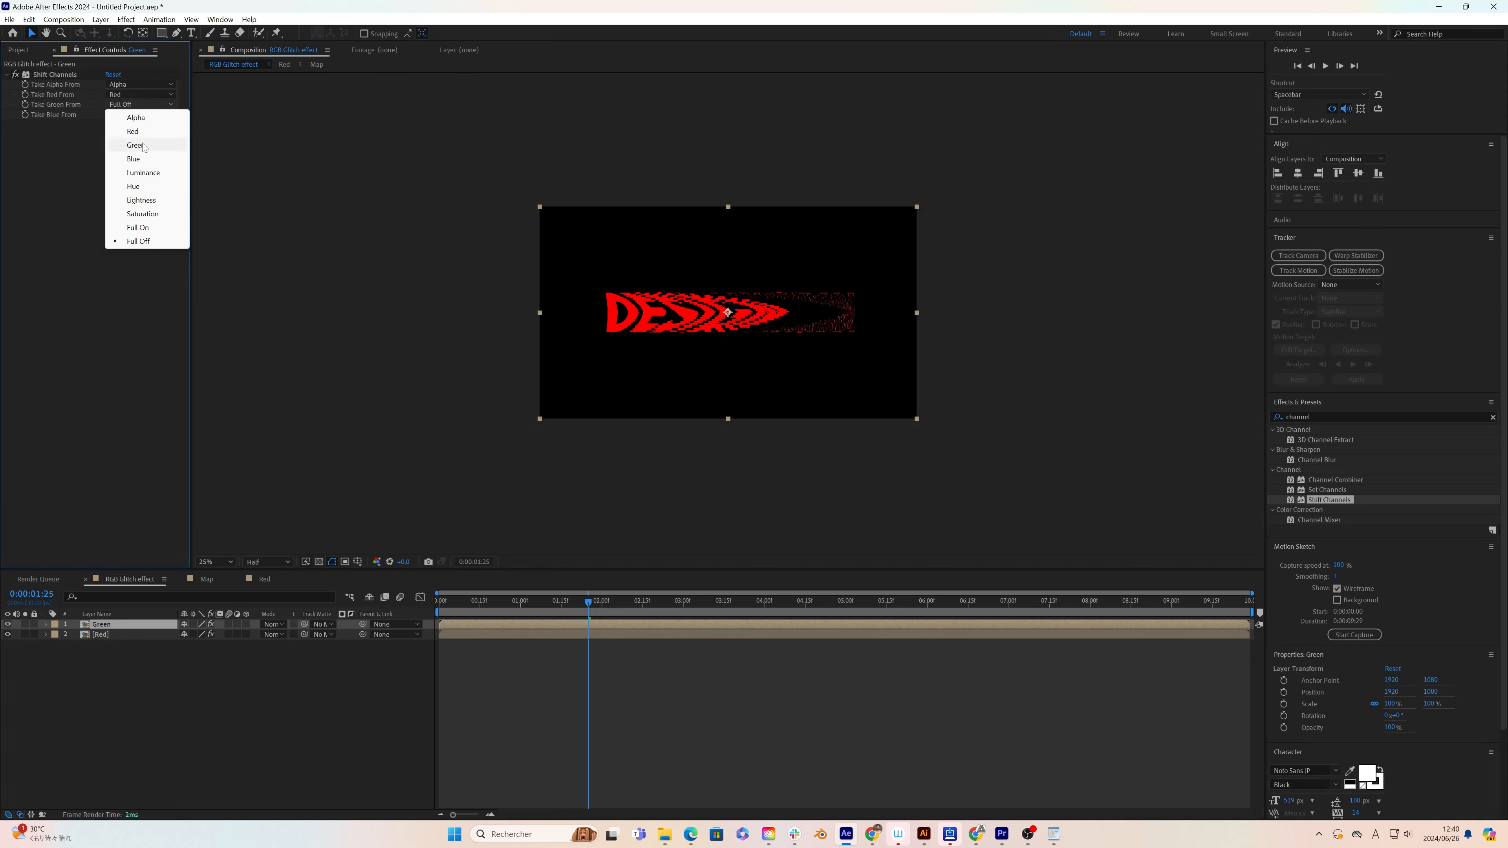
left_click(136, 145)
left_click(137, 96)
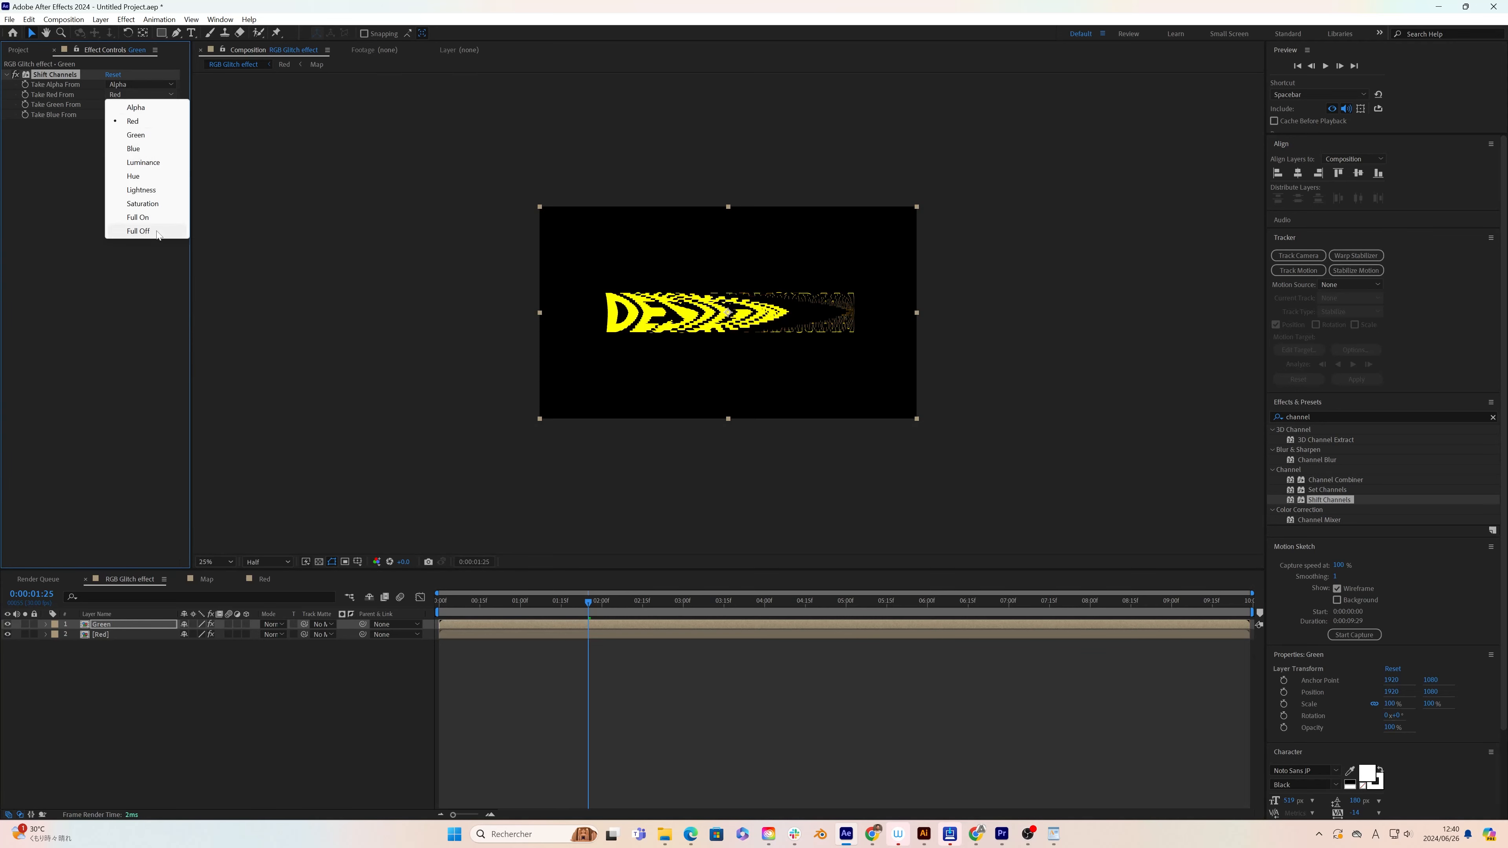
left_click(138, 231)
Step: Duplicate the Green layer and rename the copy Blue
left_click(104, 625)
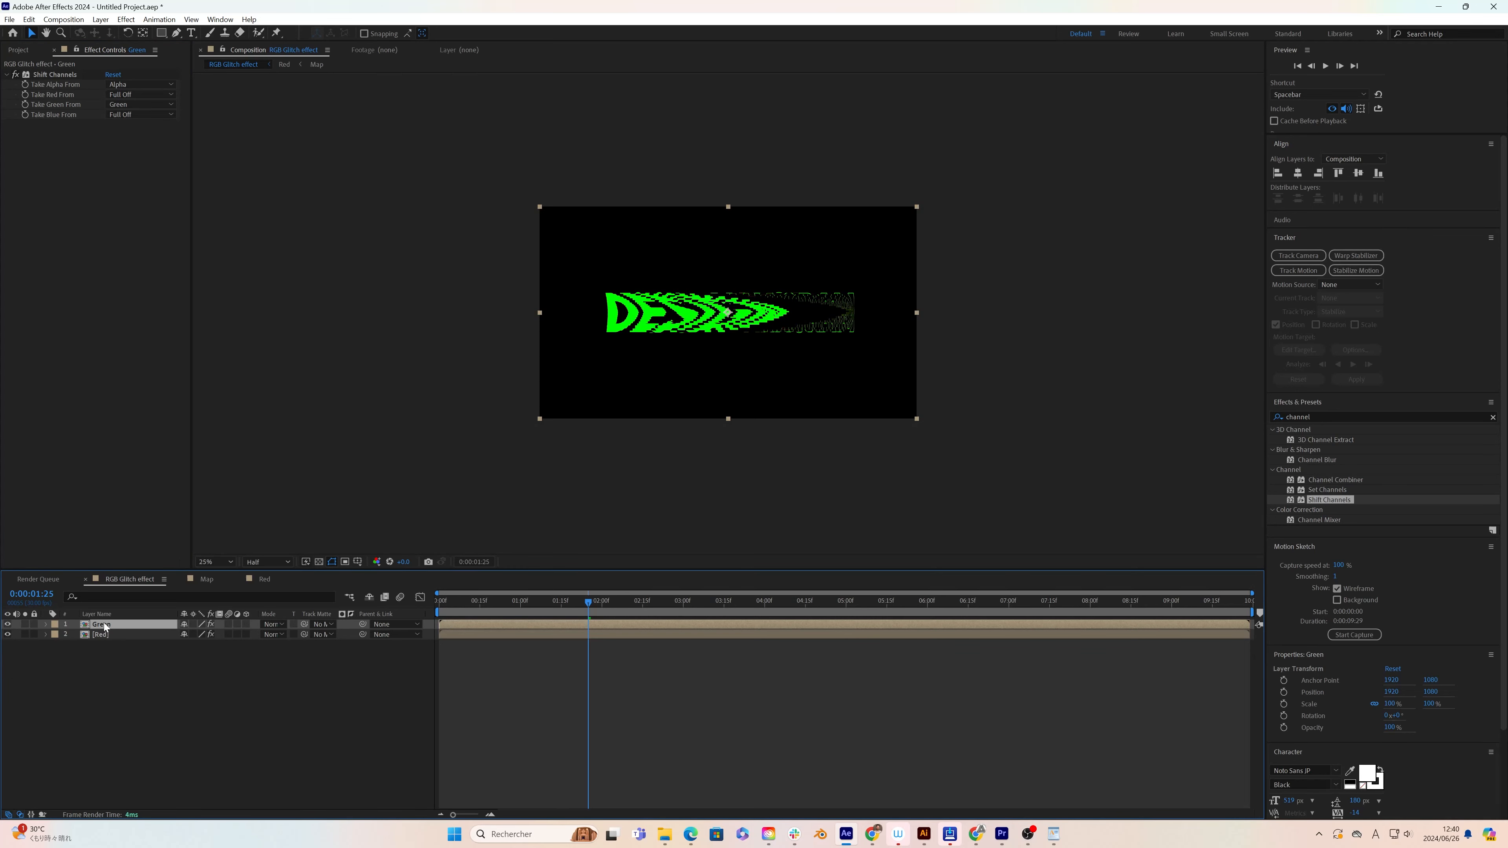
key("ctrl+d")
right_click(106, 628)
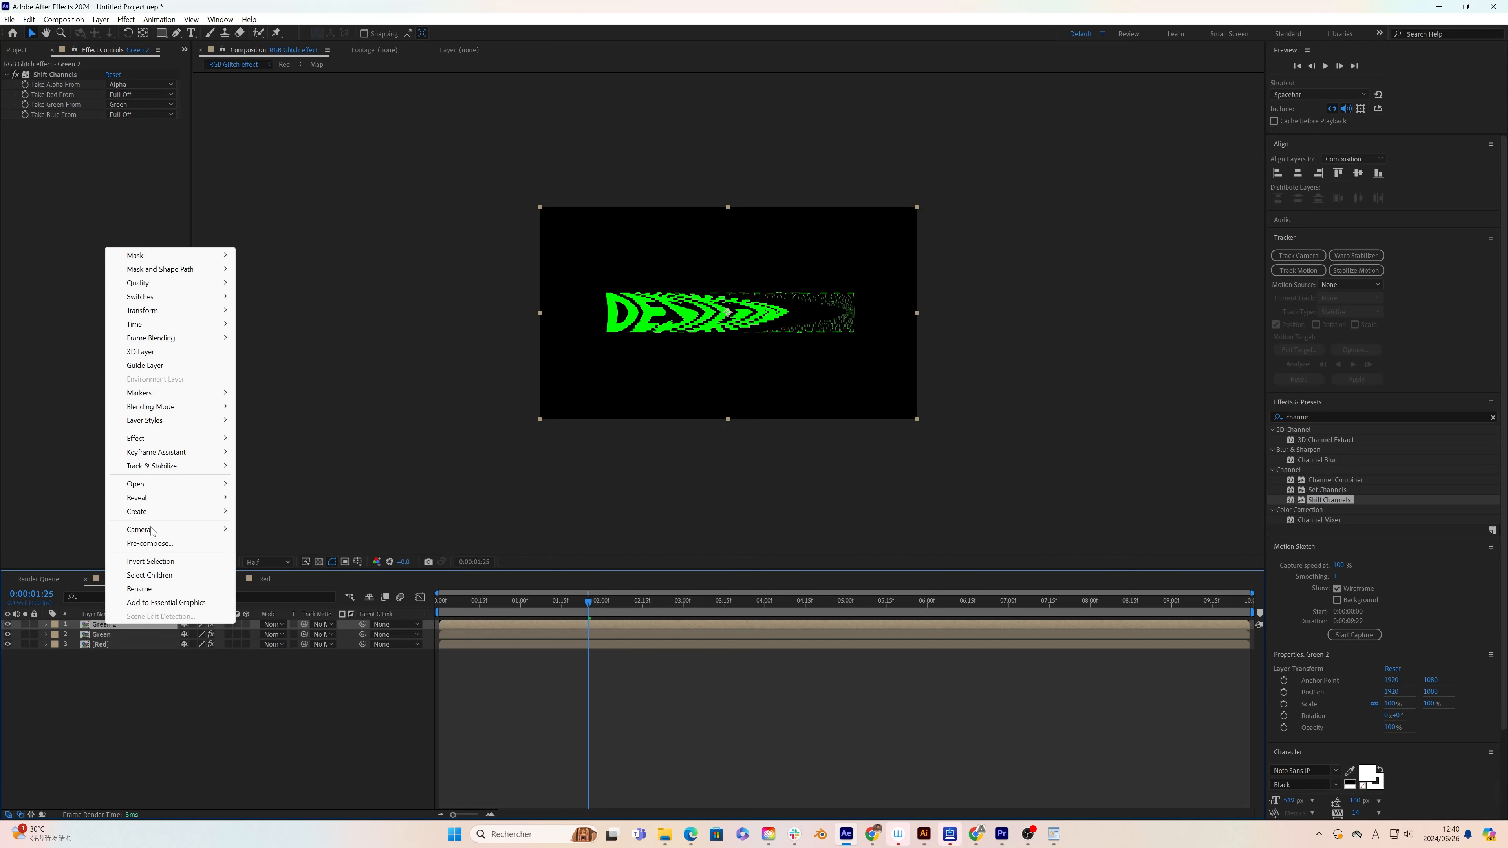
left_click(149, 588)
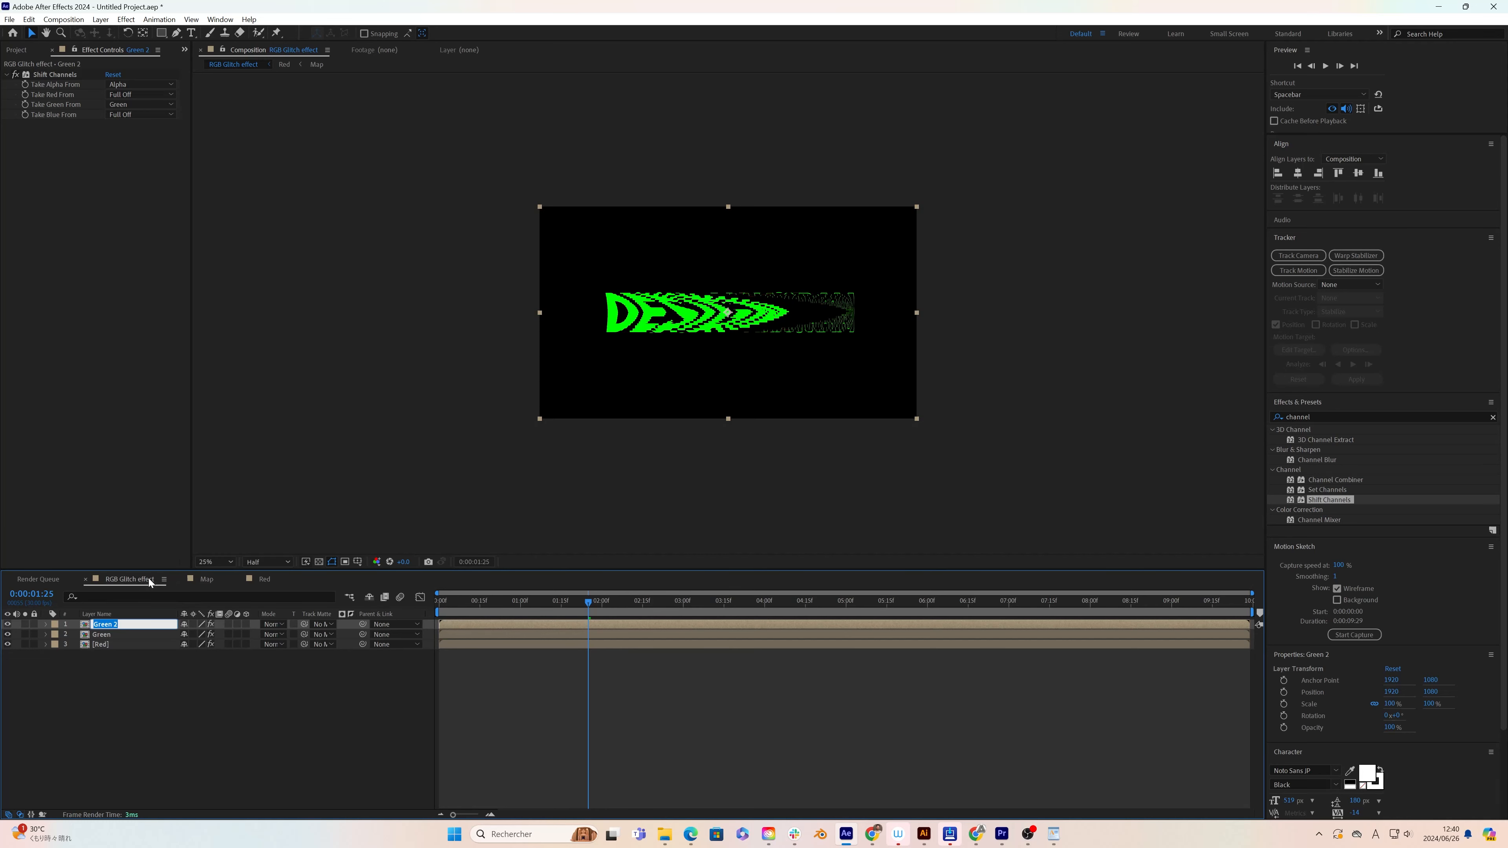
type("Blue")
key("Return")
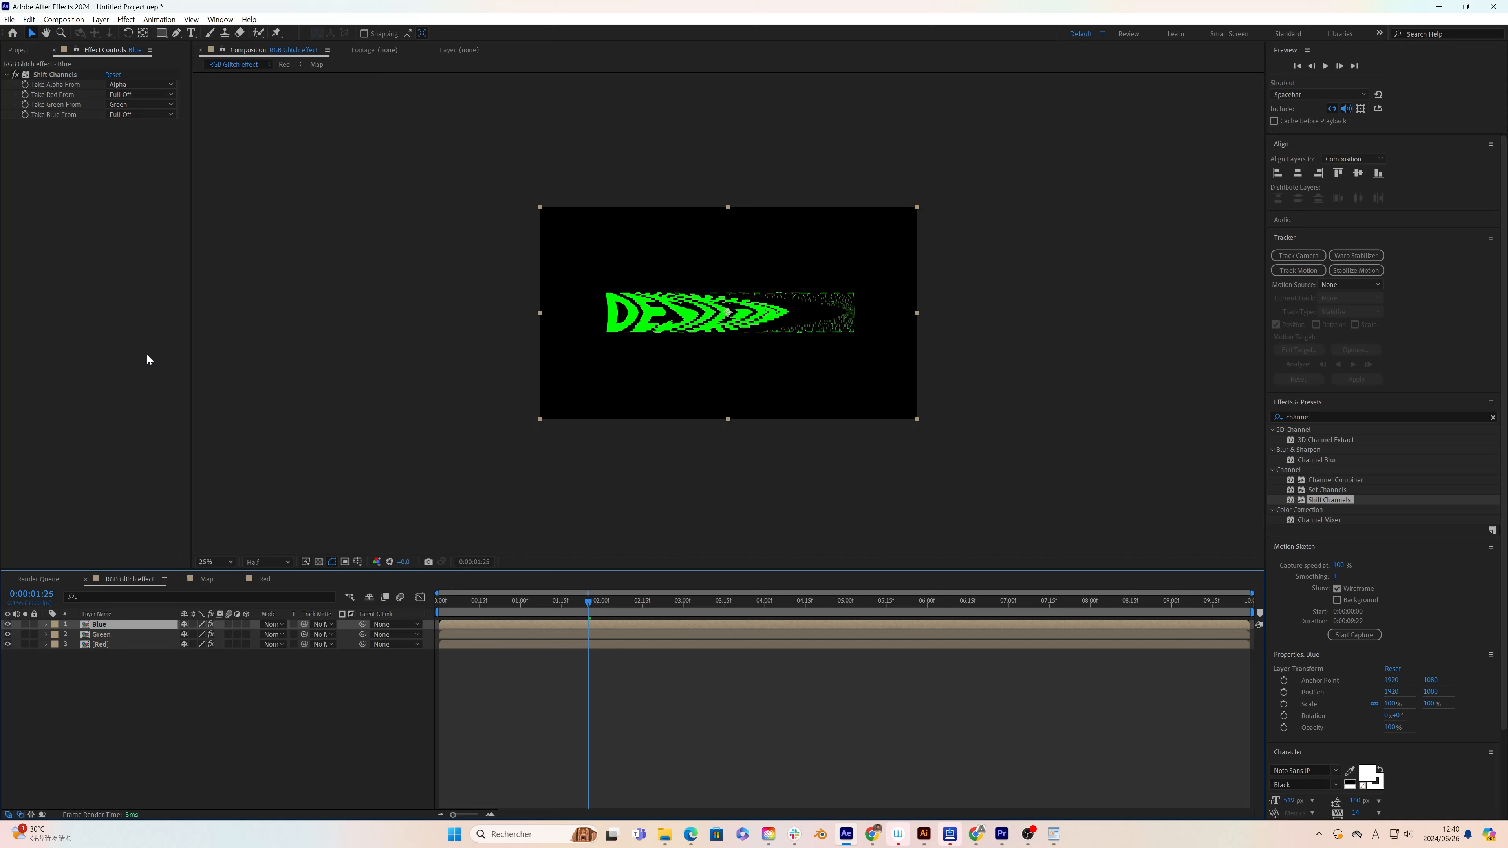
Step: In the Blue layer's Shift Channels effect, set Take Blue From to Blue and Take Green From to Full Off
left_click(134, 114)
left_click(136, 155)
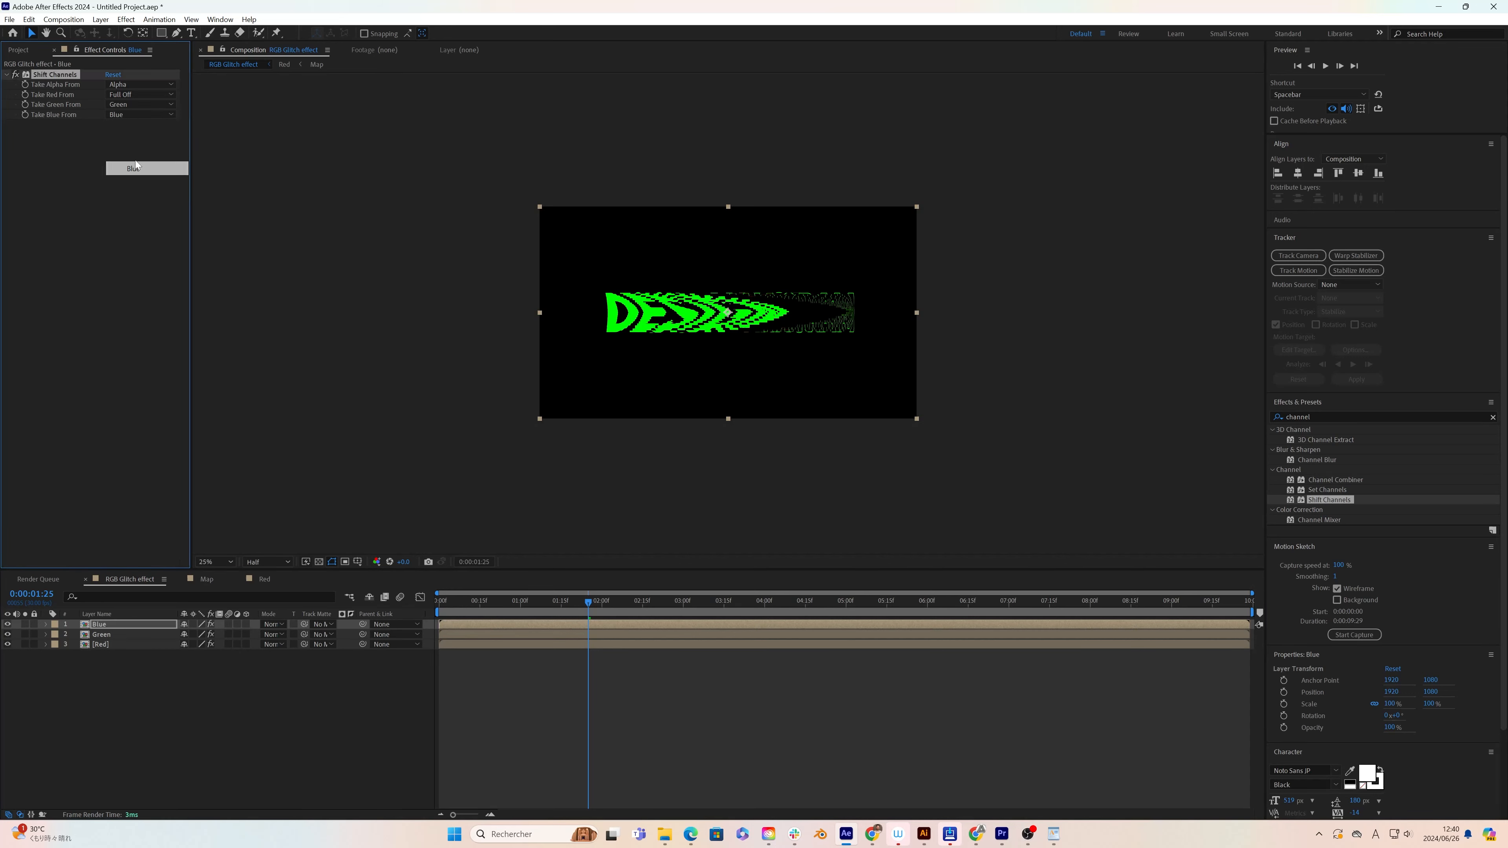
left_click(137, 114)
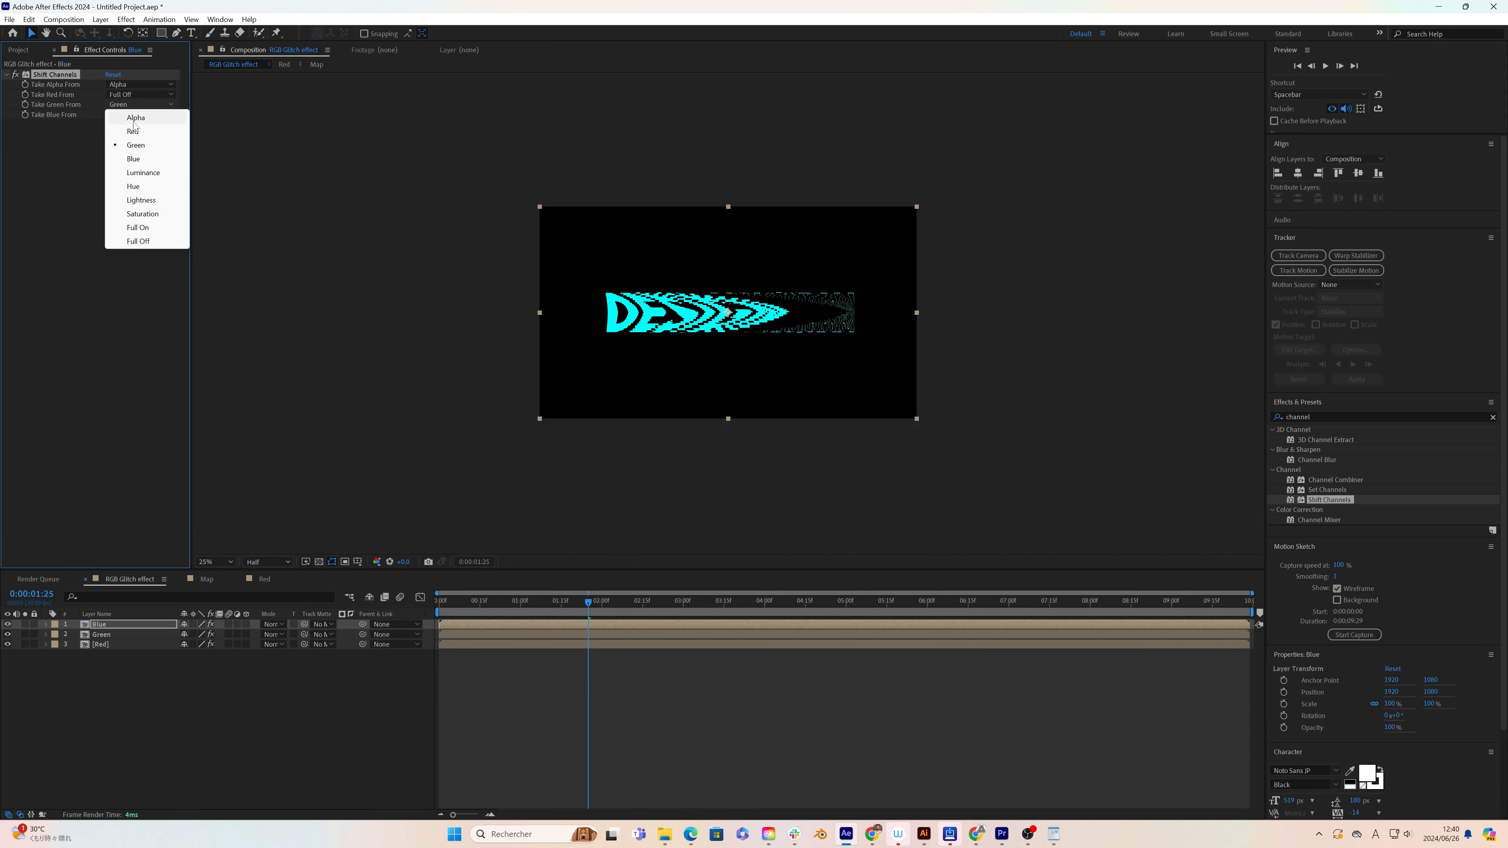
left_click(140, 241)
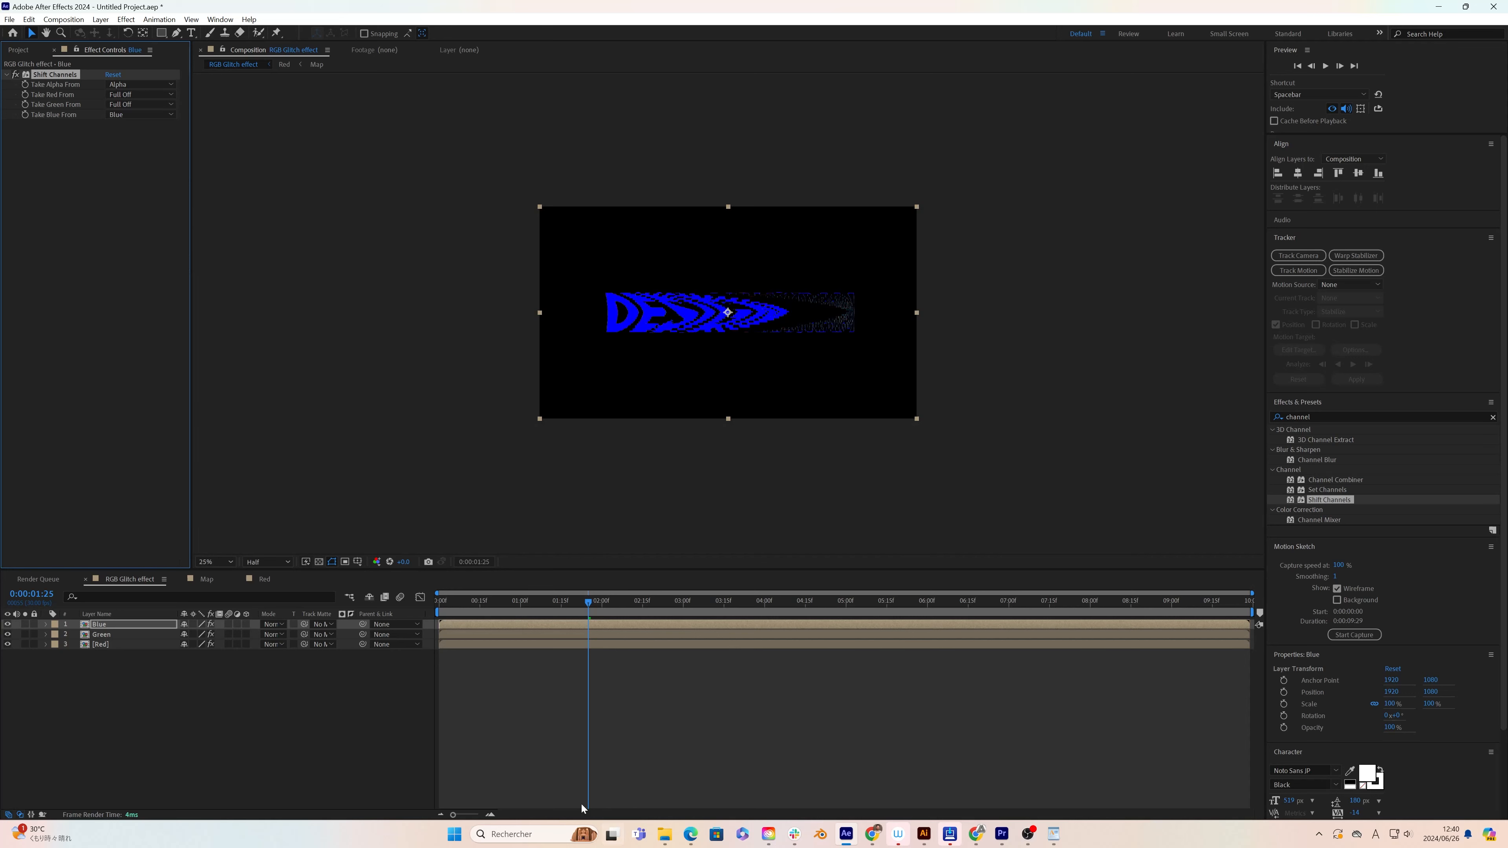
Step: Offset the start of the Green layer by one frame and the Blue layer by two frames in the timeline
left_click(492, 815)
left_click(492, 815)
left_click(492, 815)
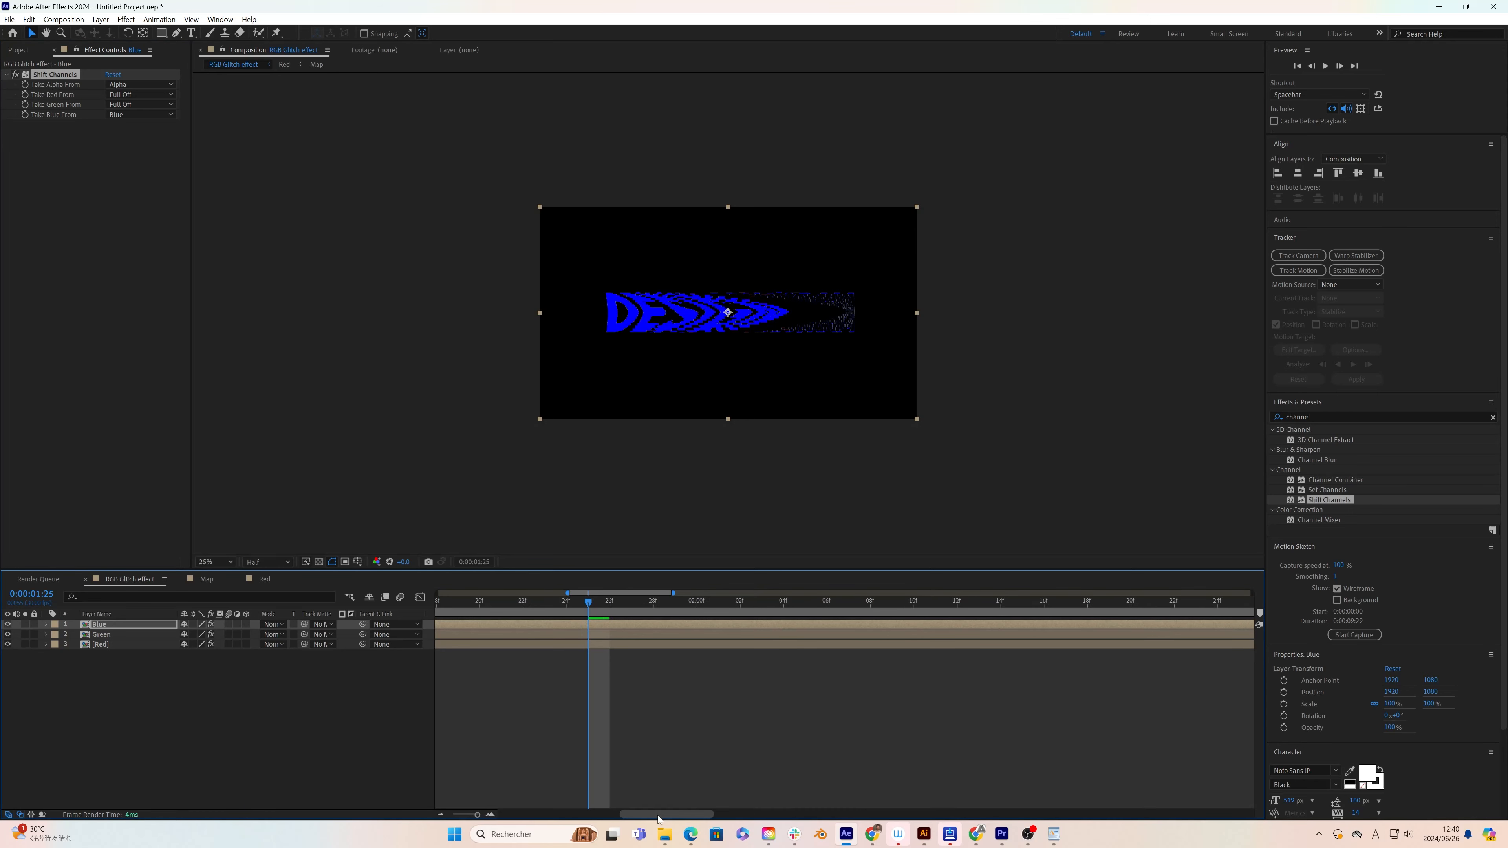
left_click_drag(636, 816, 511, 814)
left_click(477, 710)
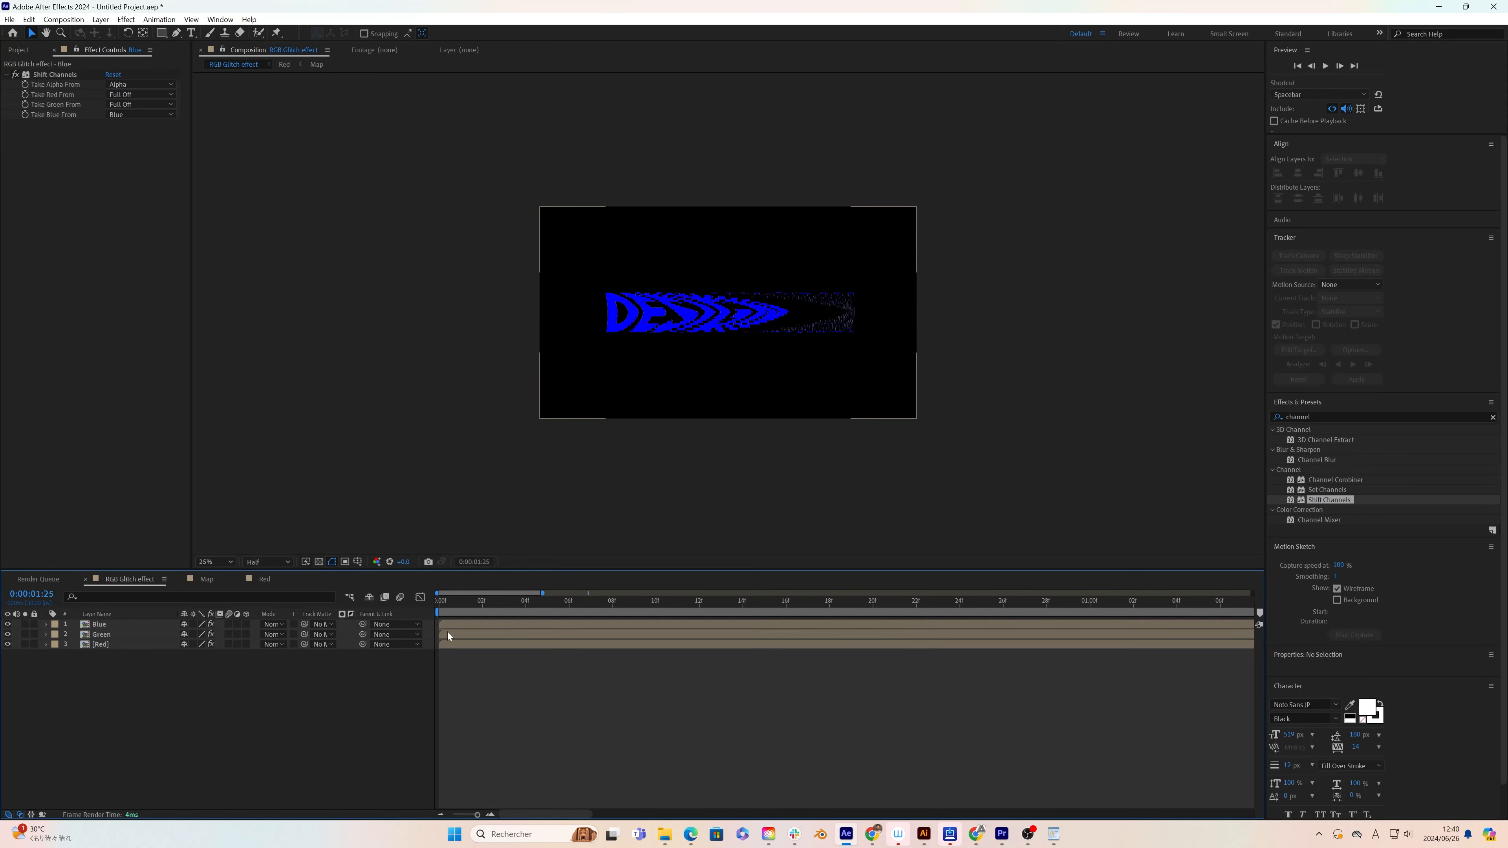
left_click(446, 634)
left_click_drag(456, 635, 495, 626)
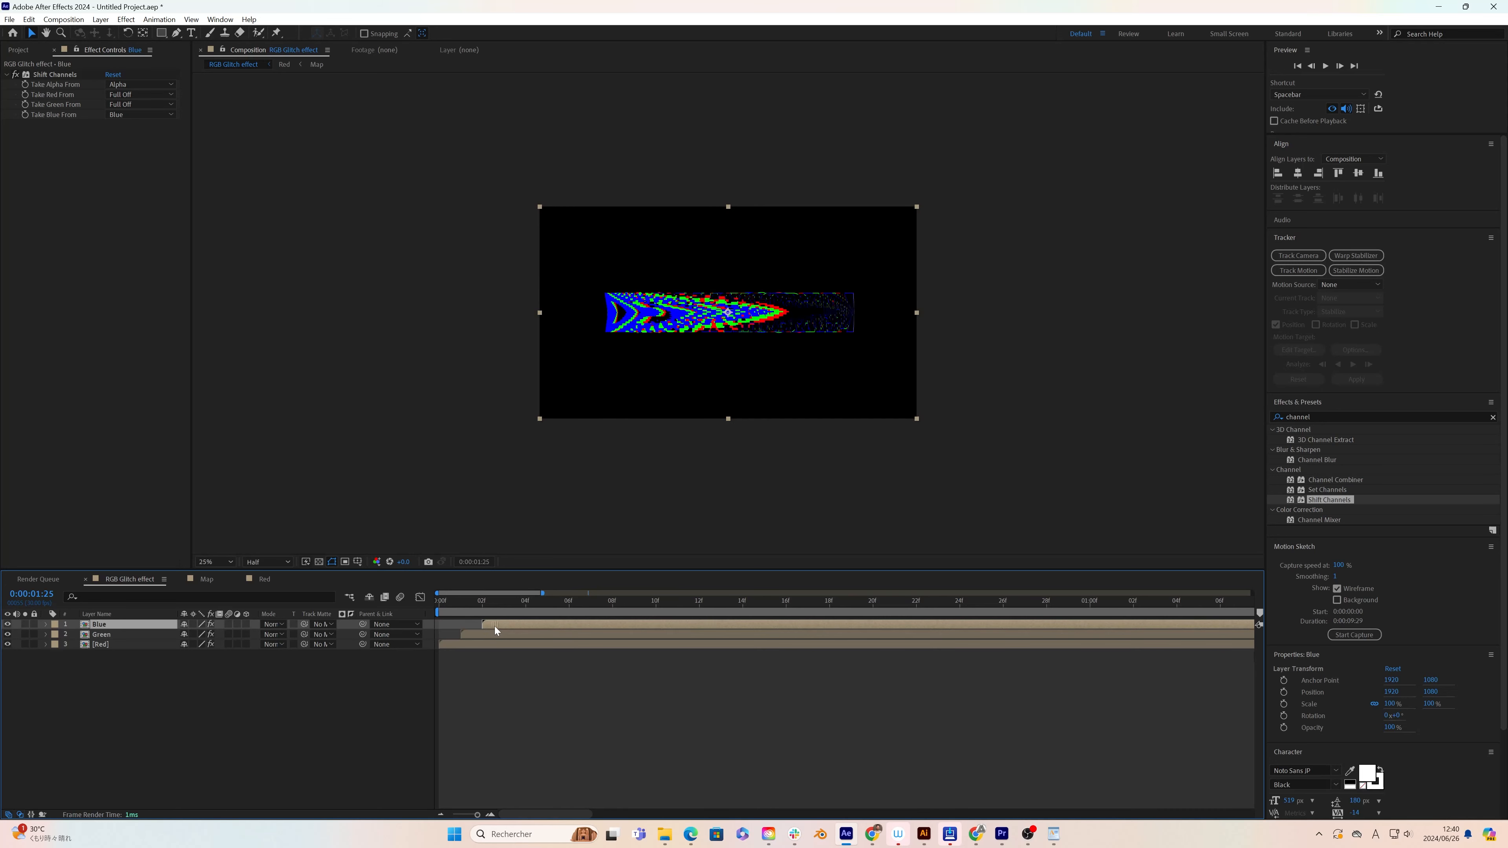
left_click(479, 700)
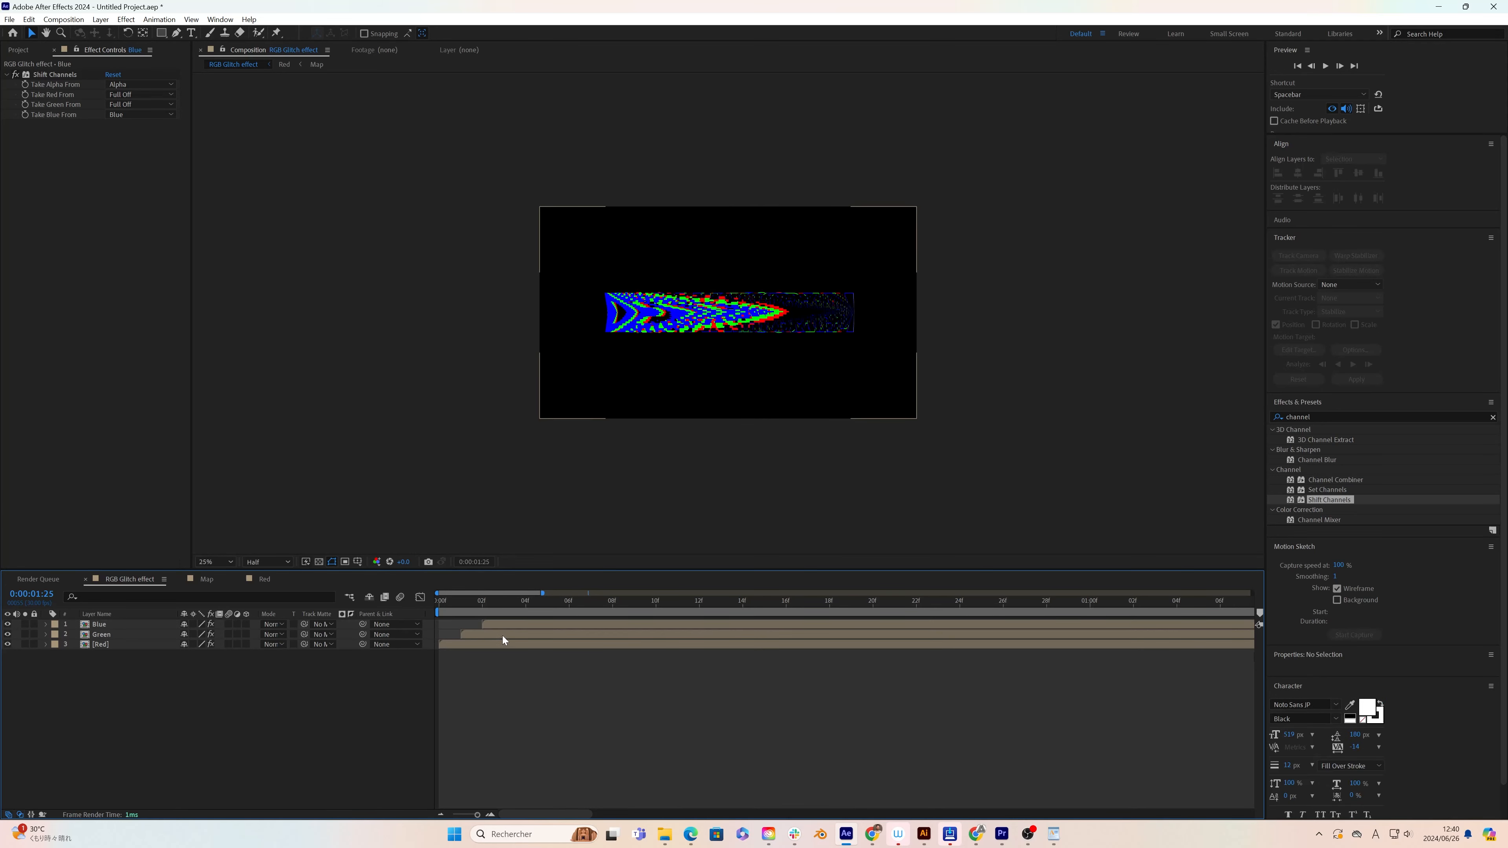
Step: Set the blending mode of the Blue and Green layers to Add
left_click(506, 624)
left_click(498, 633, "shift")
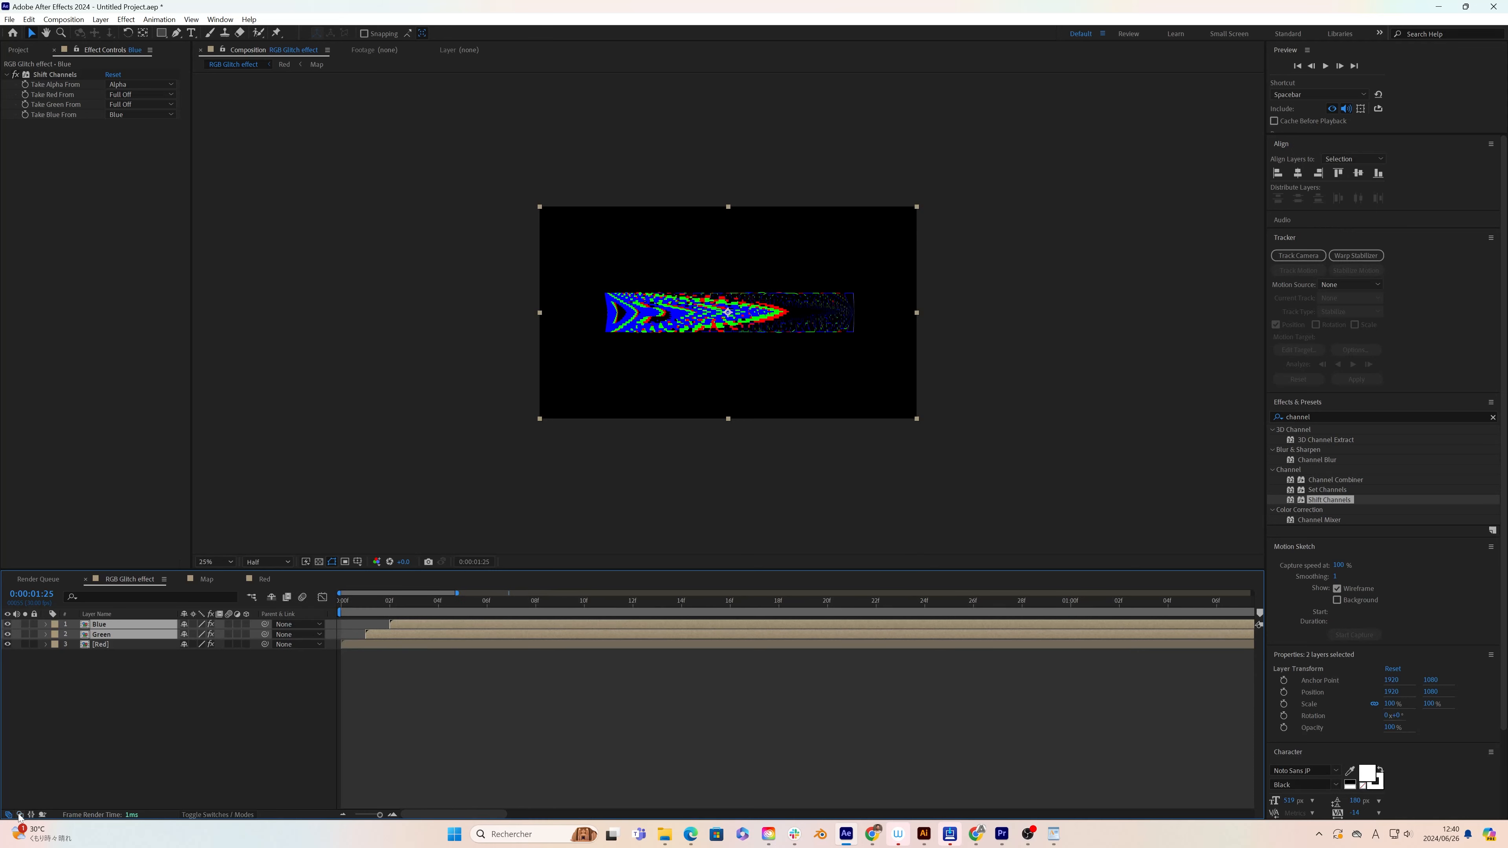
left_click(272, 624)
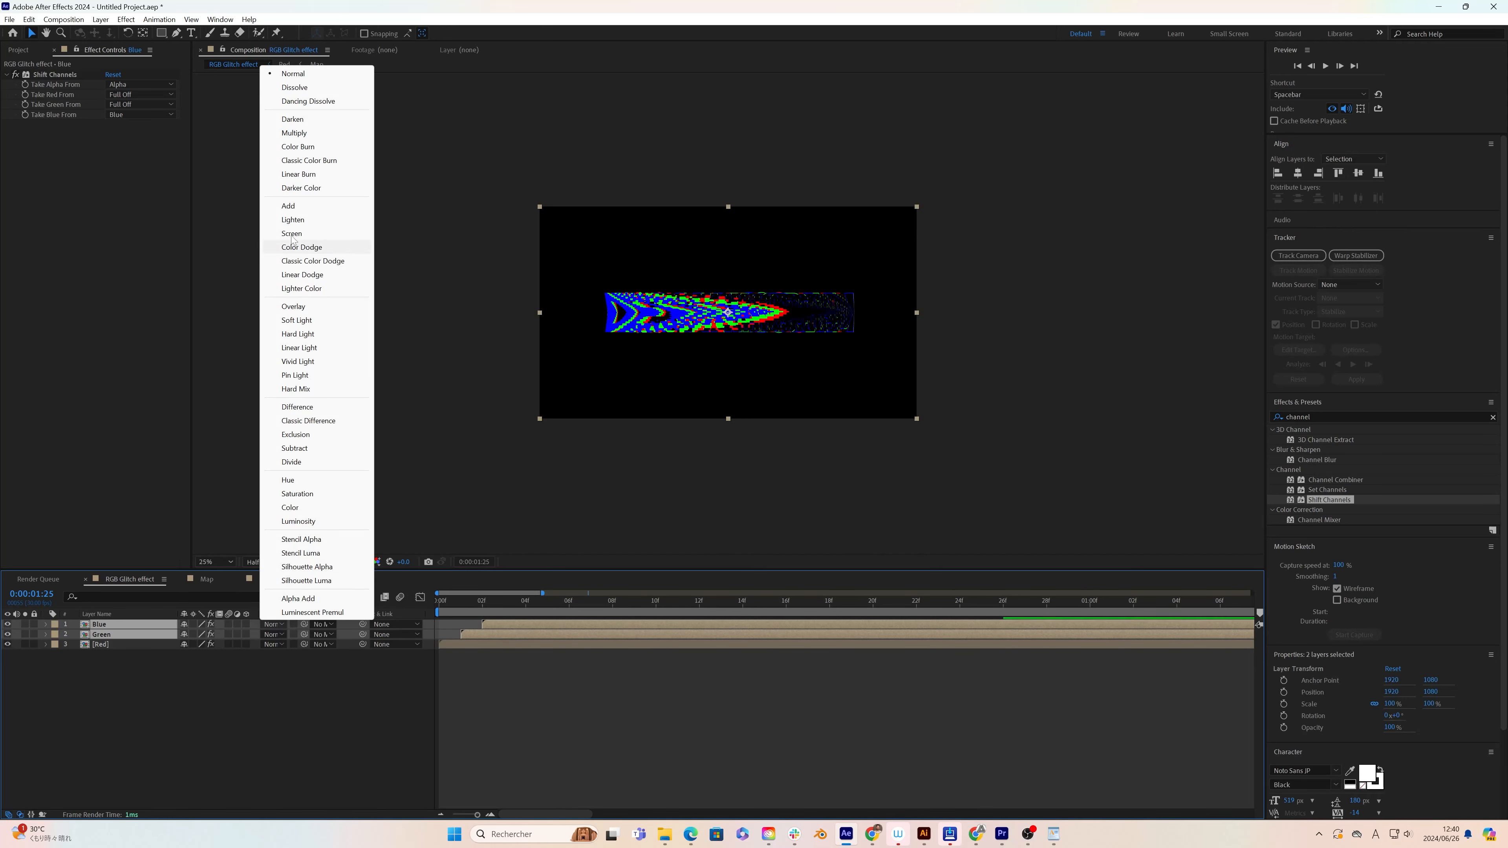
left_click(291, 206)
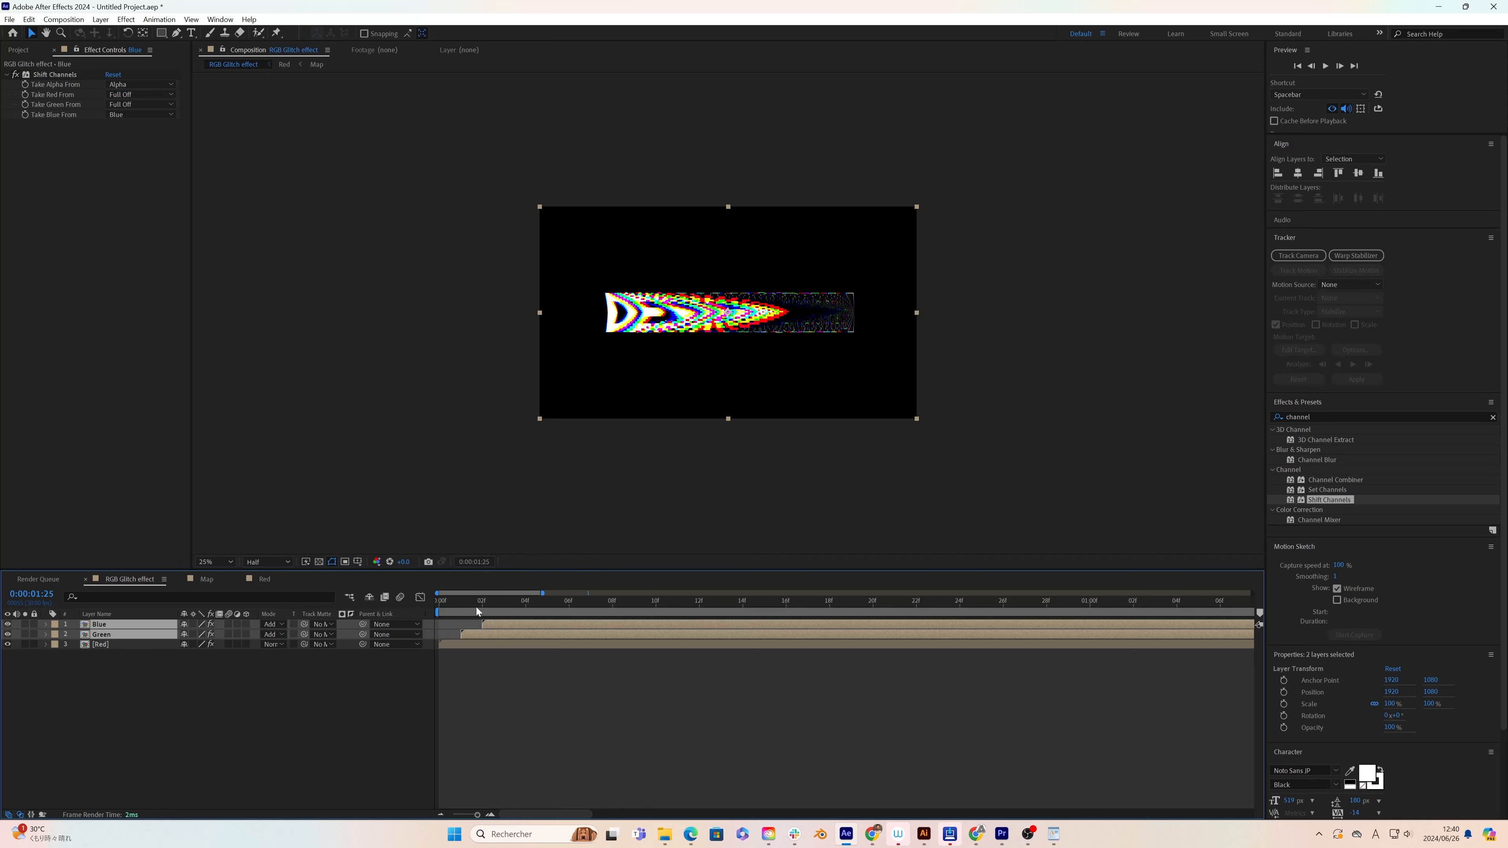
Step: Play the RGB Glitch effect composition from its first frame to check the color separation
left_click_drag(477, 605, 440, 606)
key("space")
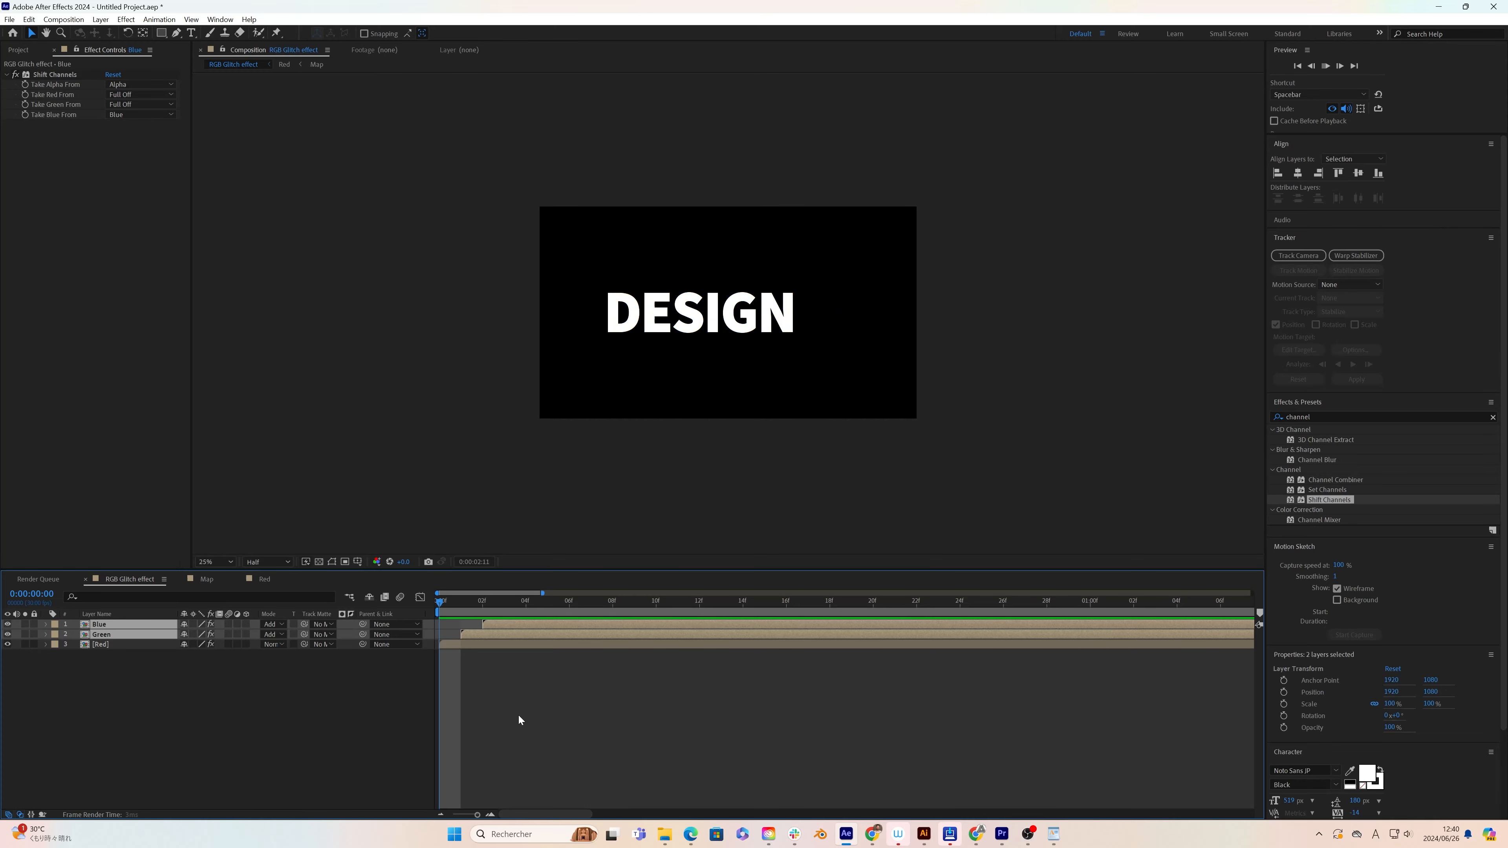
key("space")
left_click(442, 814)
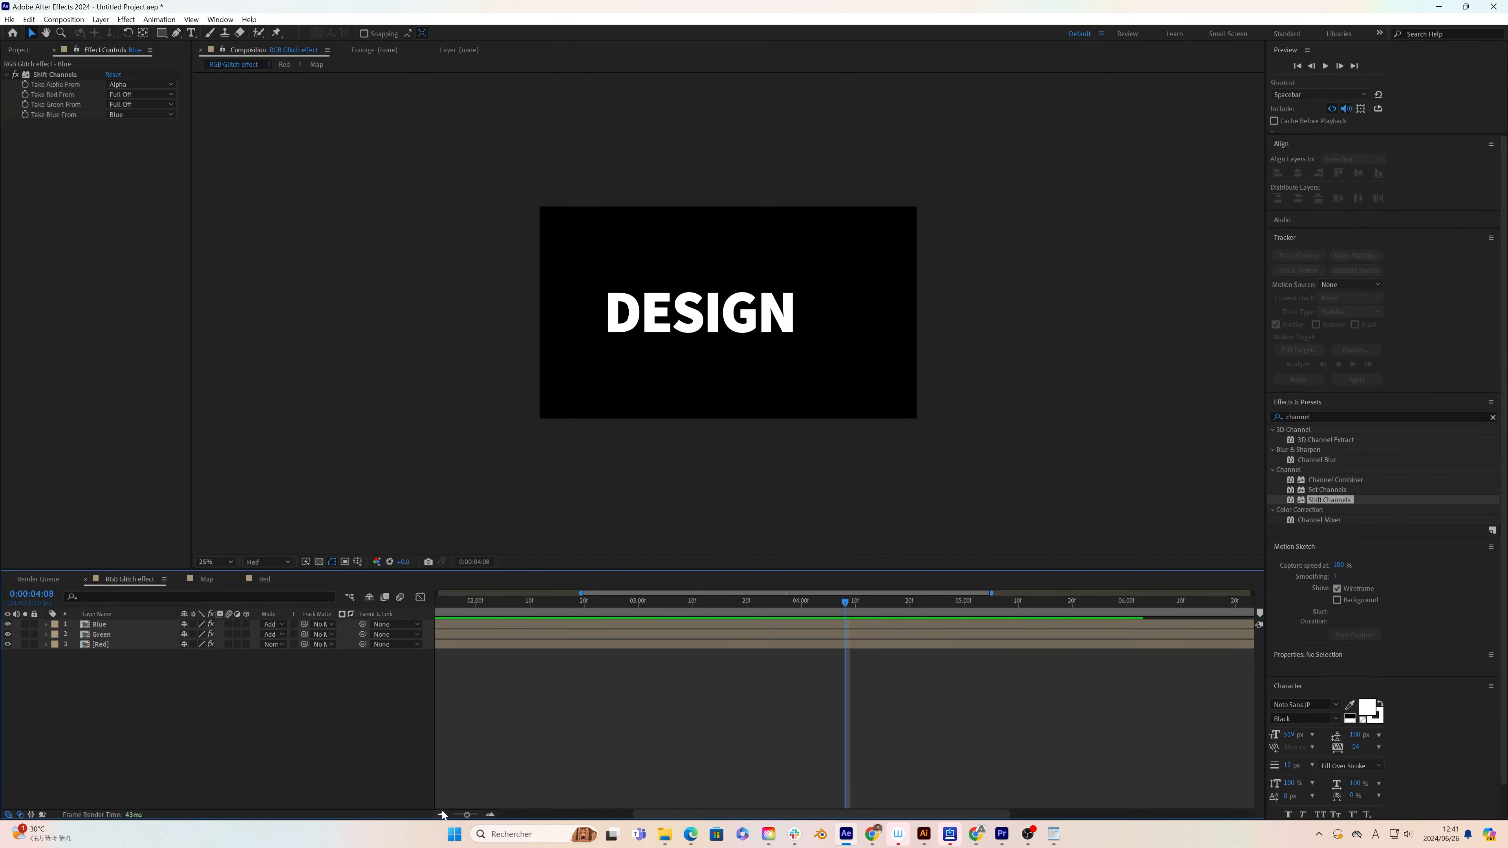
left_click(442, 814)
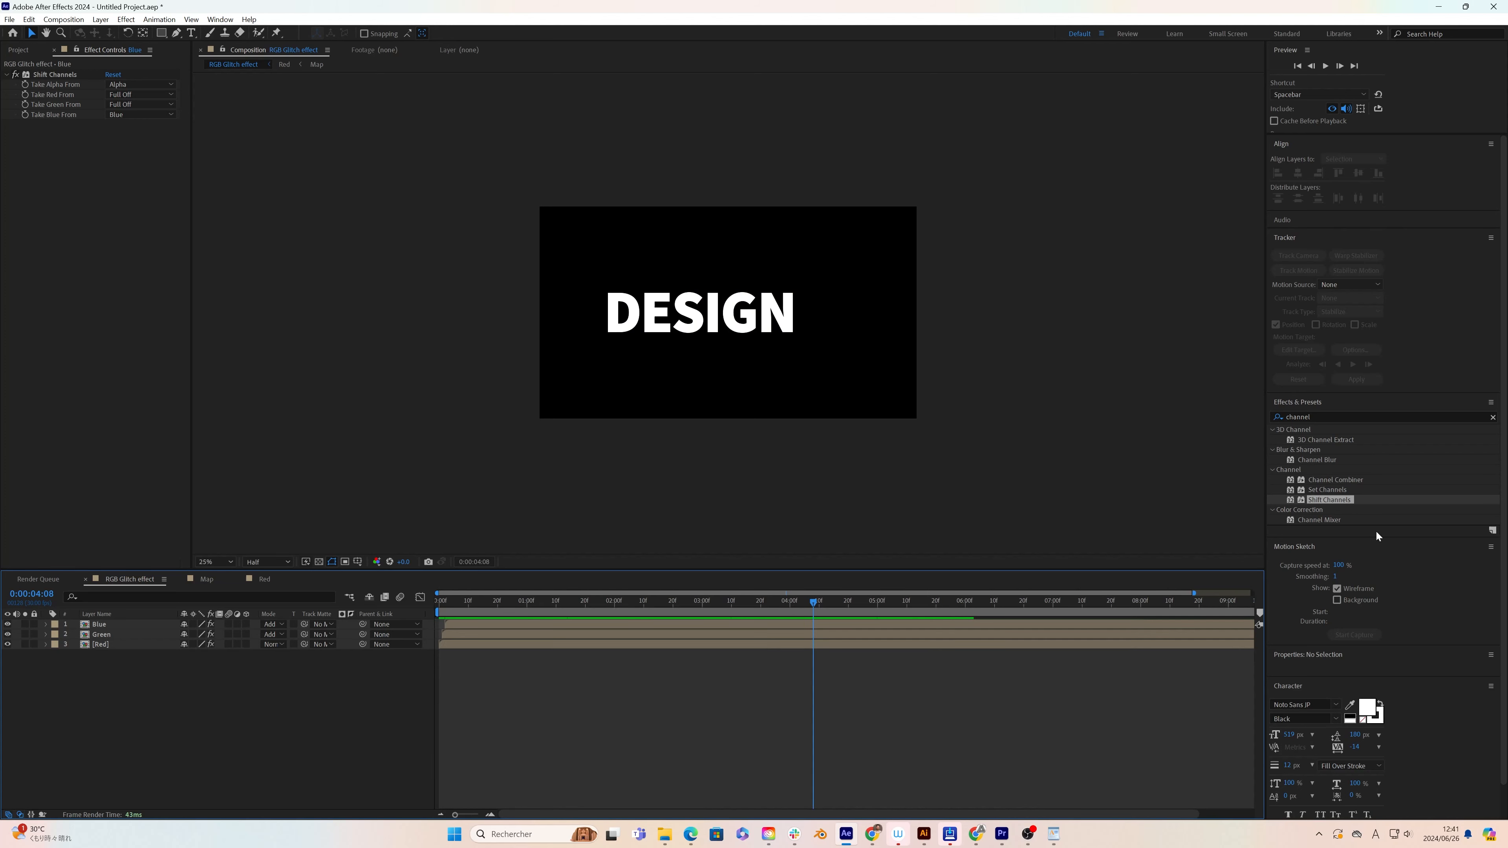
Step: Apply the Stylize Glow effect to the Blue layer and set its Glow Radius to 20
left_click(1320, 416)
type("glow")
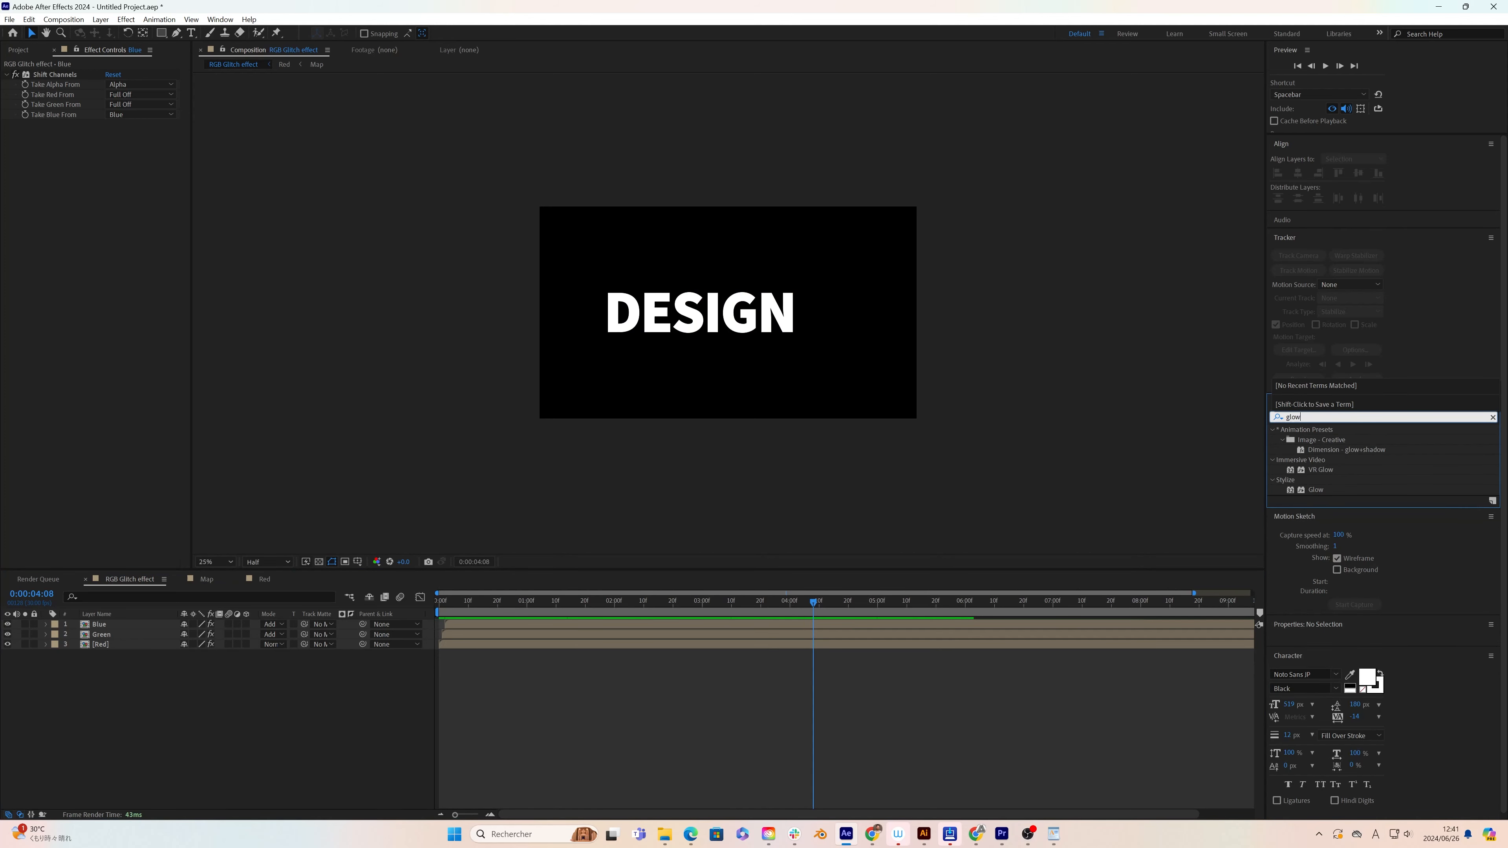
key("Return")
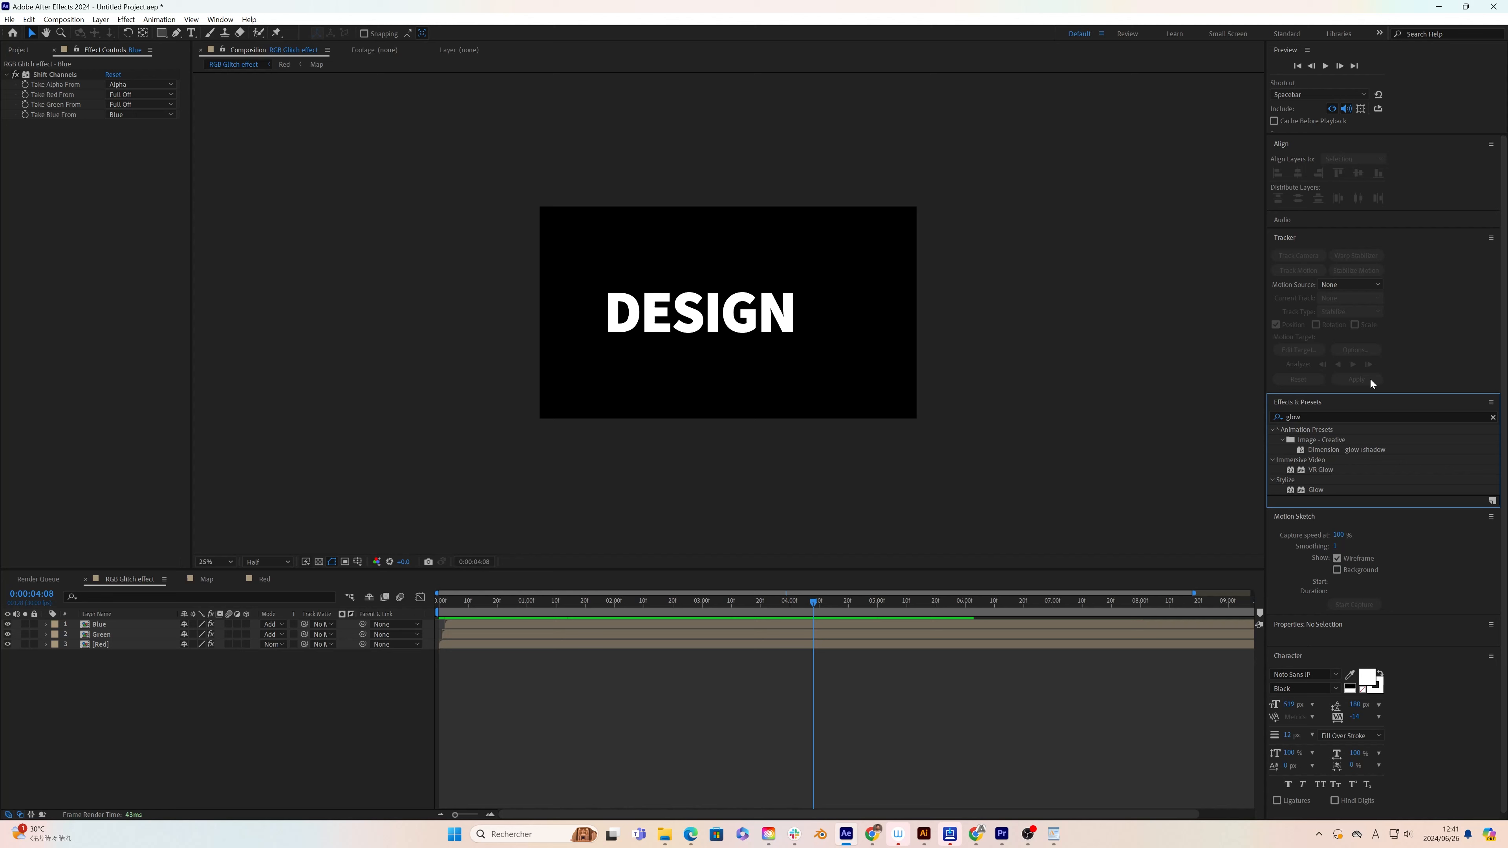
left_click_drag(1319, 490, 117, 625)
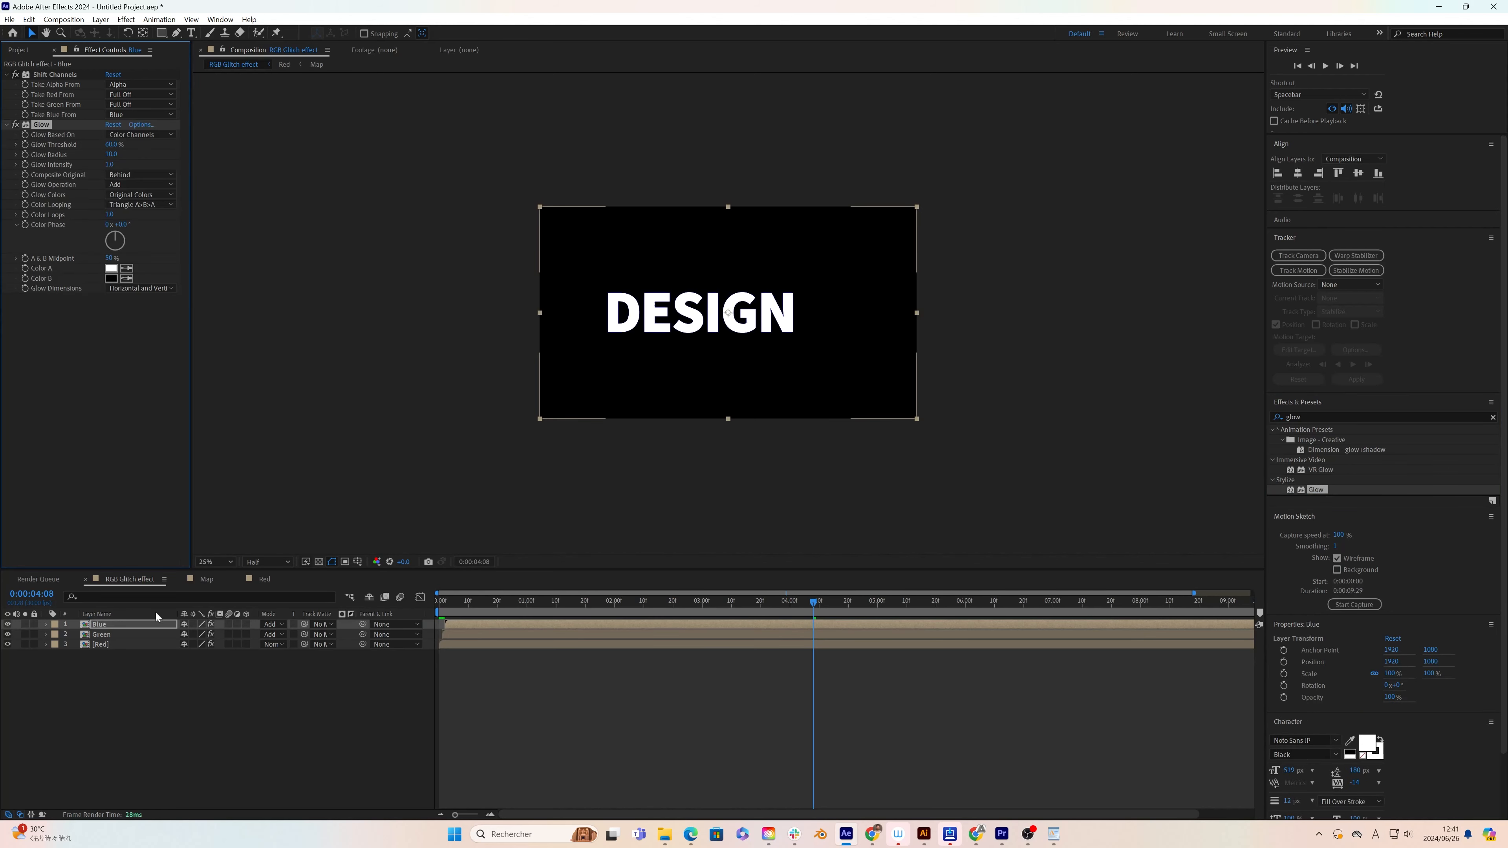
left_click(112, 154)
type("2")
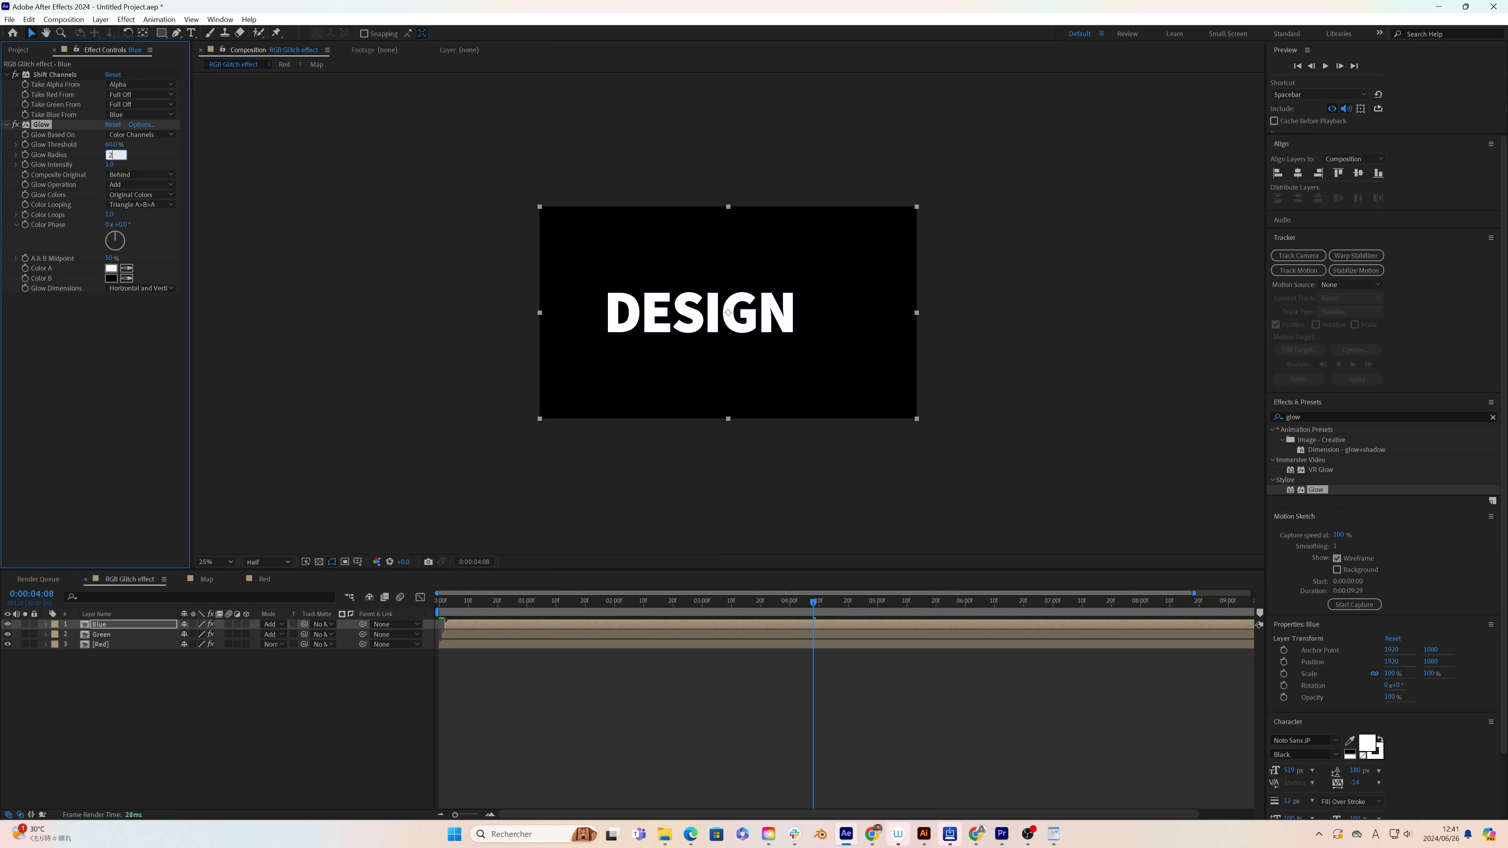
type("0")
key("Return")
Step: Paste the Blue layer's Glow effect onto the Green and Red layers and scrub back through the timeline to check it
left_click(102, 636)
key("ctrl+v")
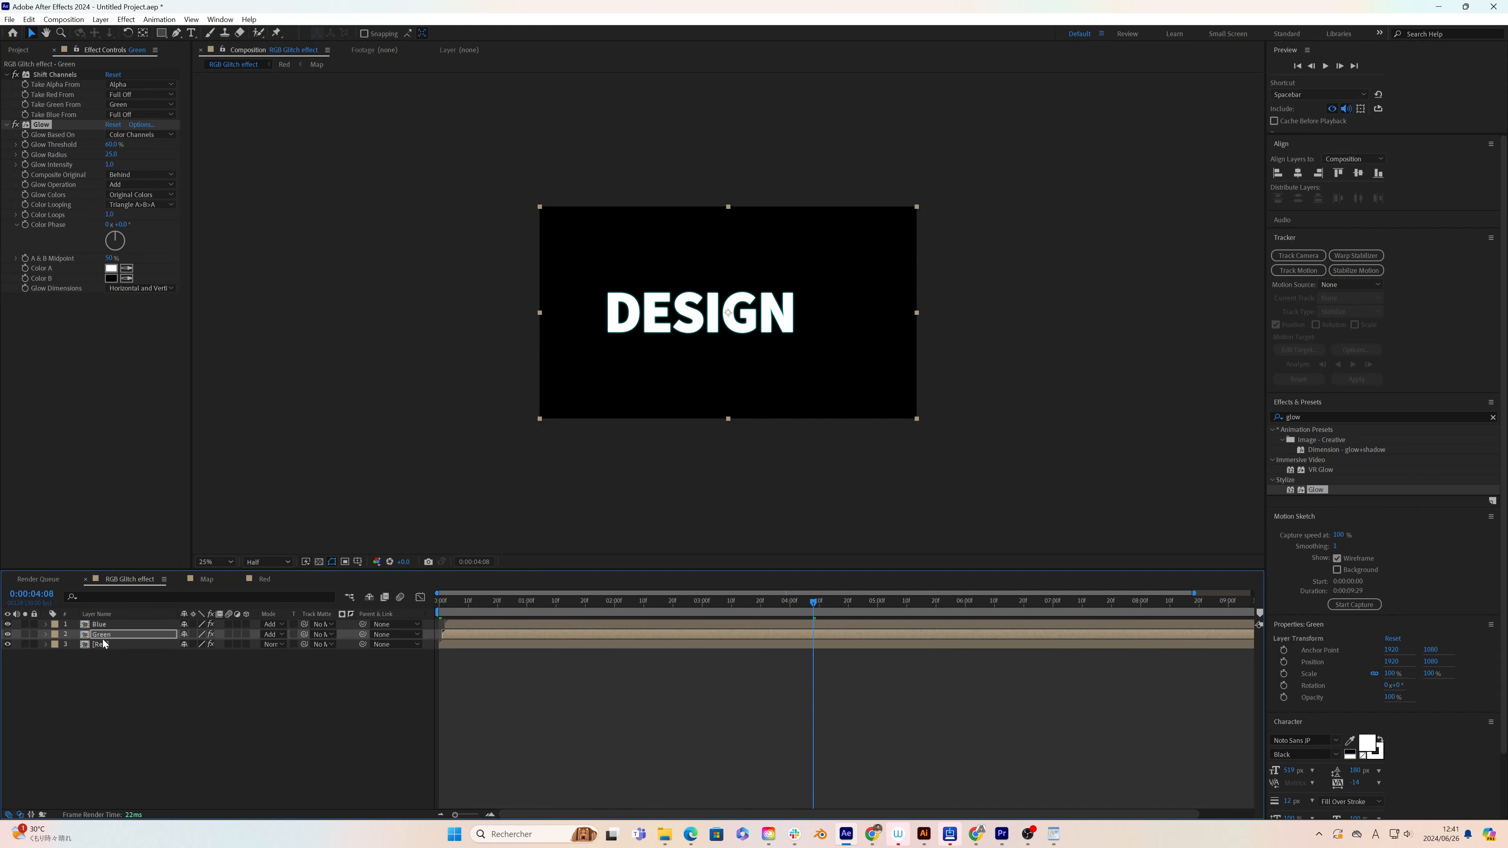
left_click(103, 643)
key("ctrl+v")
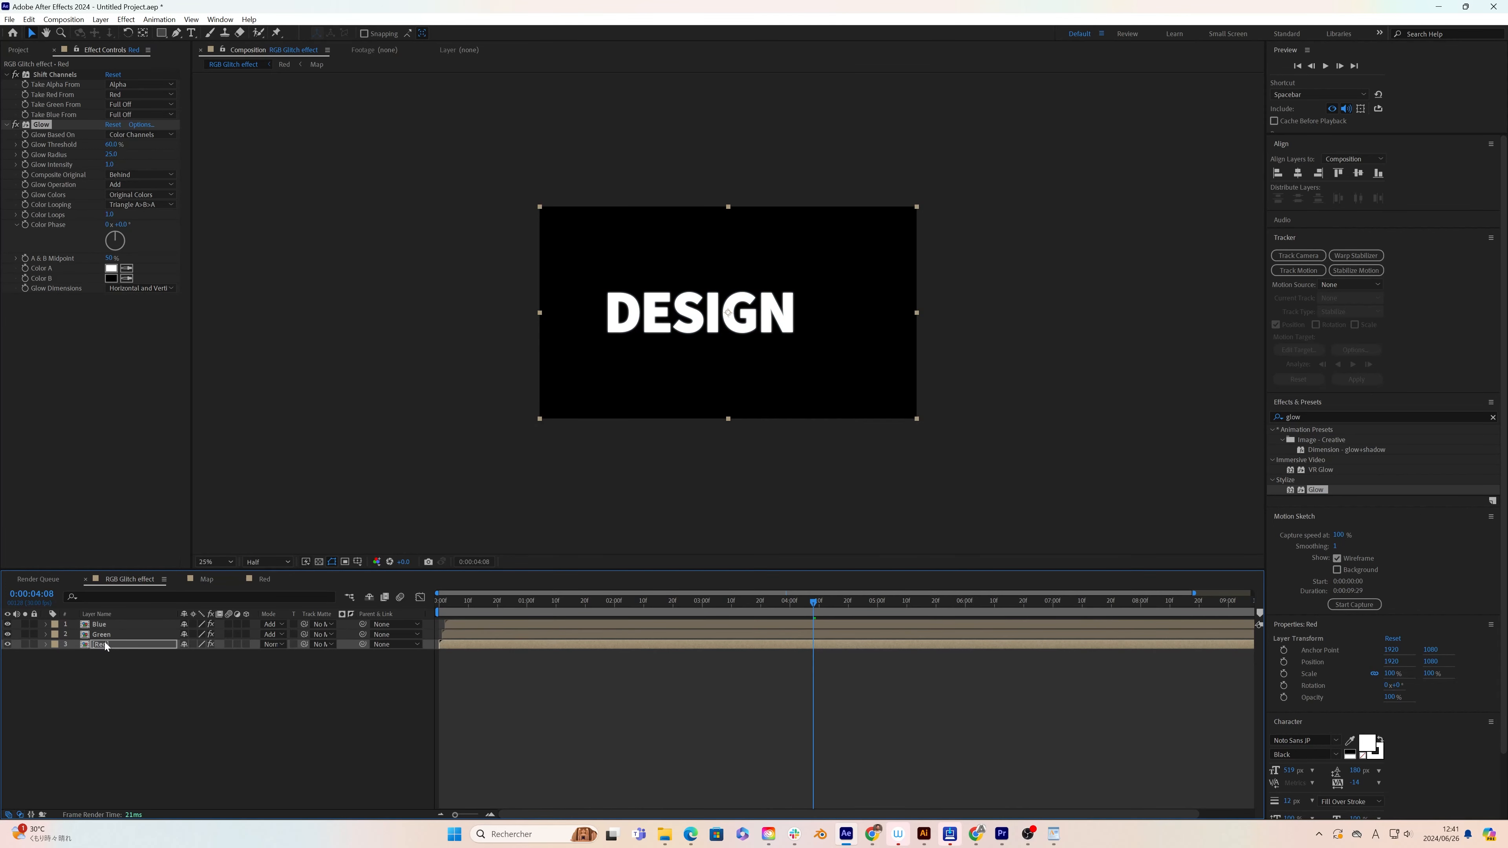
left_click_drag(813, 604, 699, 616)
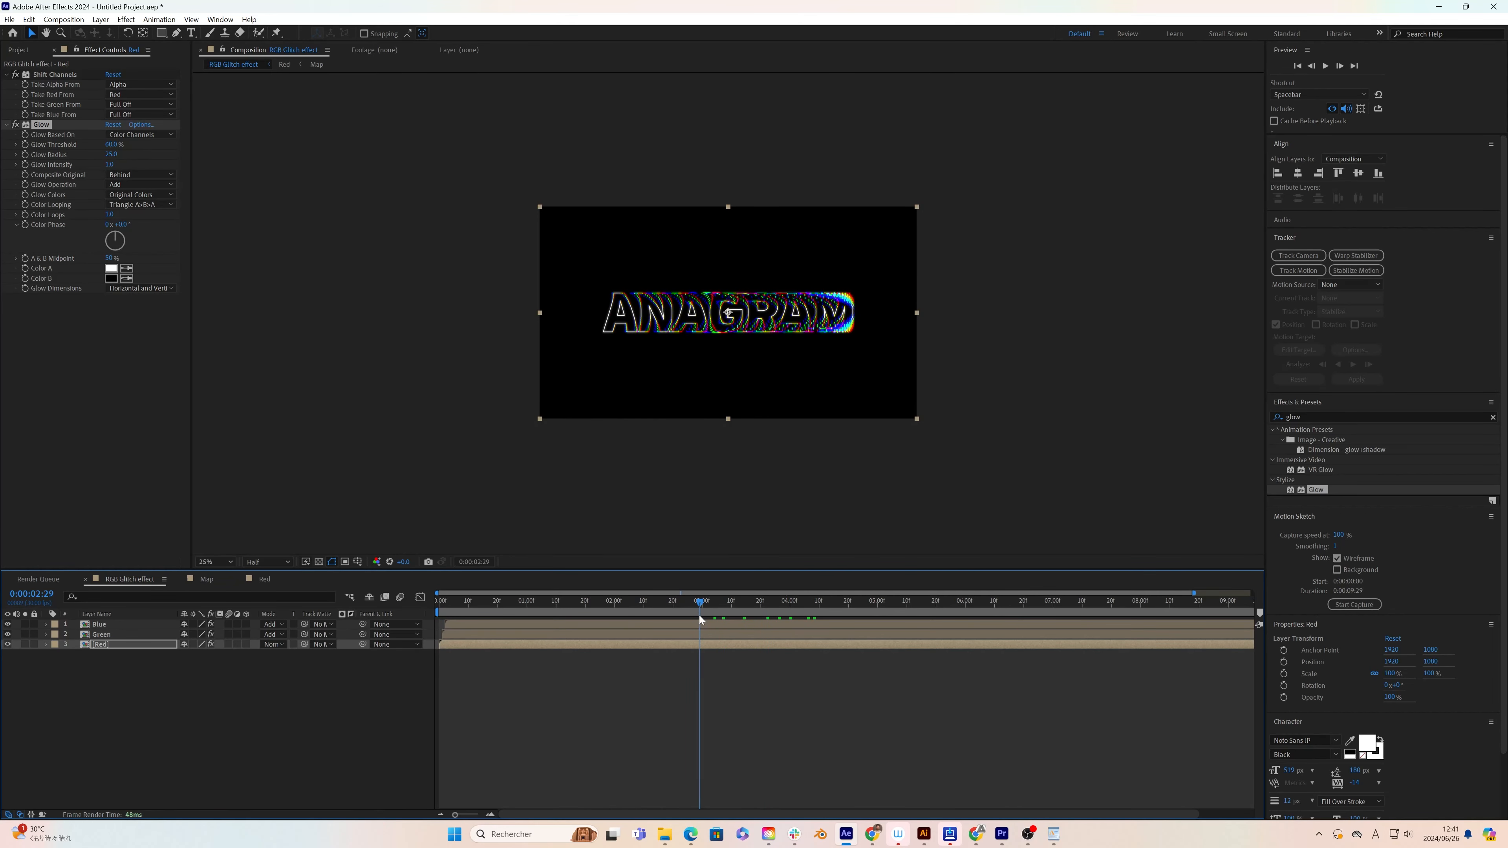
scroll(703, 361, "up", 2)
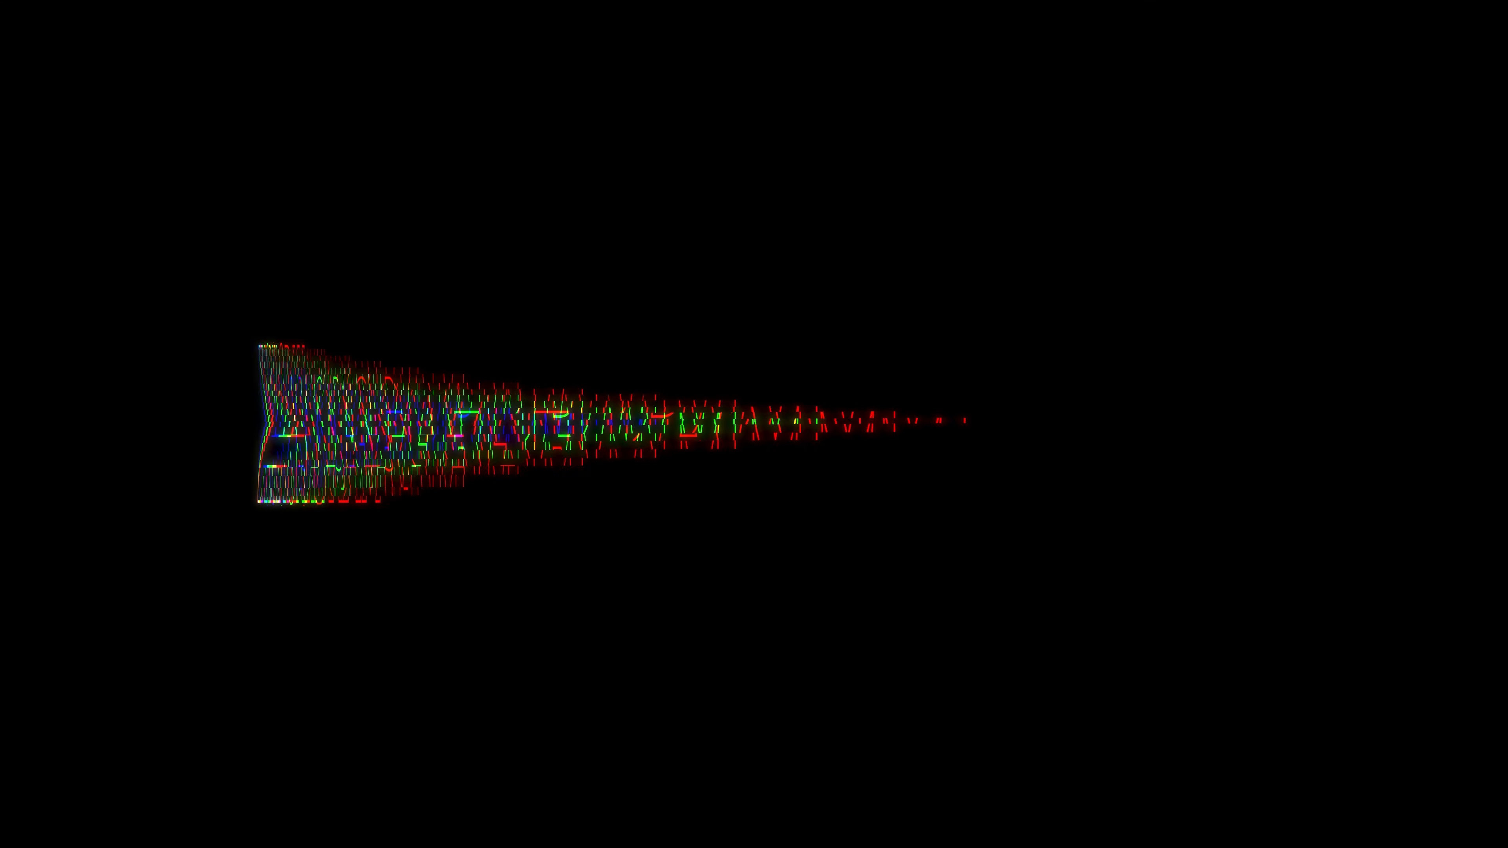